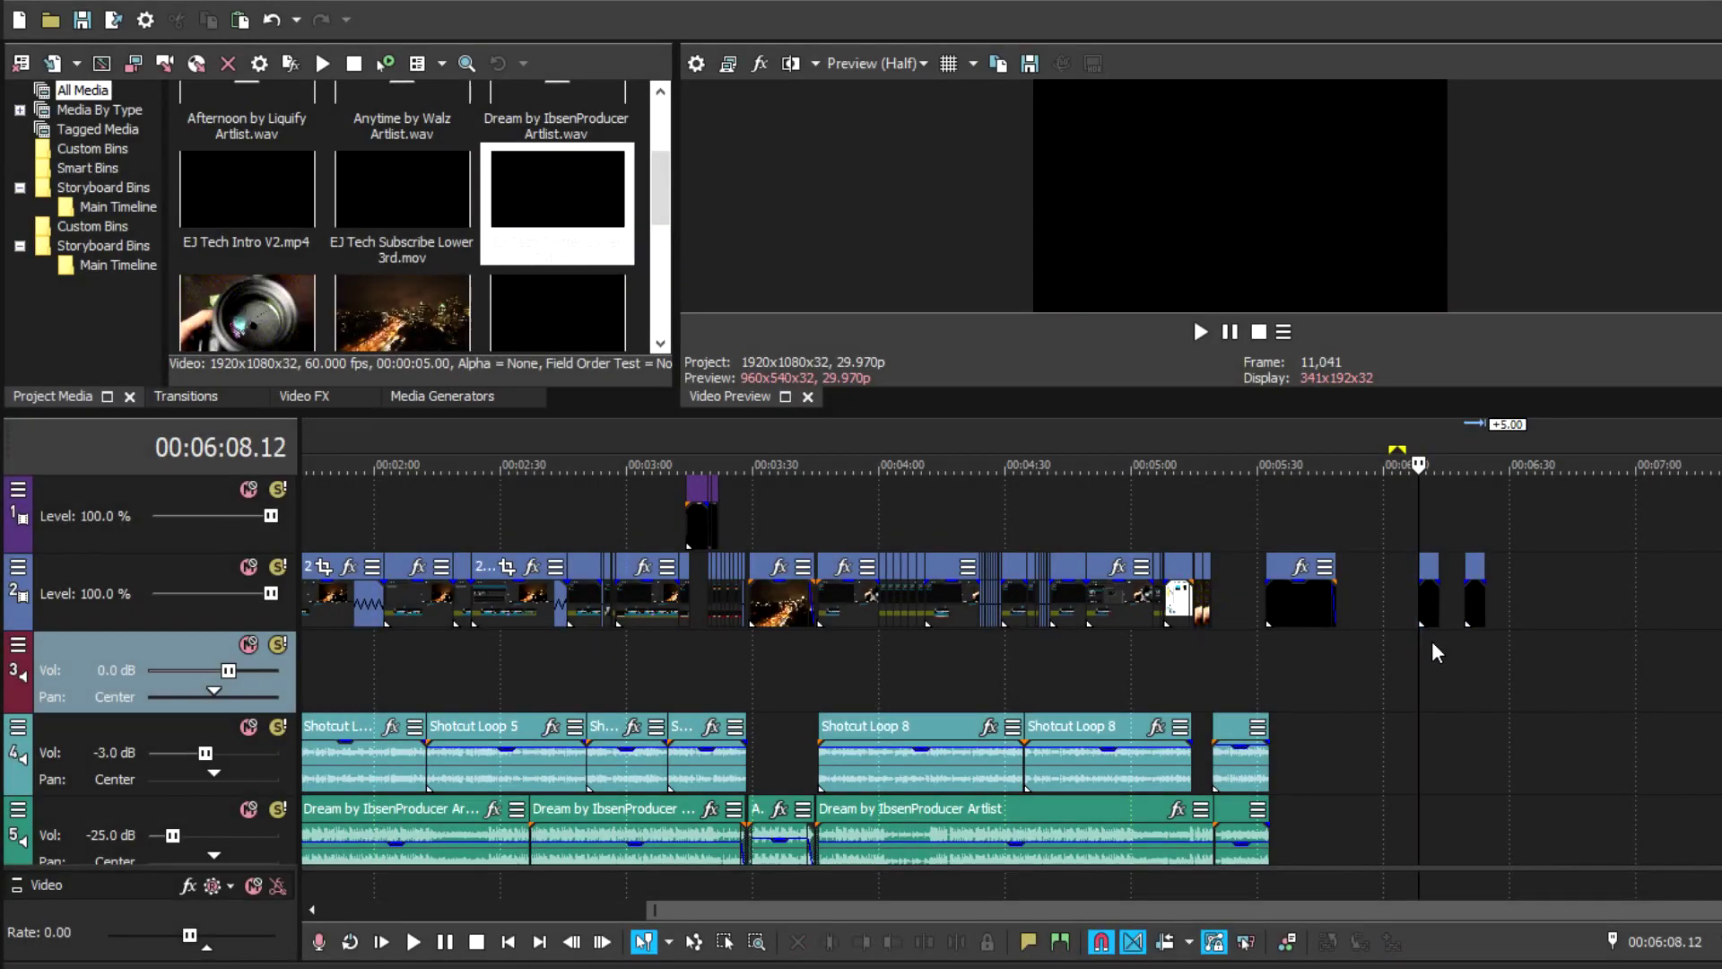
Move the playhead onto the subscribe overlay clip in the outro and enlarge the preview panels.
click(1435, 655)
scroll(1435, 655, up, 6)
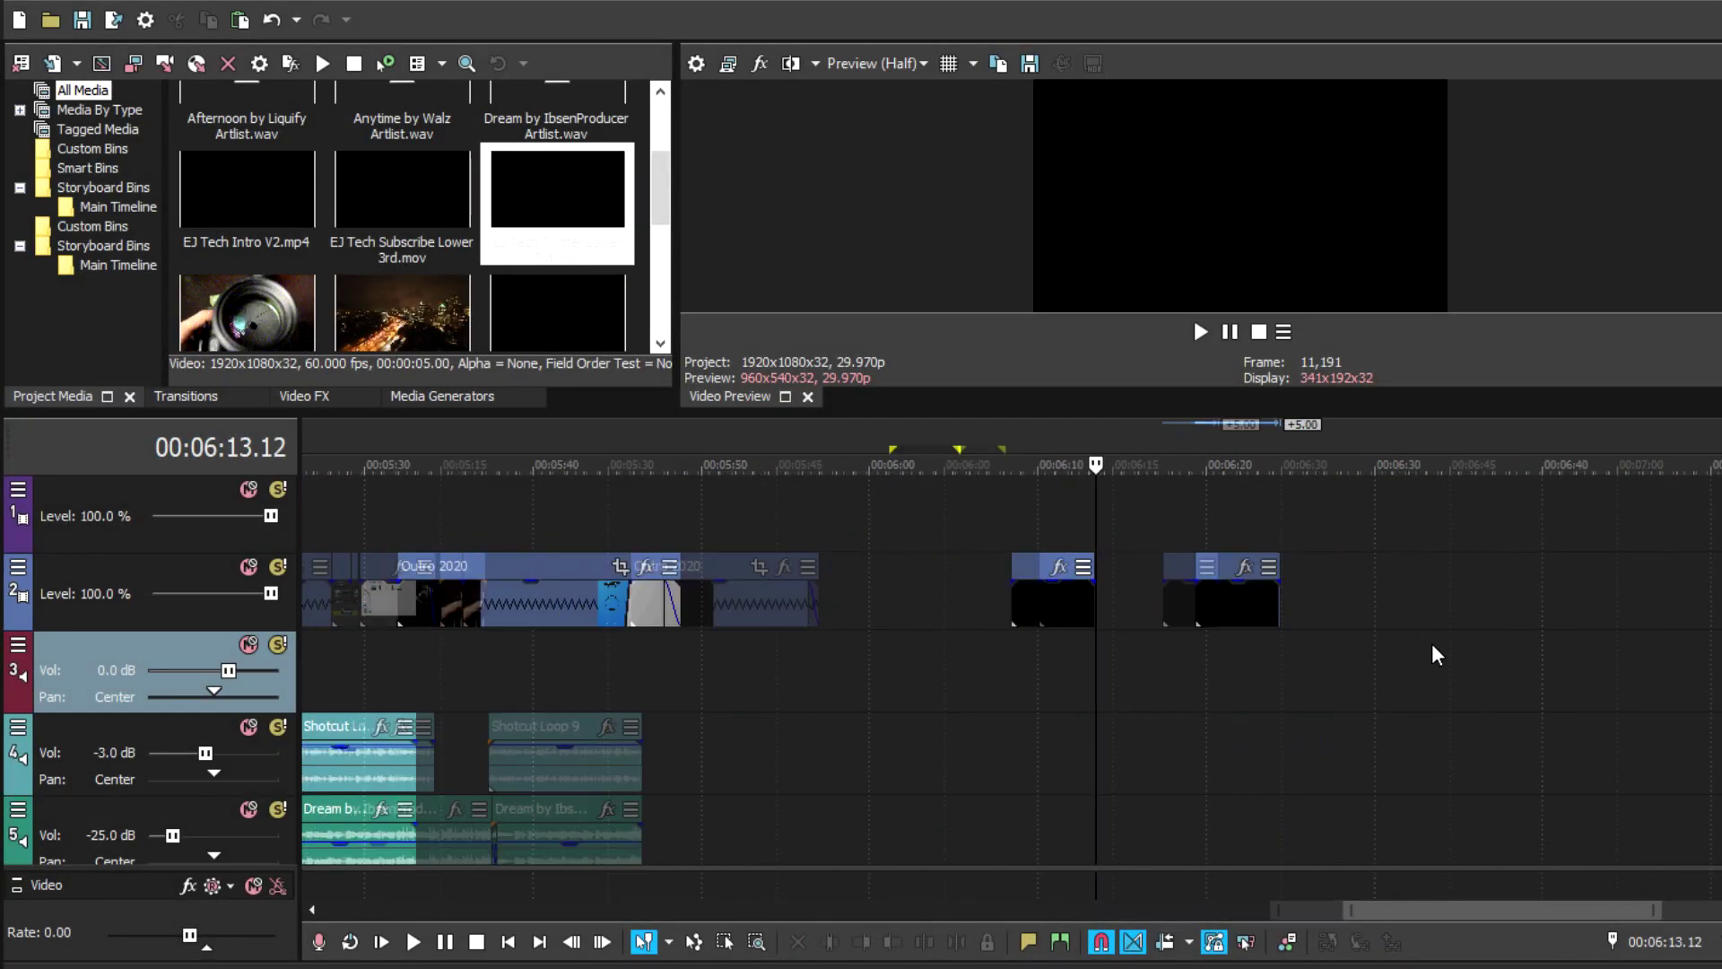
click(1032, 653)
drag(1029, 408, 1029, 518)
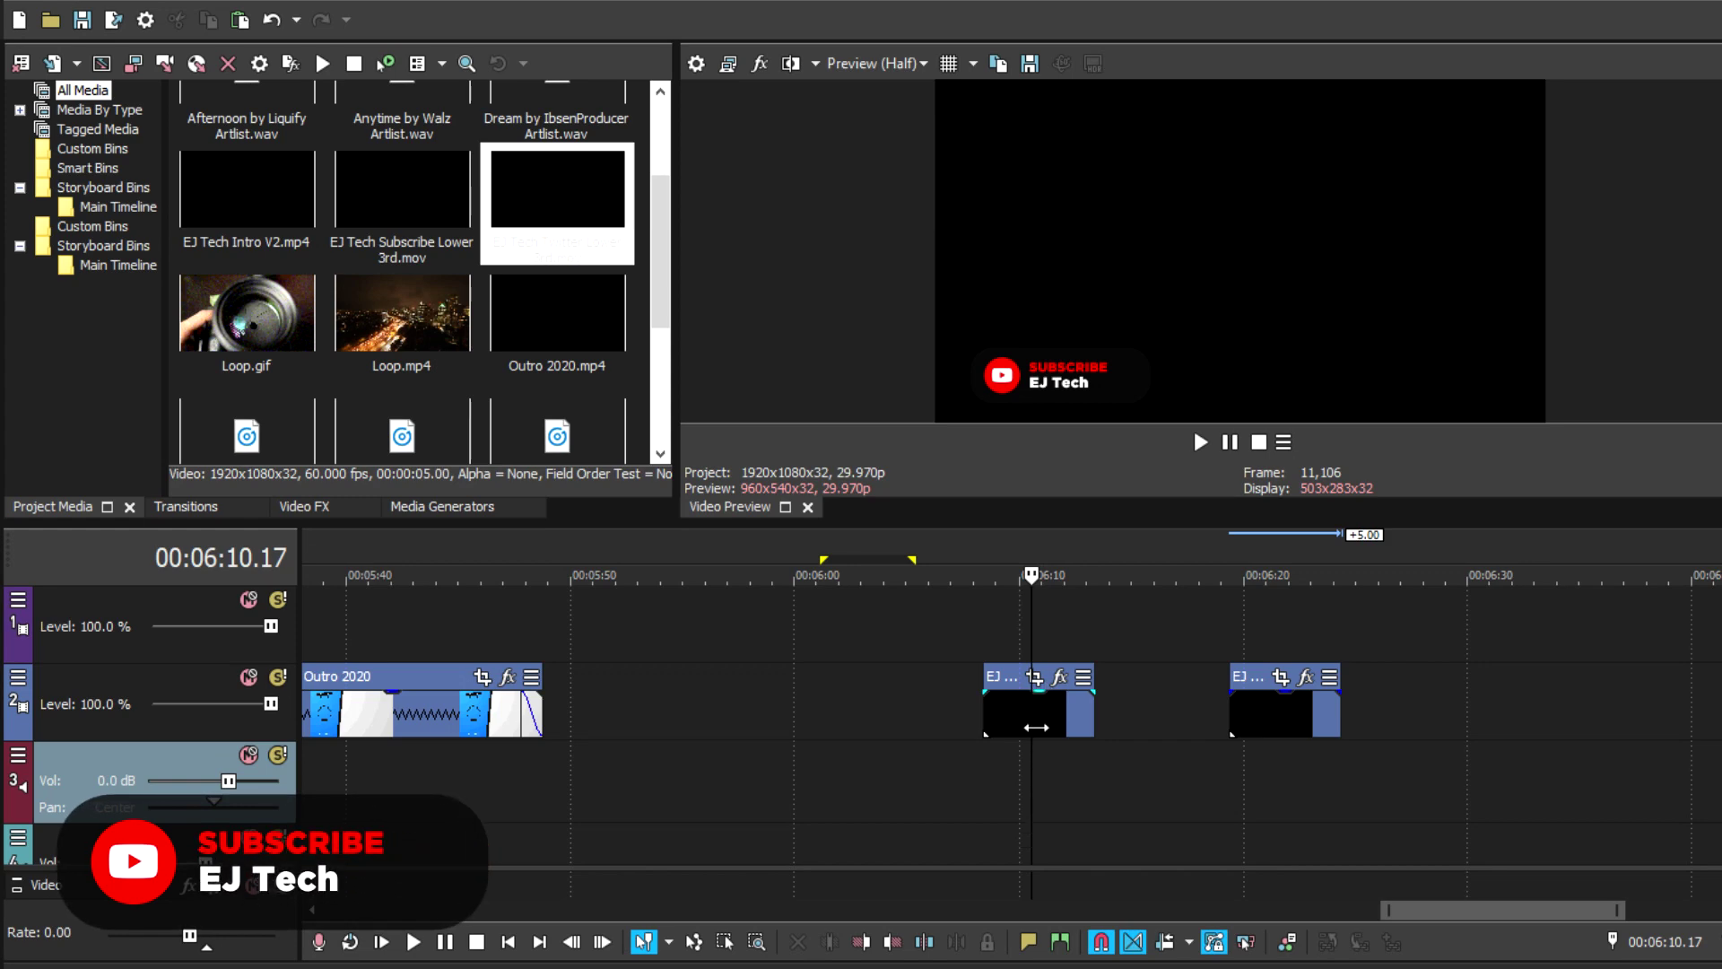
Drag the subscribe clip's Event Pan/Crop frame outward until it is 2,160 wide.
click(1033, 677)
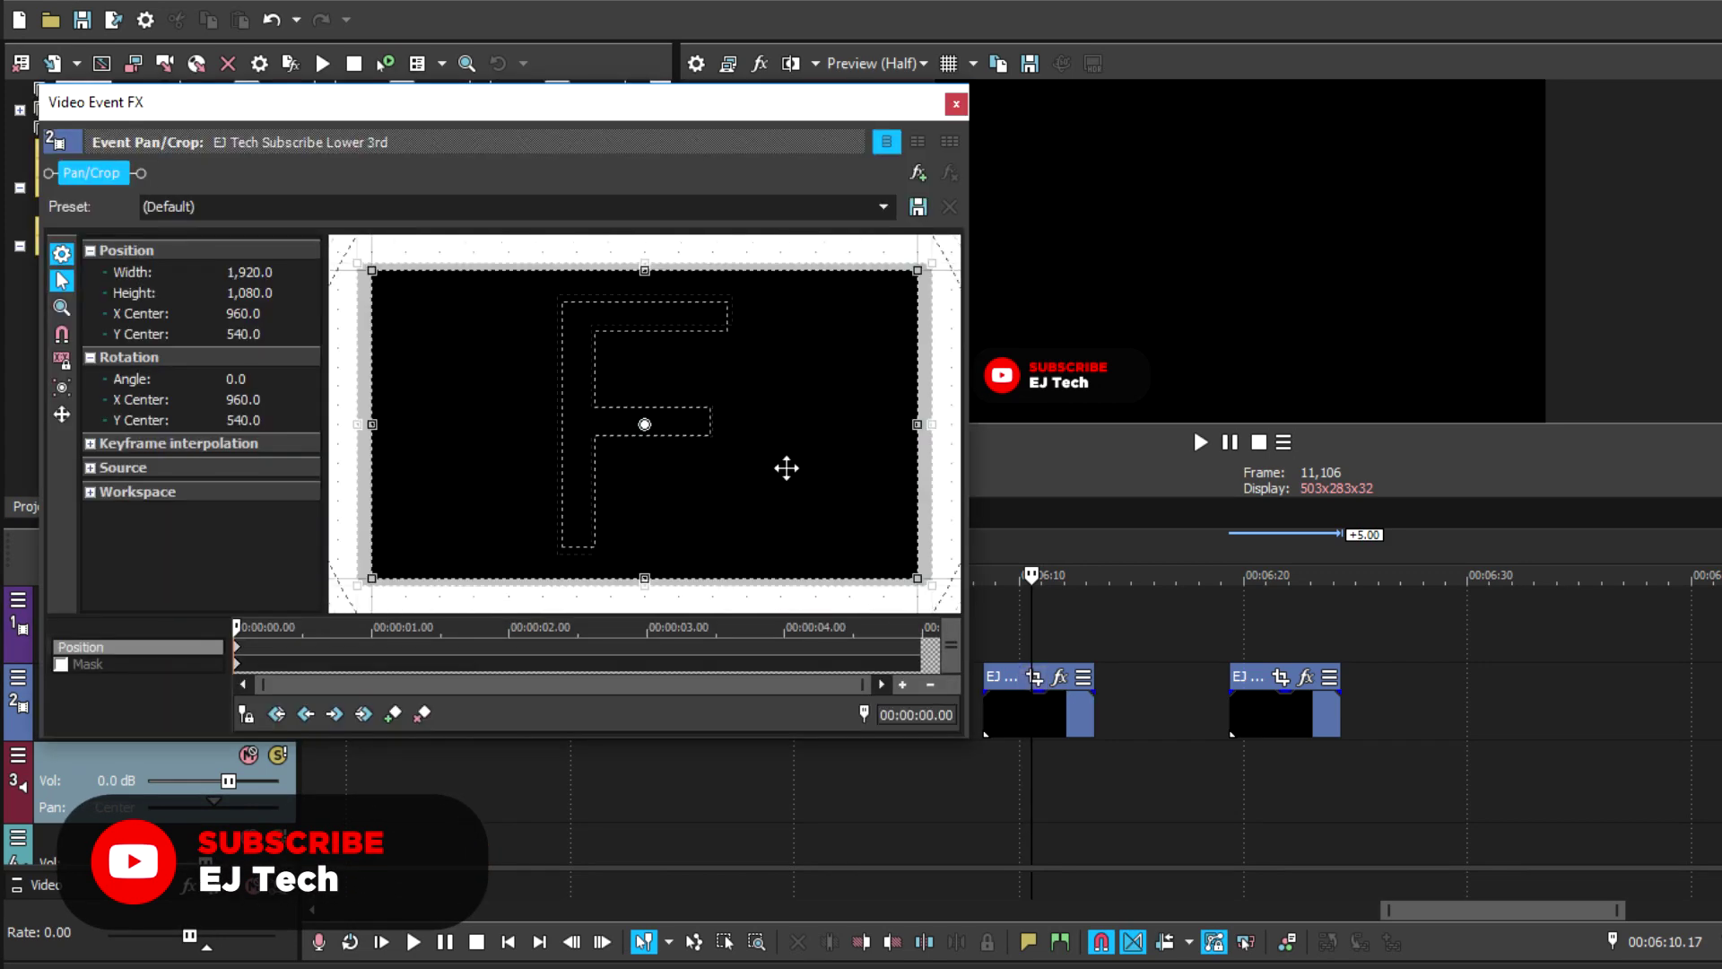
scroll(784, 465, down, 3)
drag(823, 323, 846, 288)
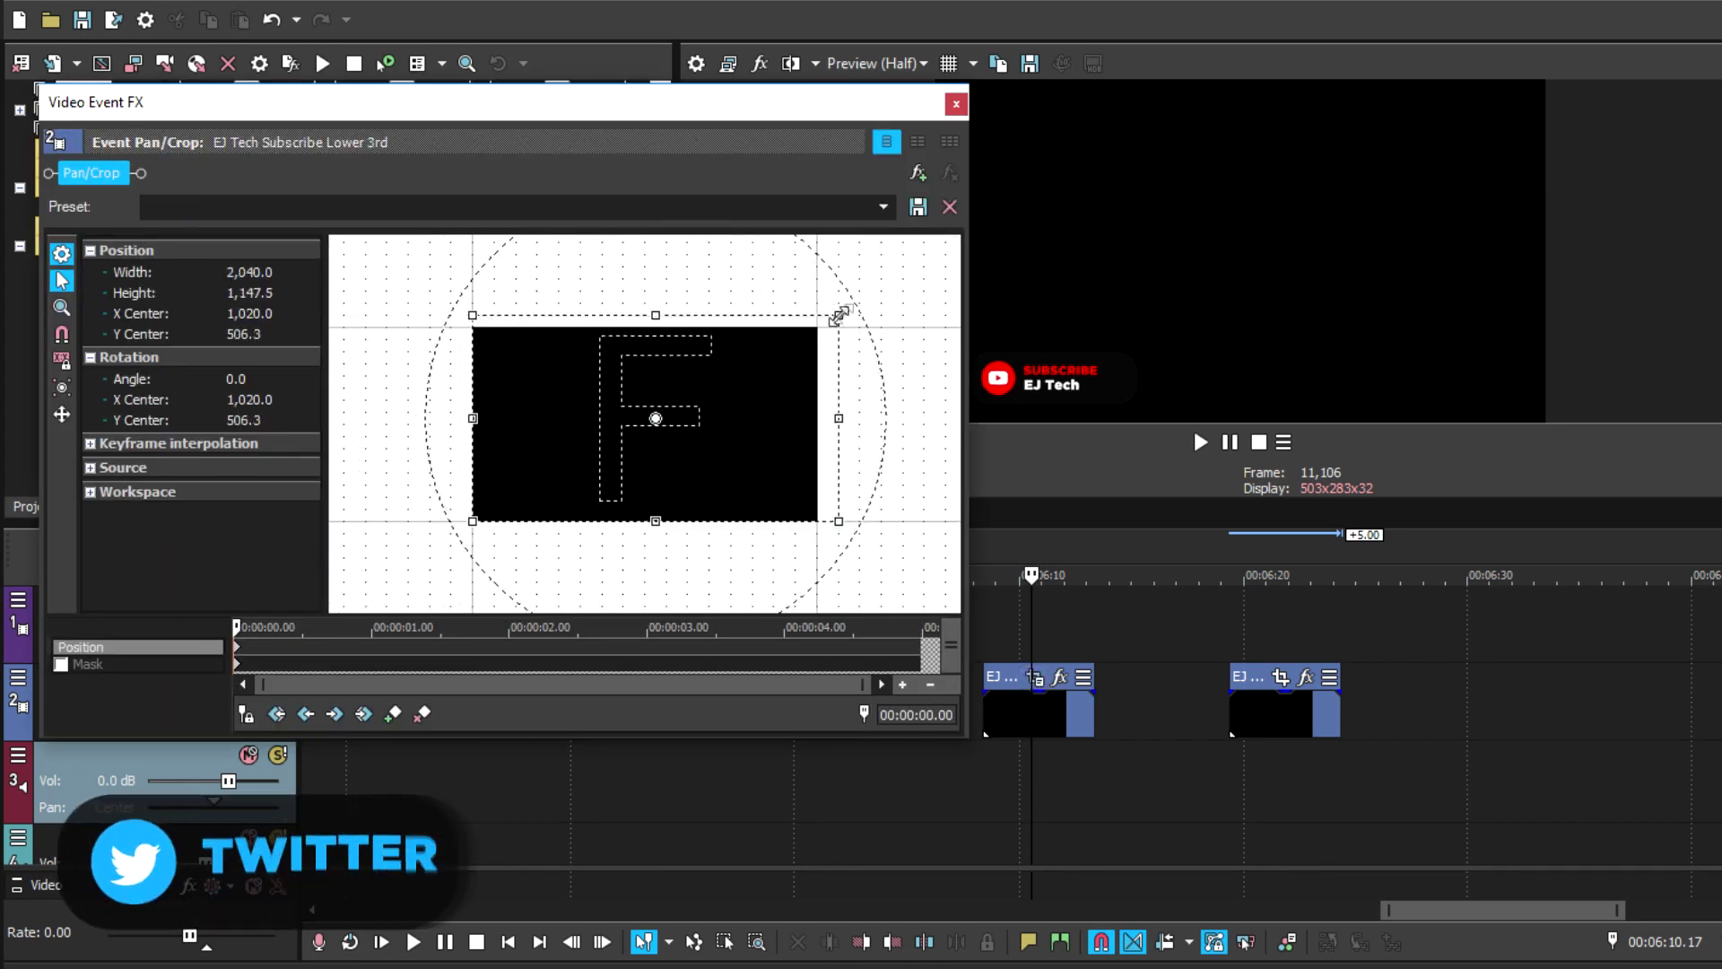
drag(807, 104, 688, 71)
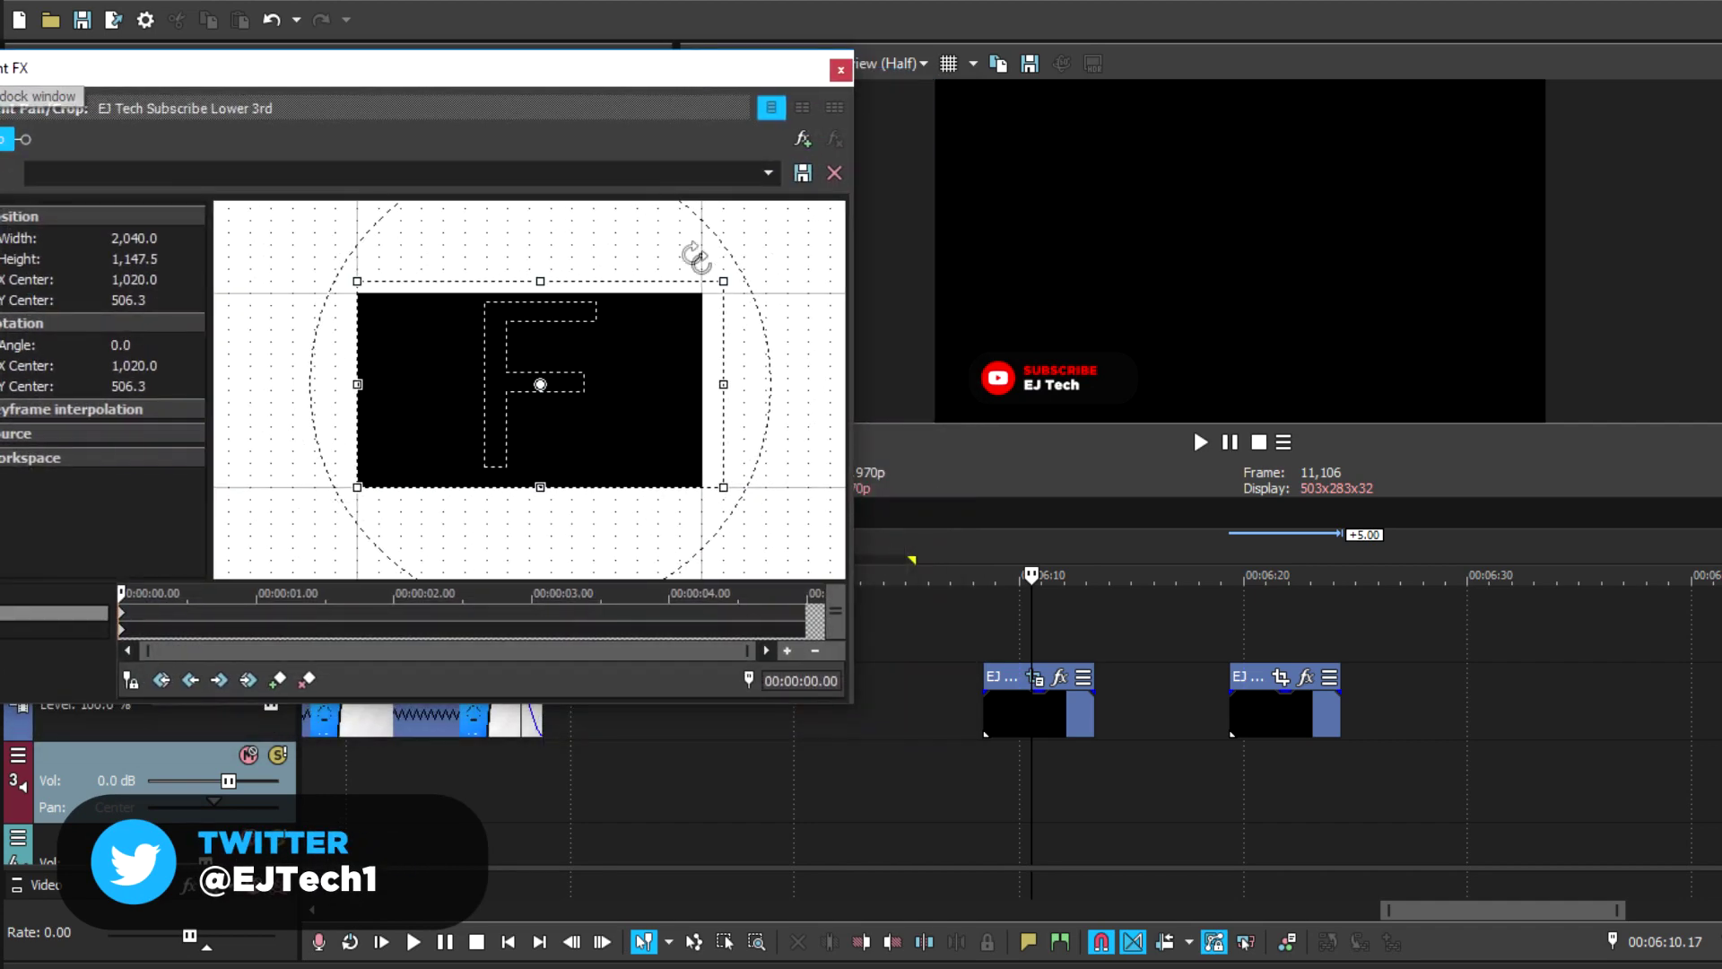
drag(723, 279, 747, 251)
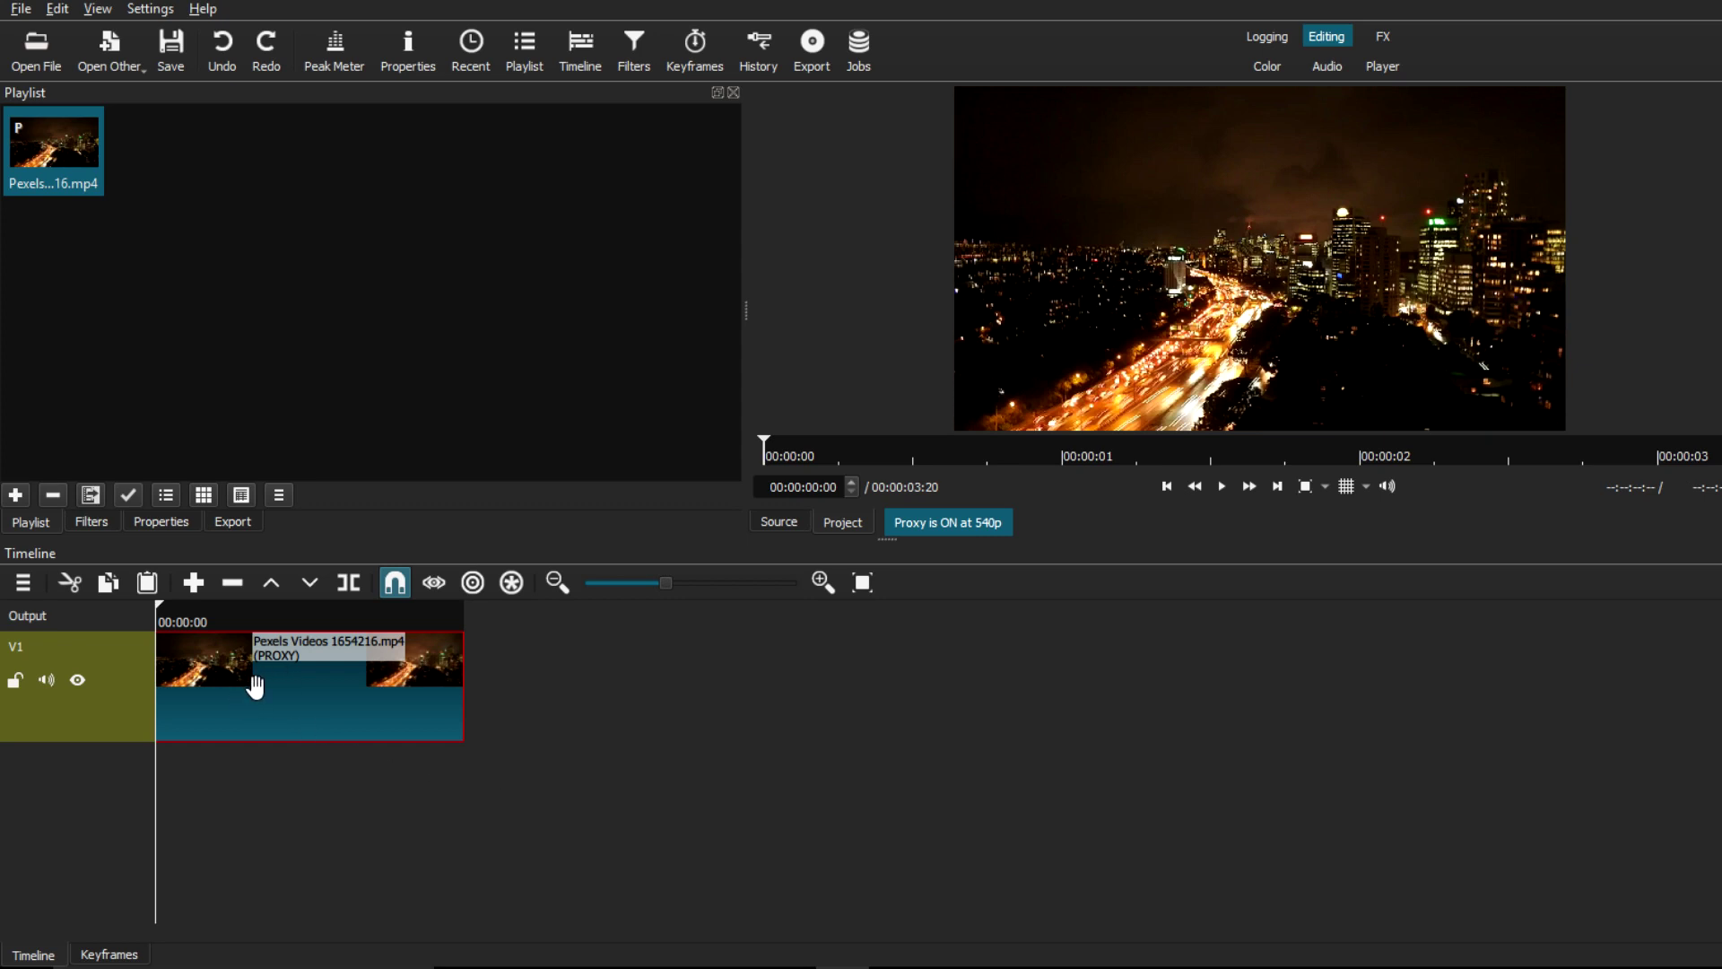
Play the night city timelapse, rewind to its start, and check the clip's More options.
click(1224, 487)
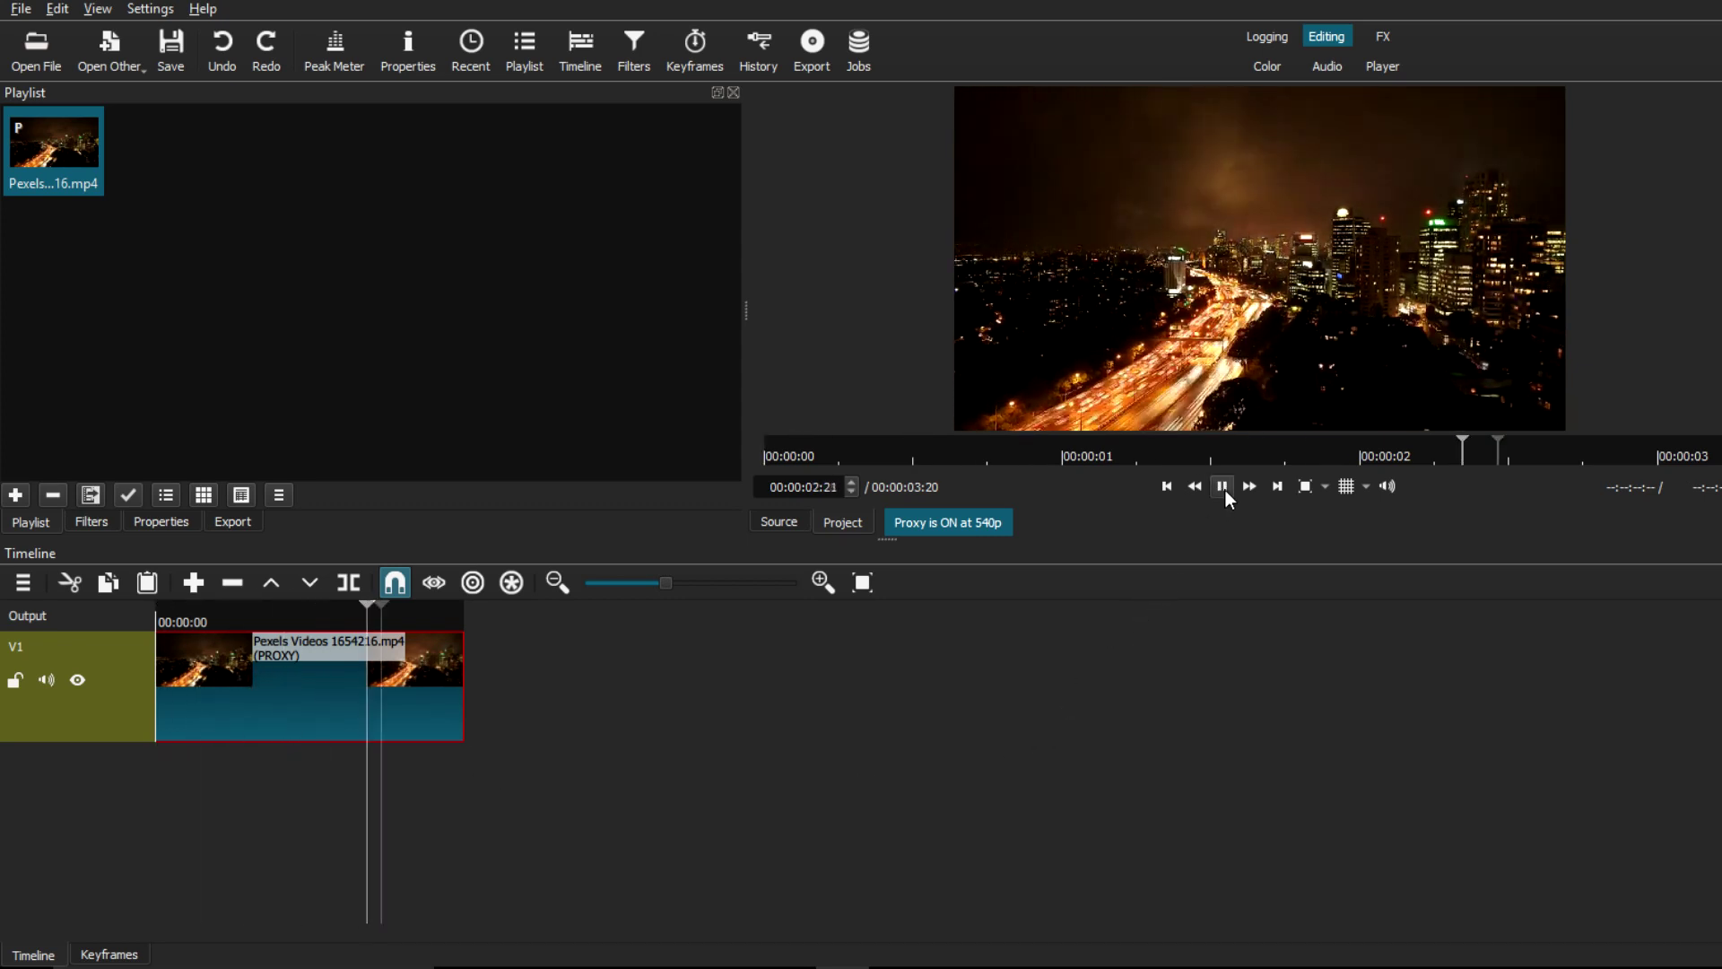
click(1168, 487)
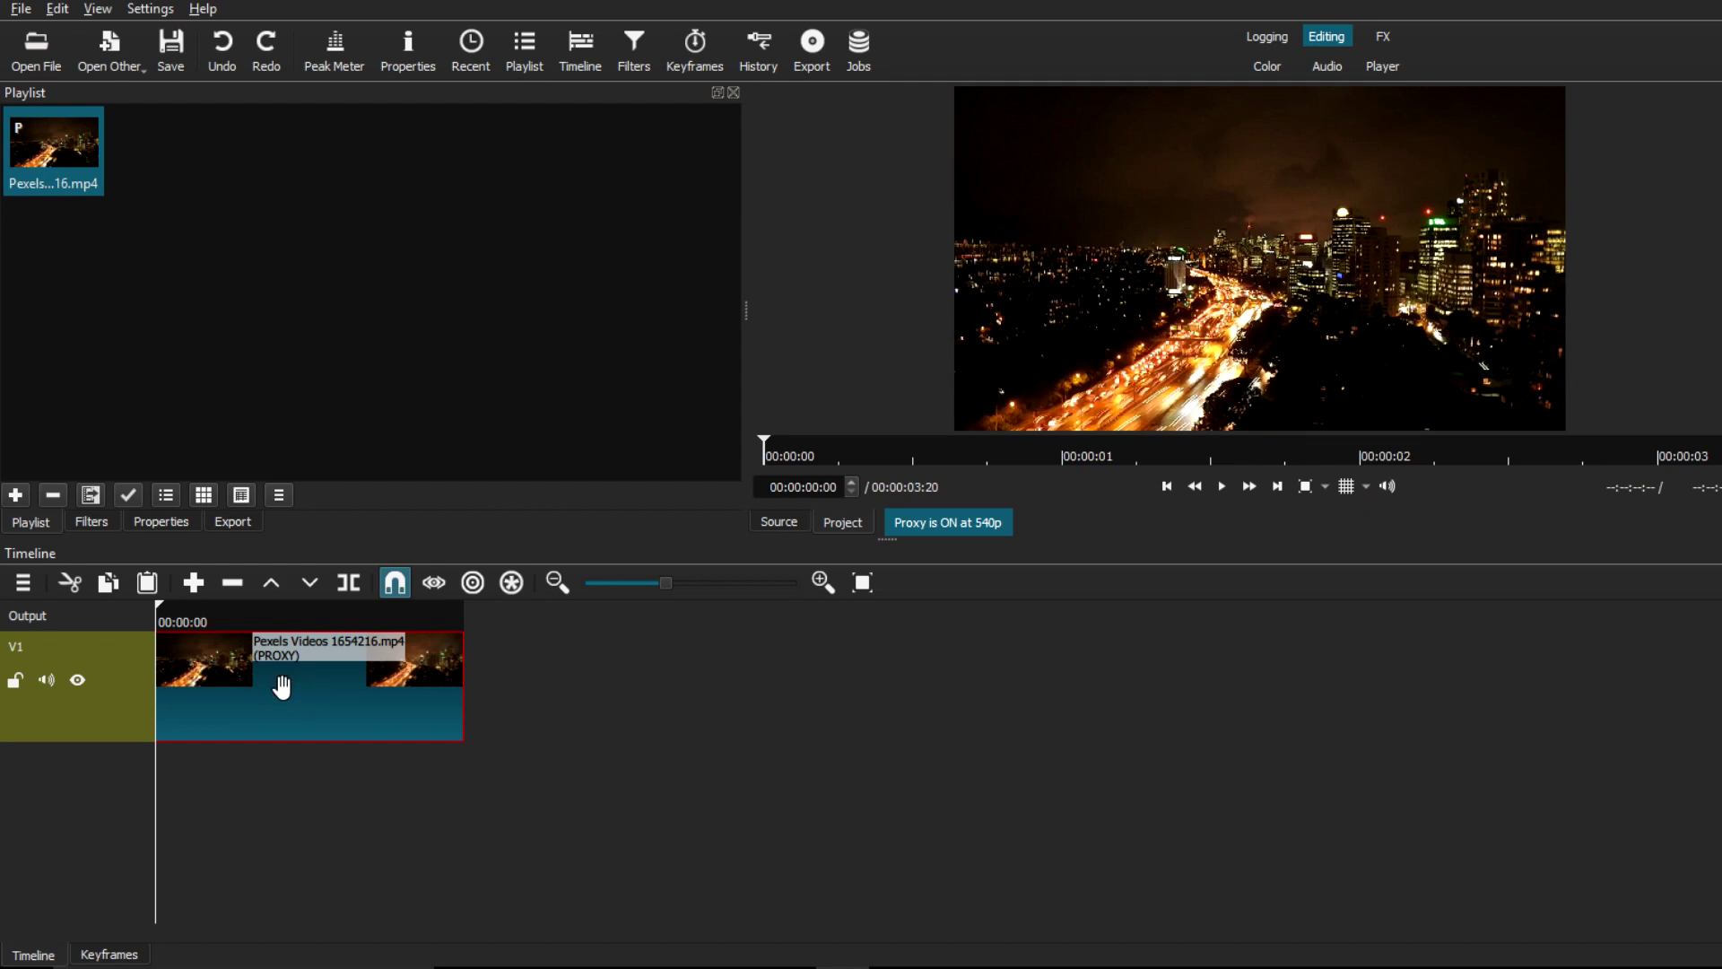
right_click(296, 683)
mouse_move(443, 809)
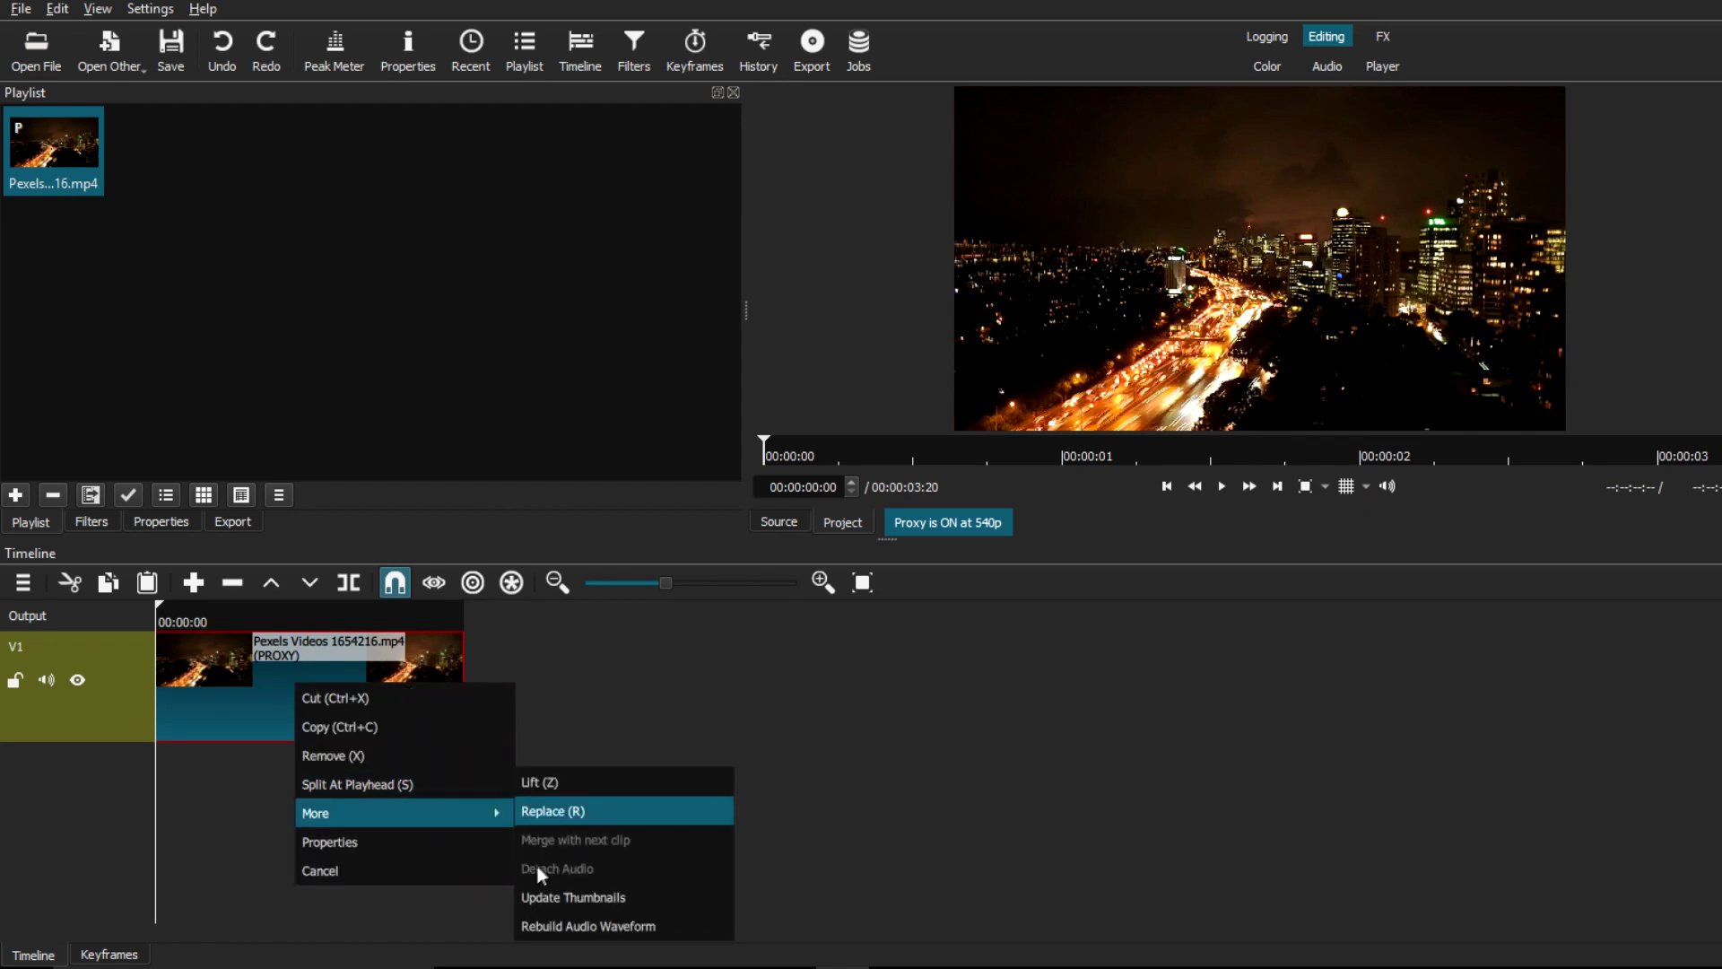
click(615, 635)
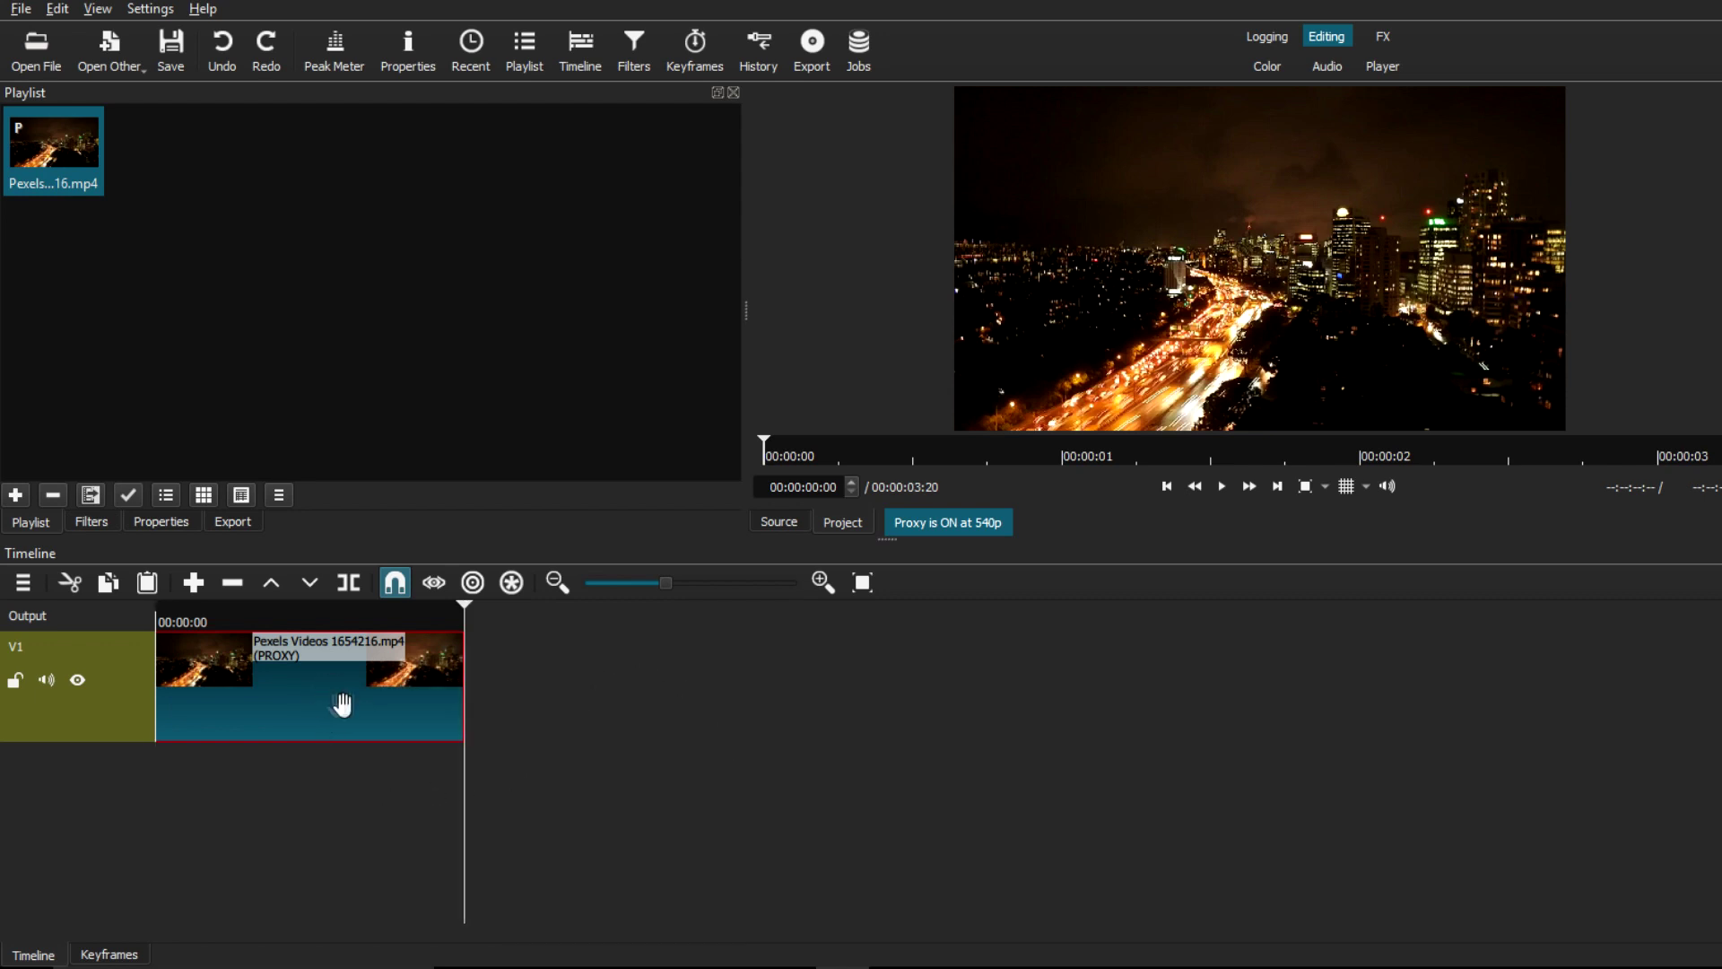
Copy the timelapse clip on V1 and paste a second copy after it.
right_click(320, 681)
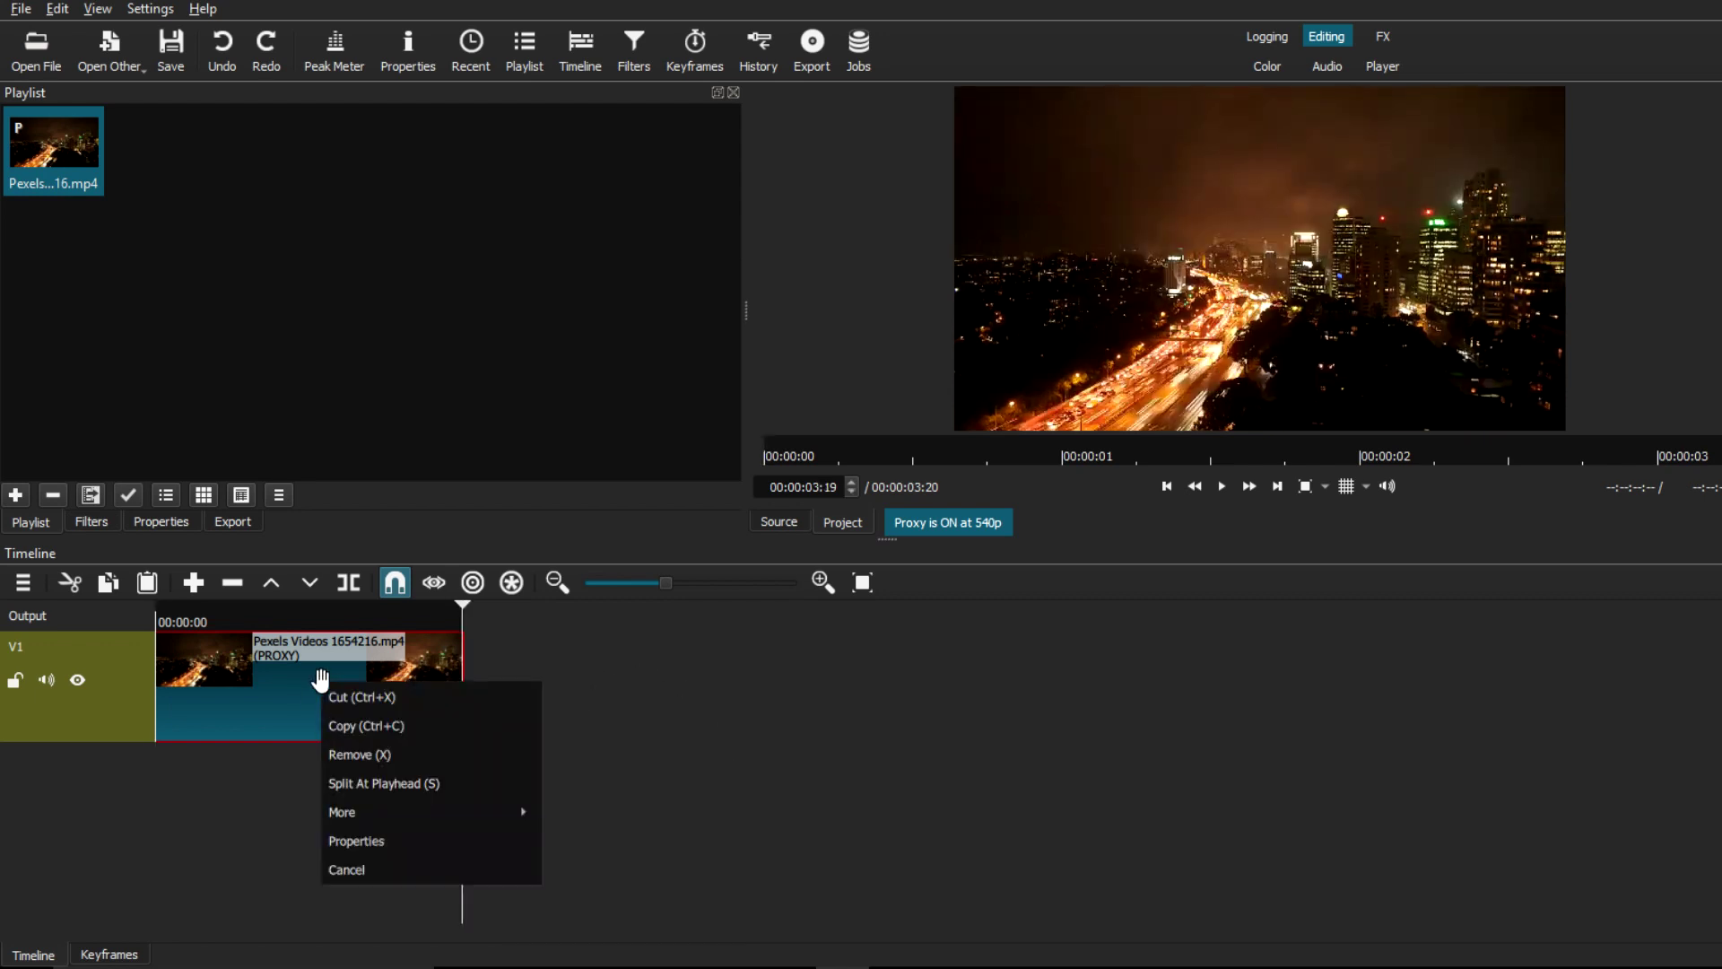
click(391, 730)
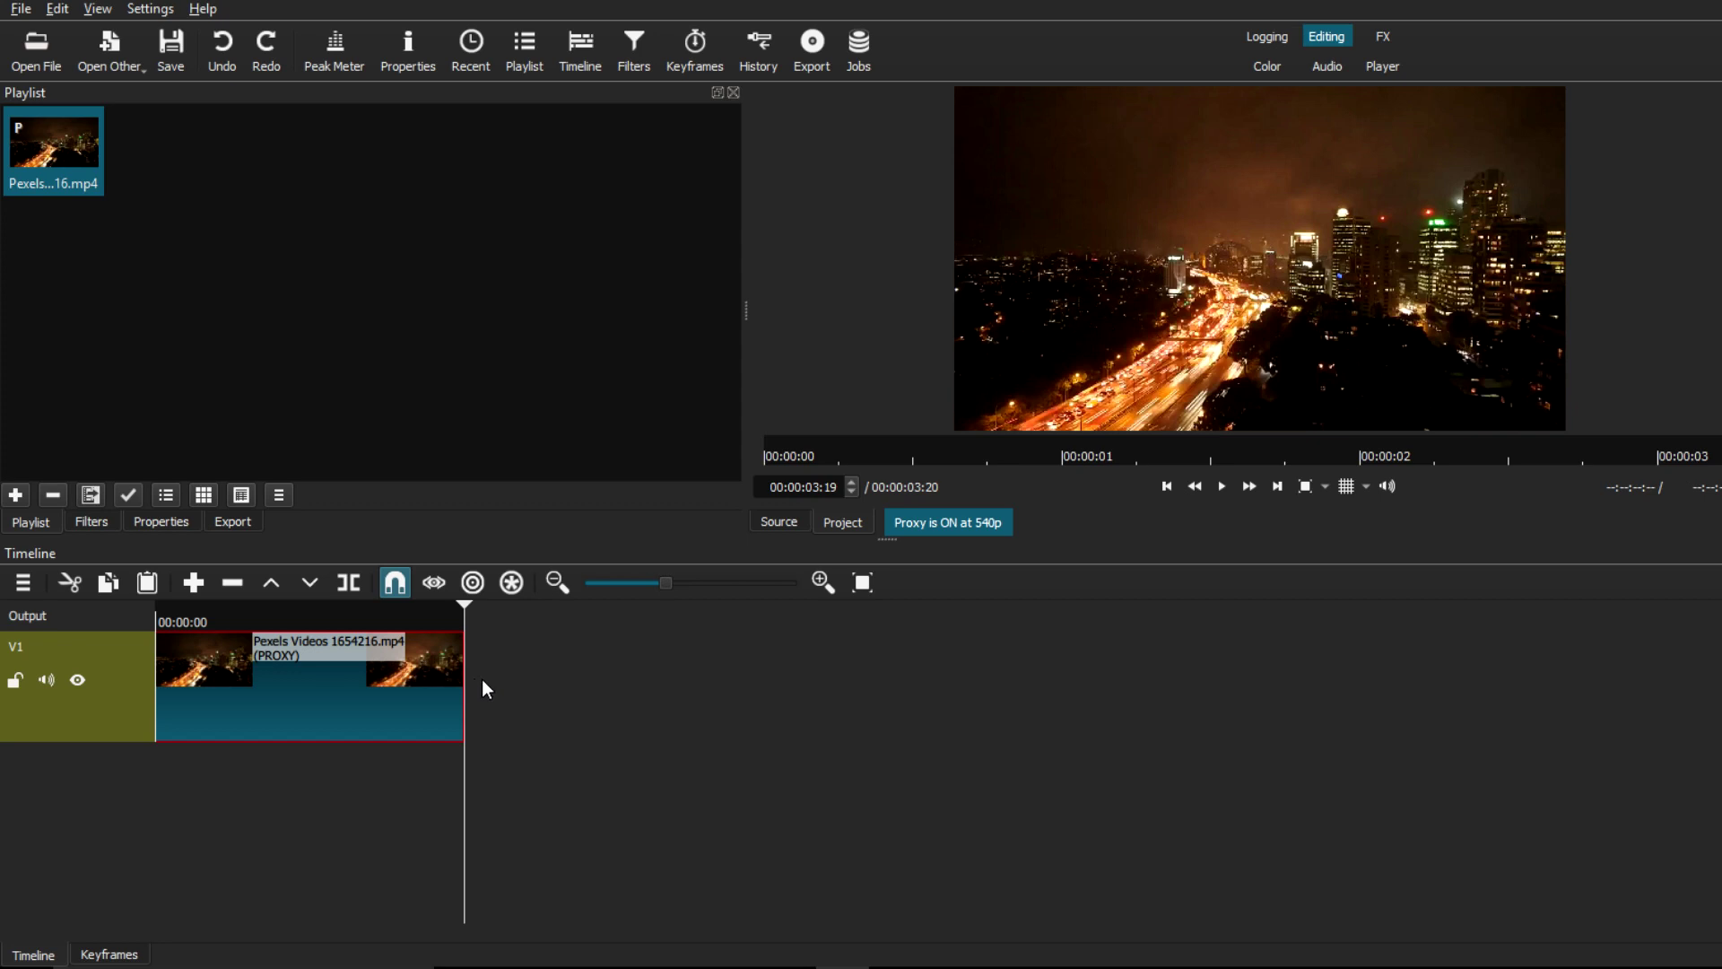
key(ctrl+v)
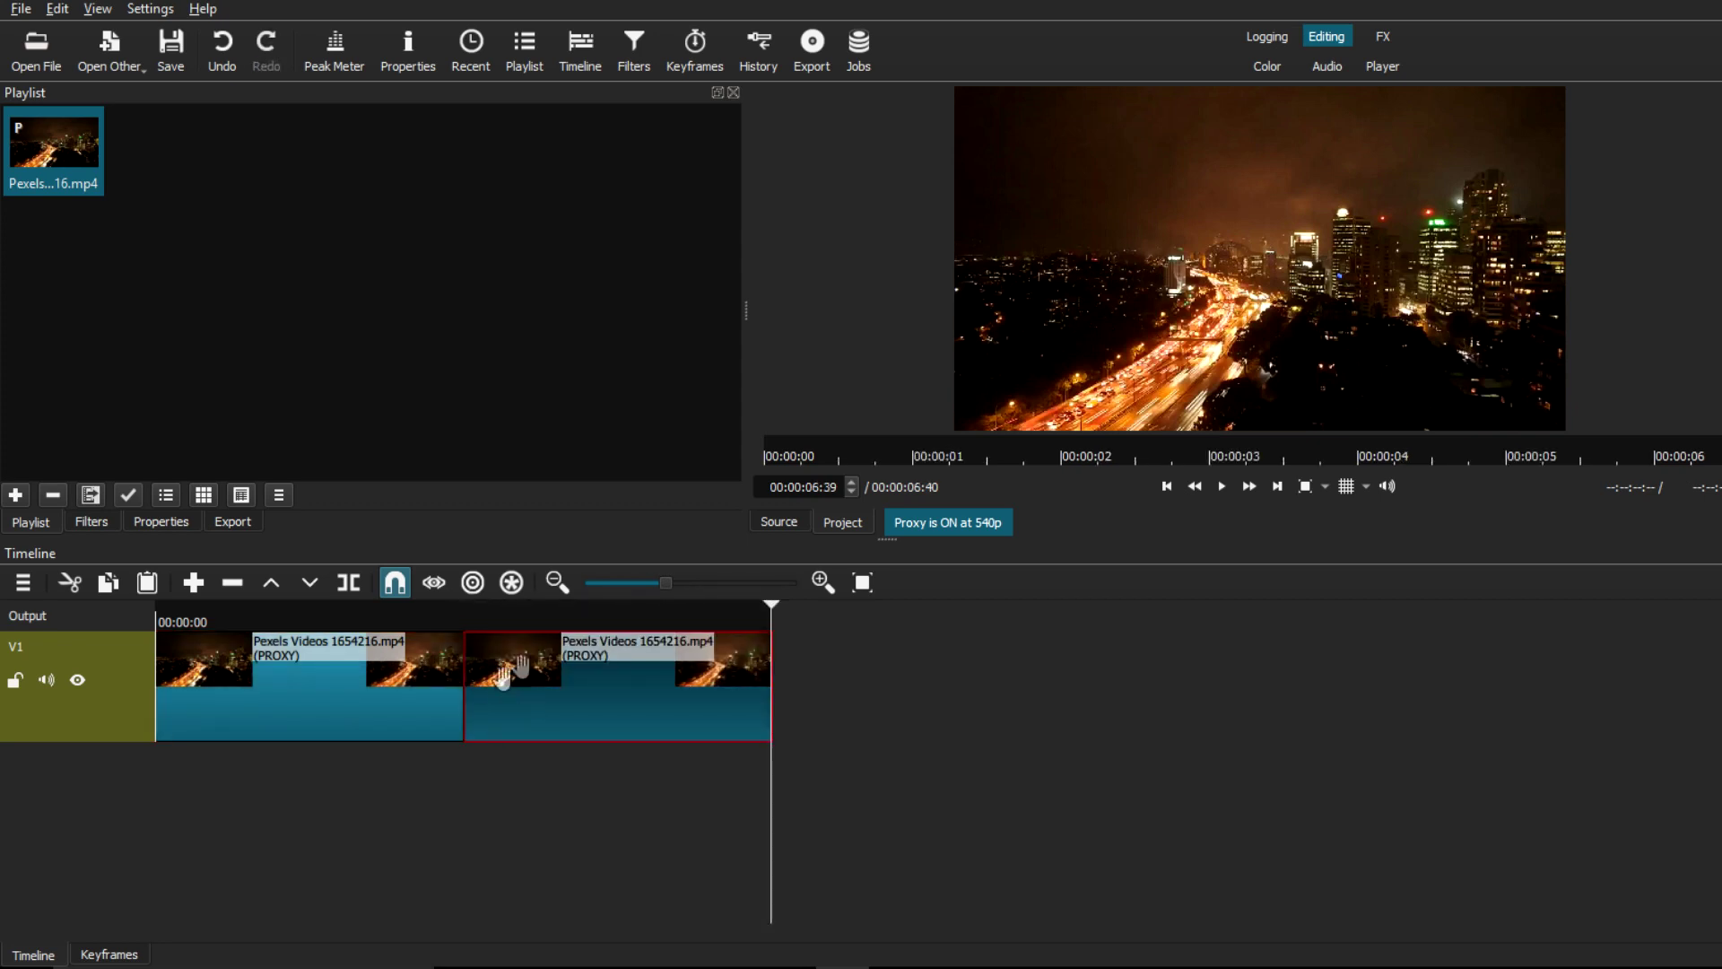
Preview the join, then slide the second clip left over the first to form a crossfade.
click(370, 610)
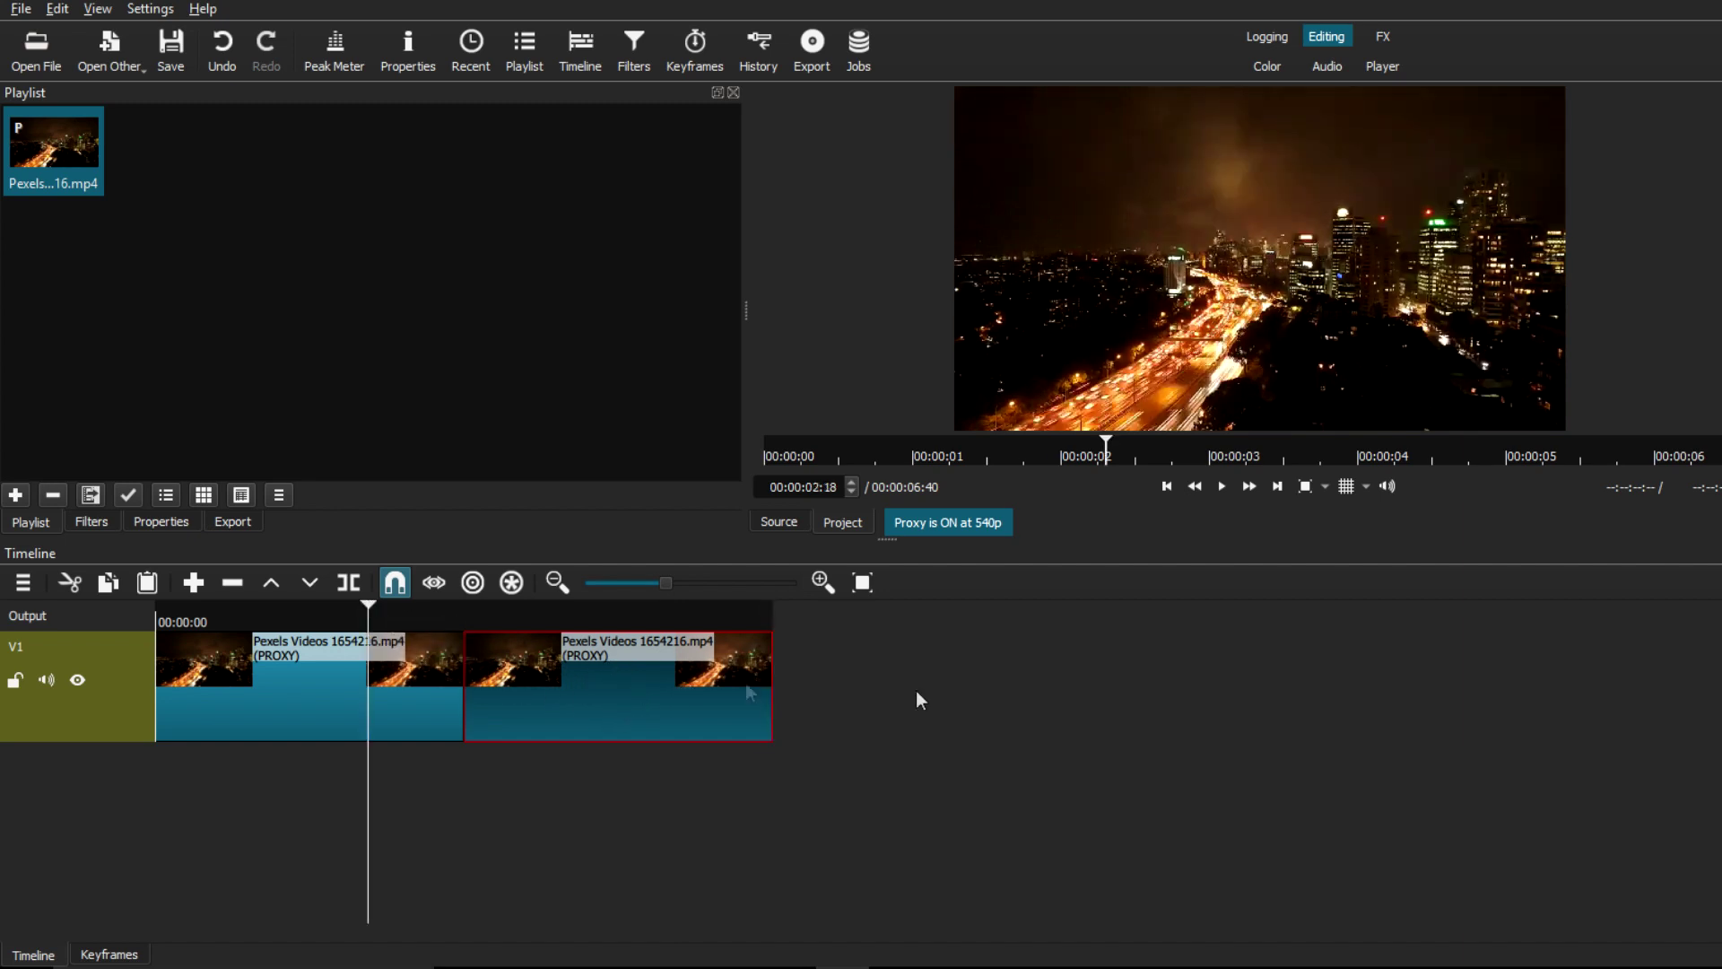
click(1221, 490)
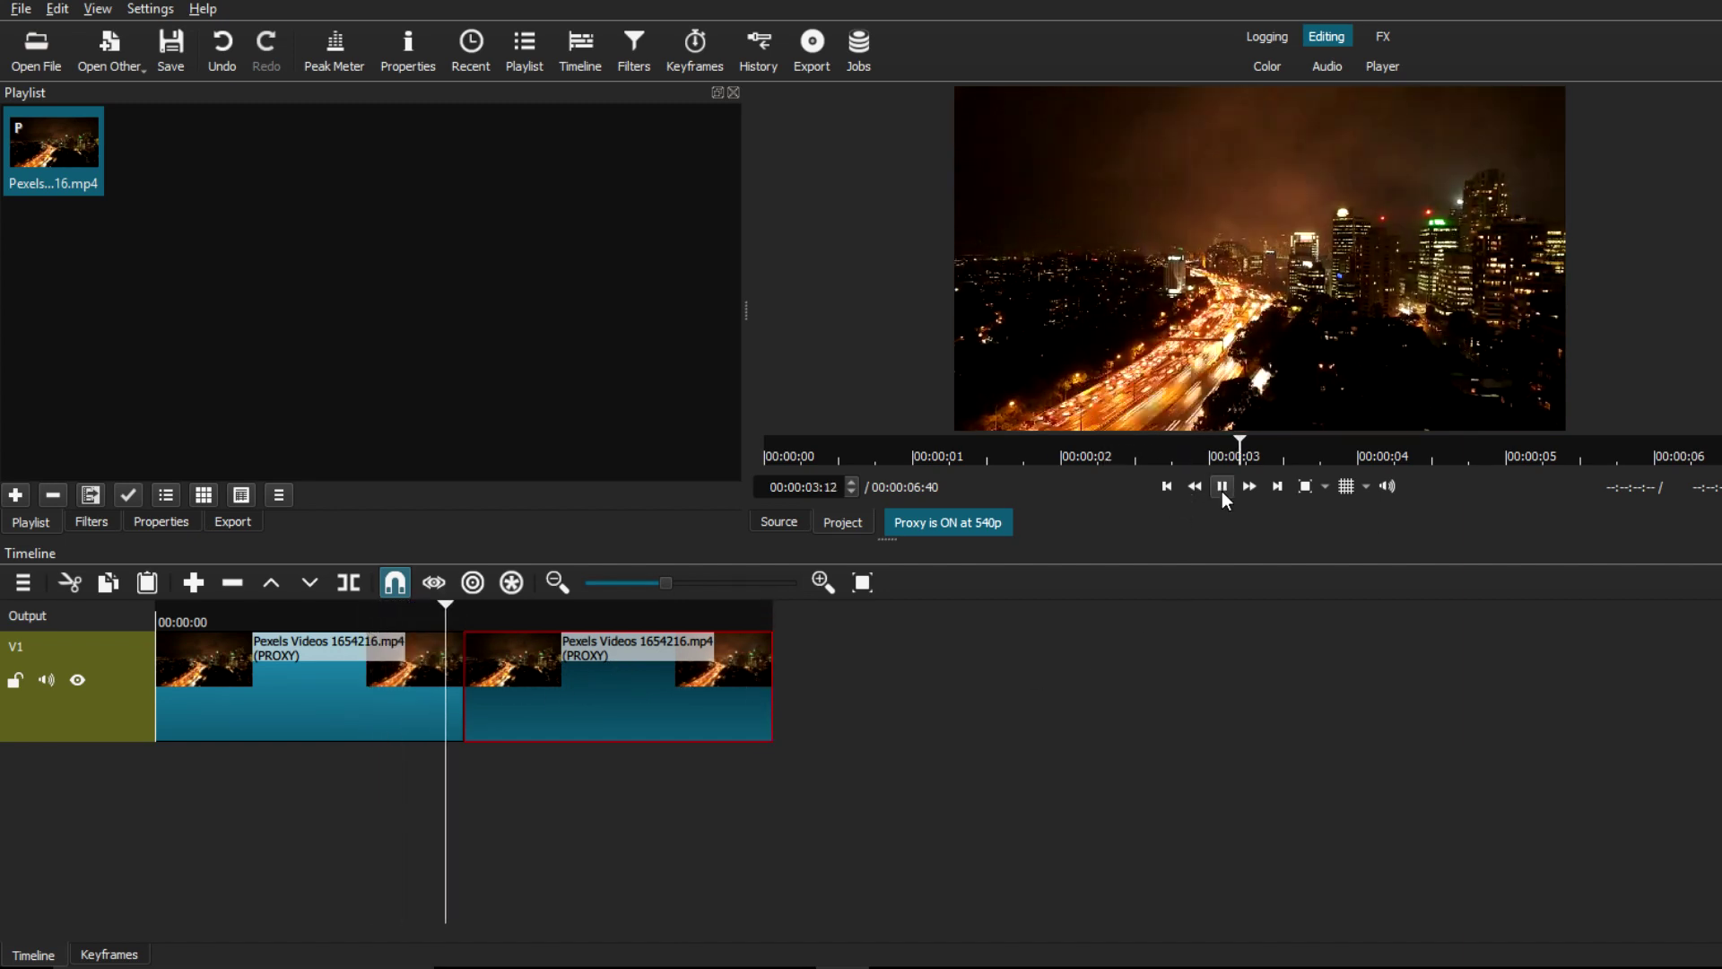
click(1222, 489)
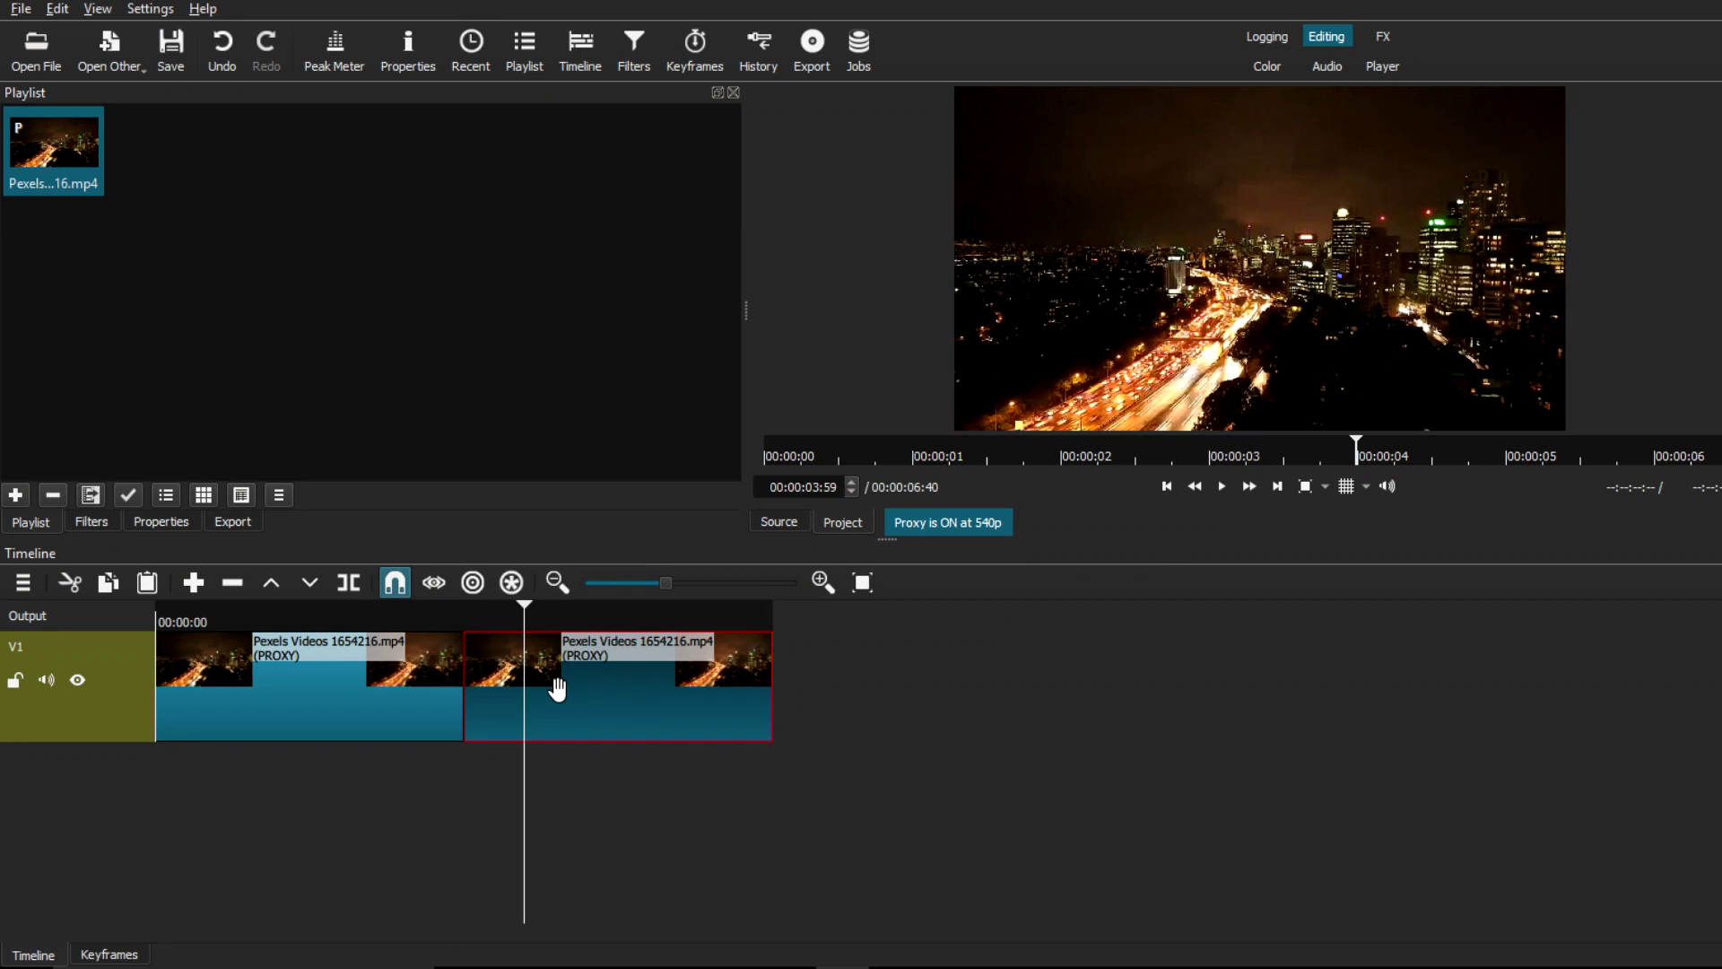
drag(557, 688, 529, 687)
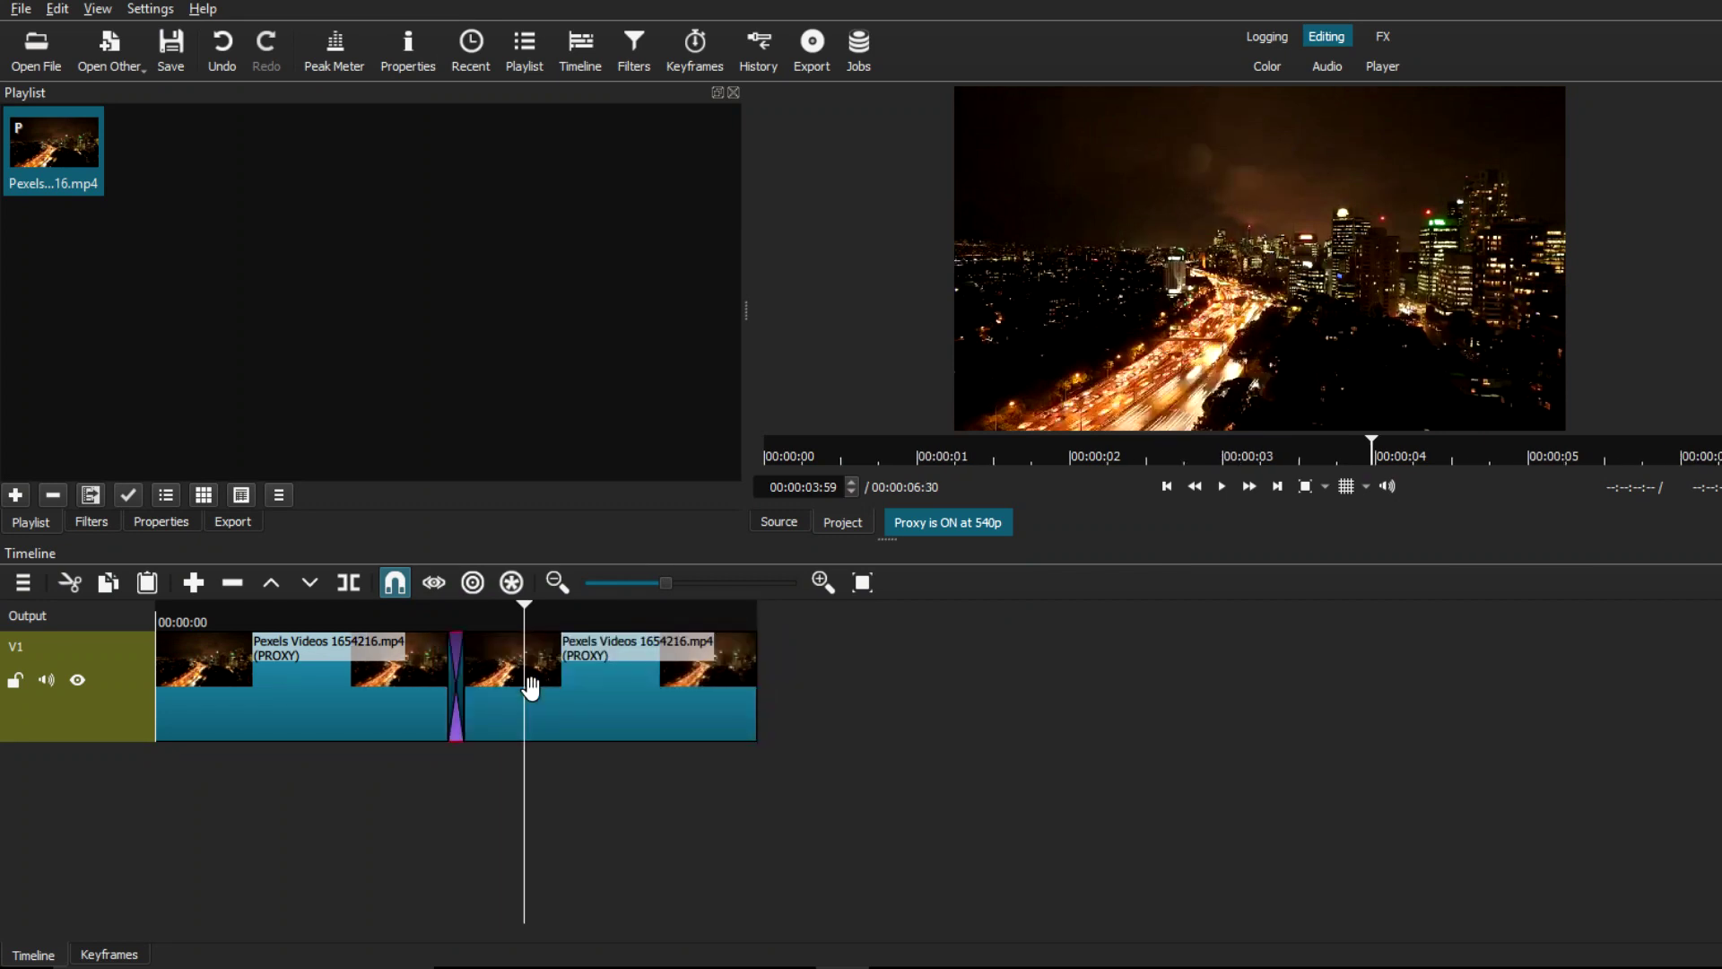
click(448, 606)
click(453, 602)
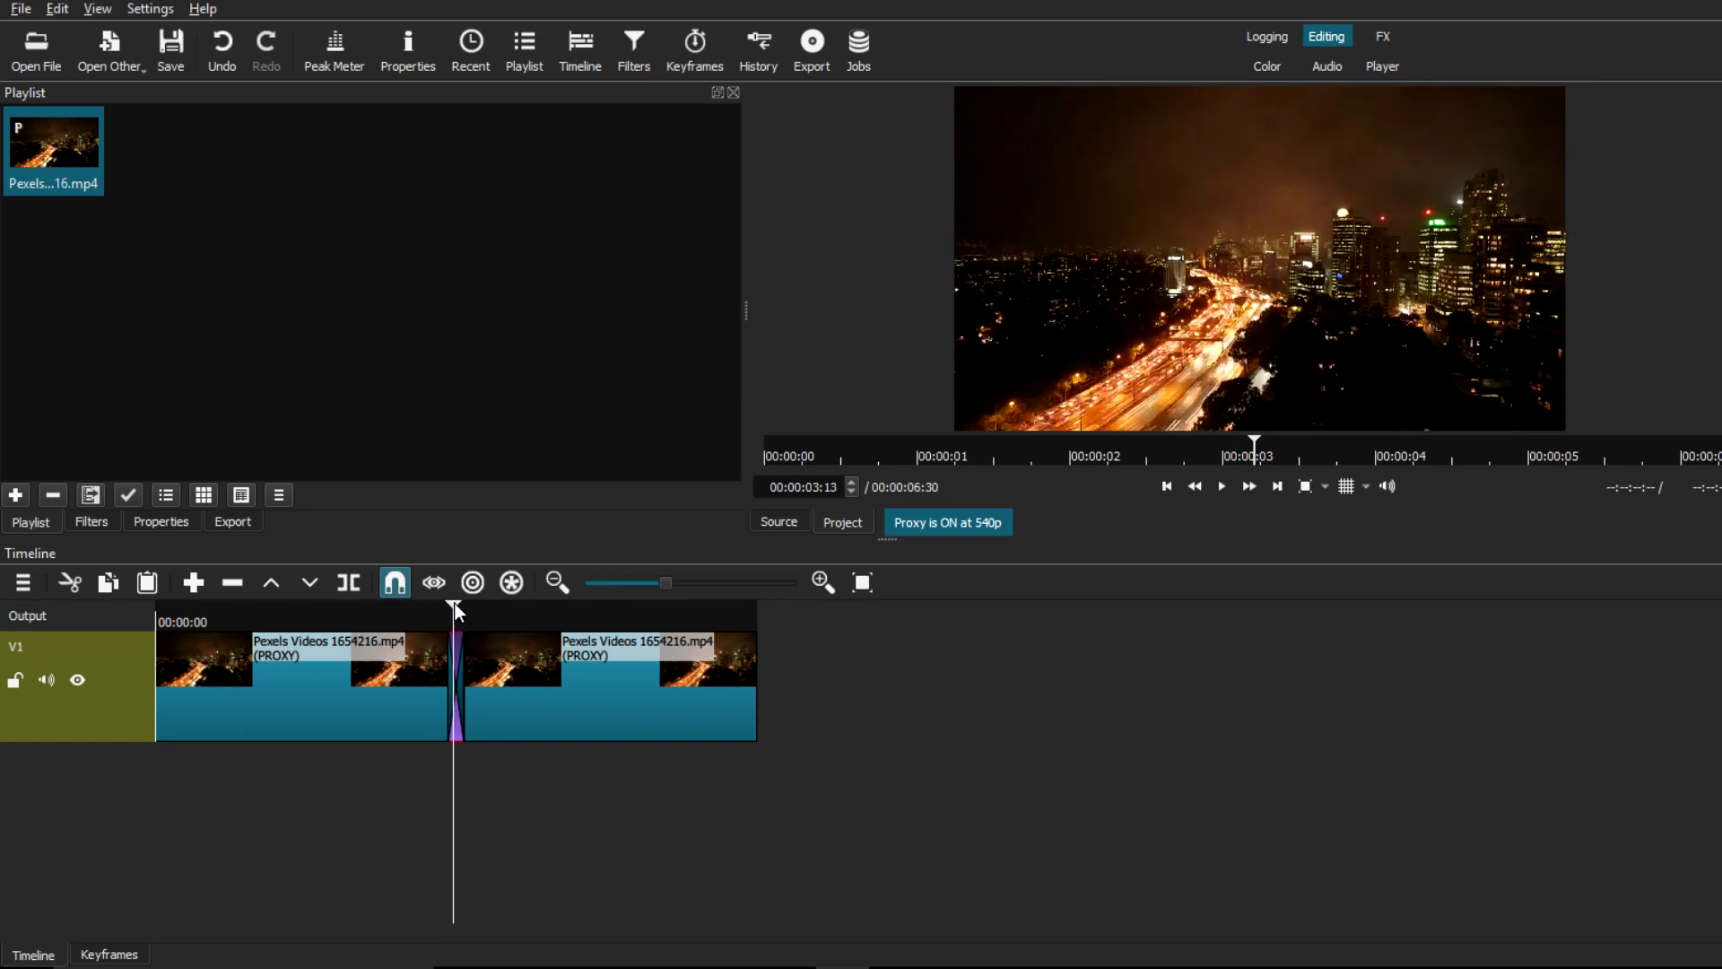
Open the transition's Properties and keep the Dissolve video type at 20% softness.
right_click(454, 685)
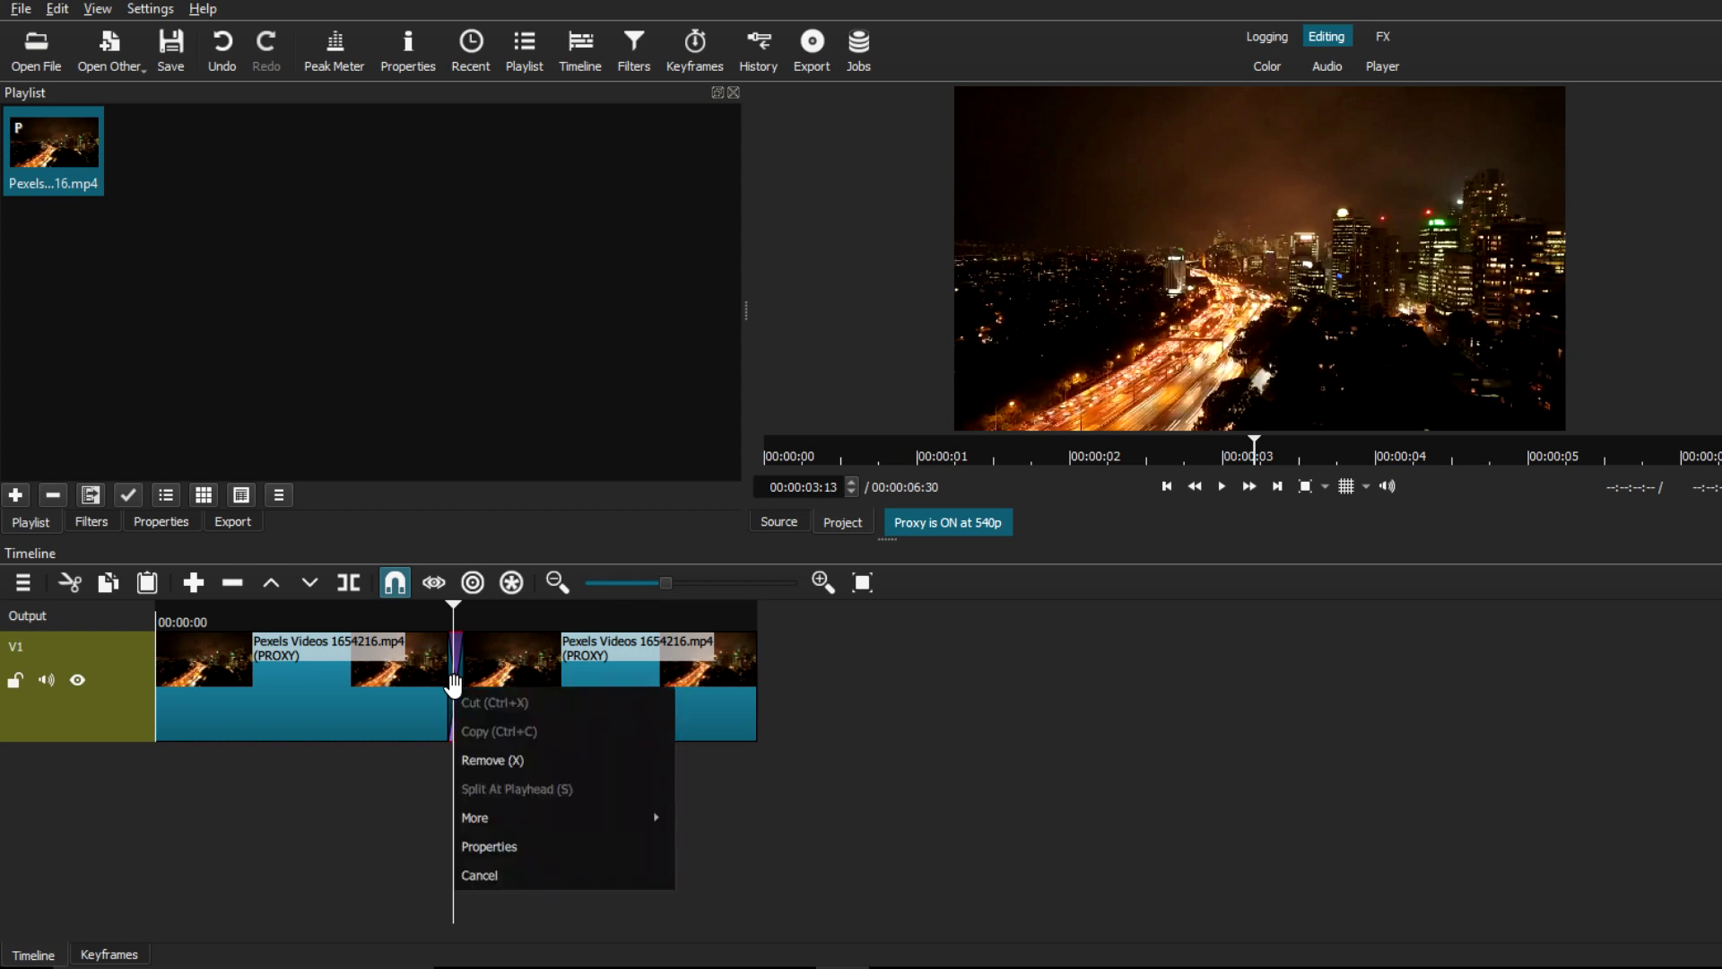
click(549, 852)
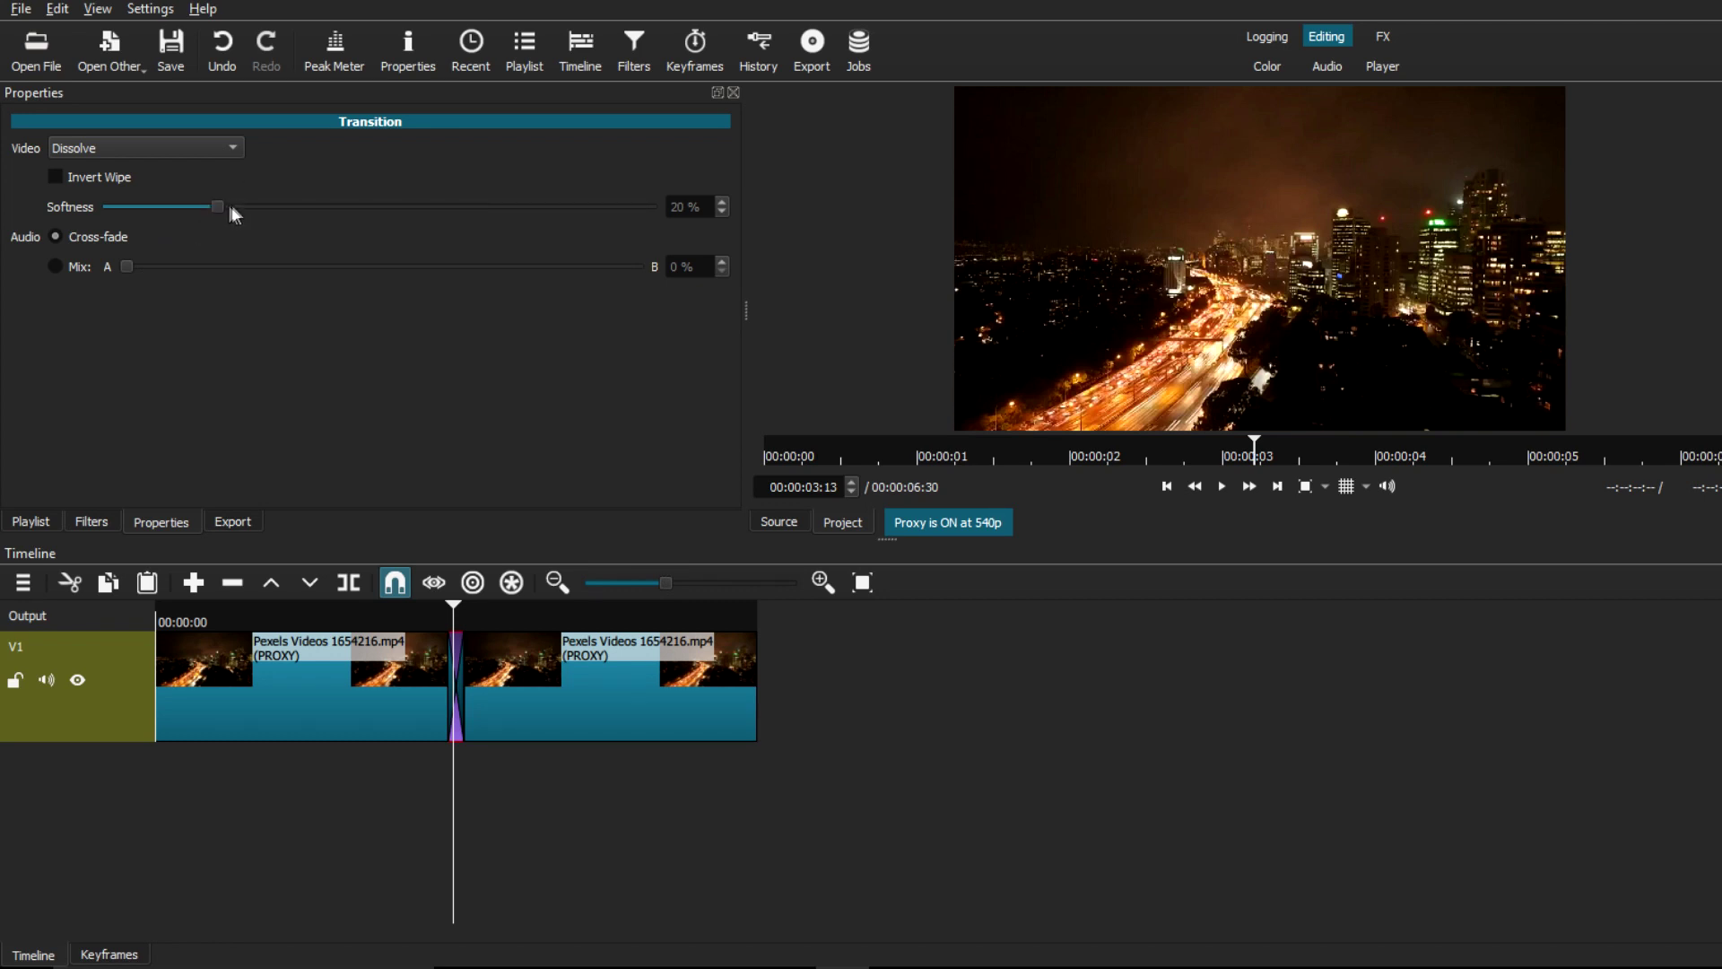
click(99, 147)
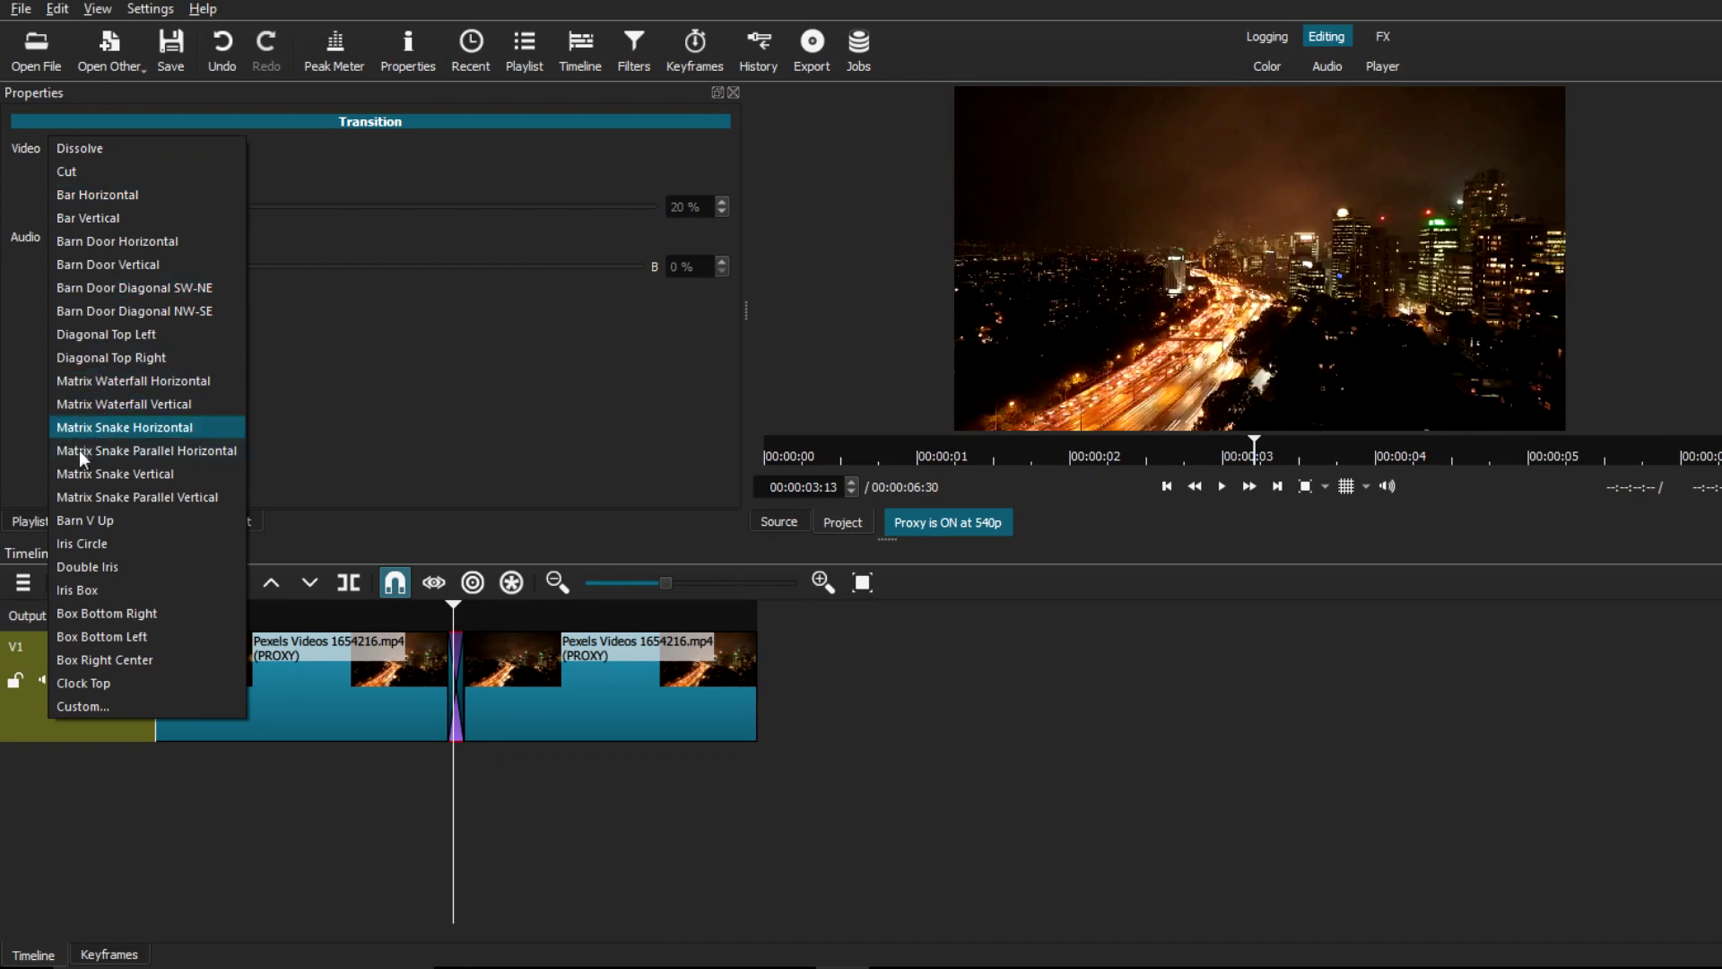
click(301, 162)
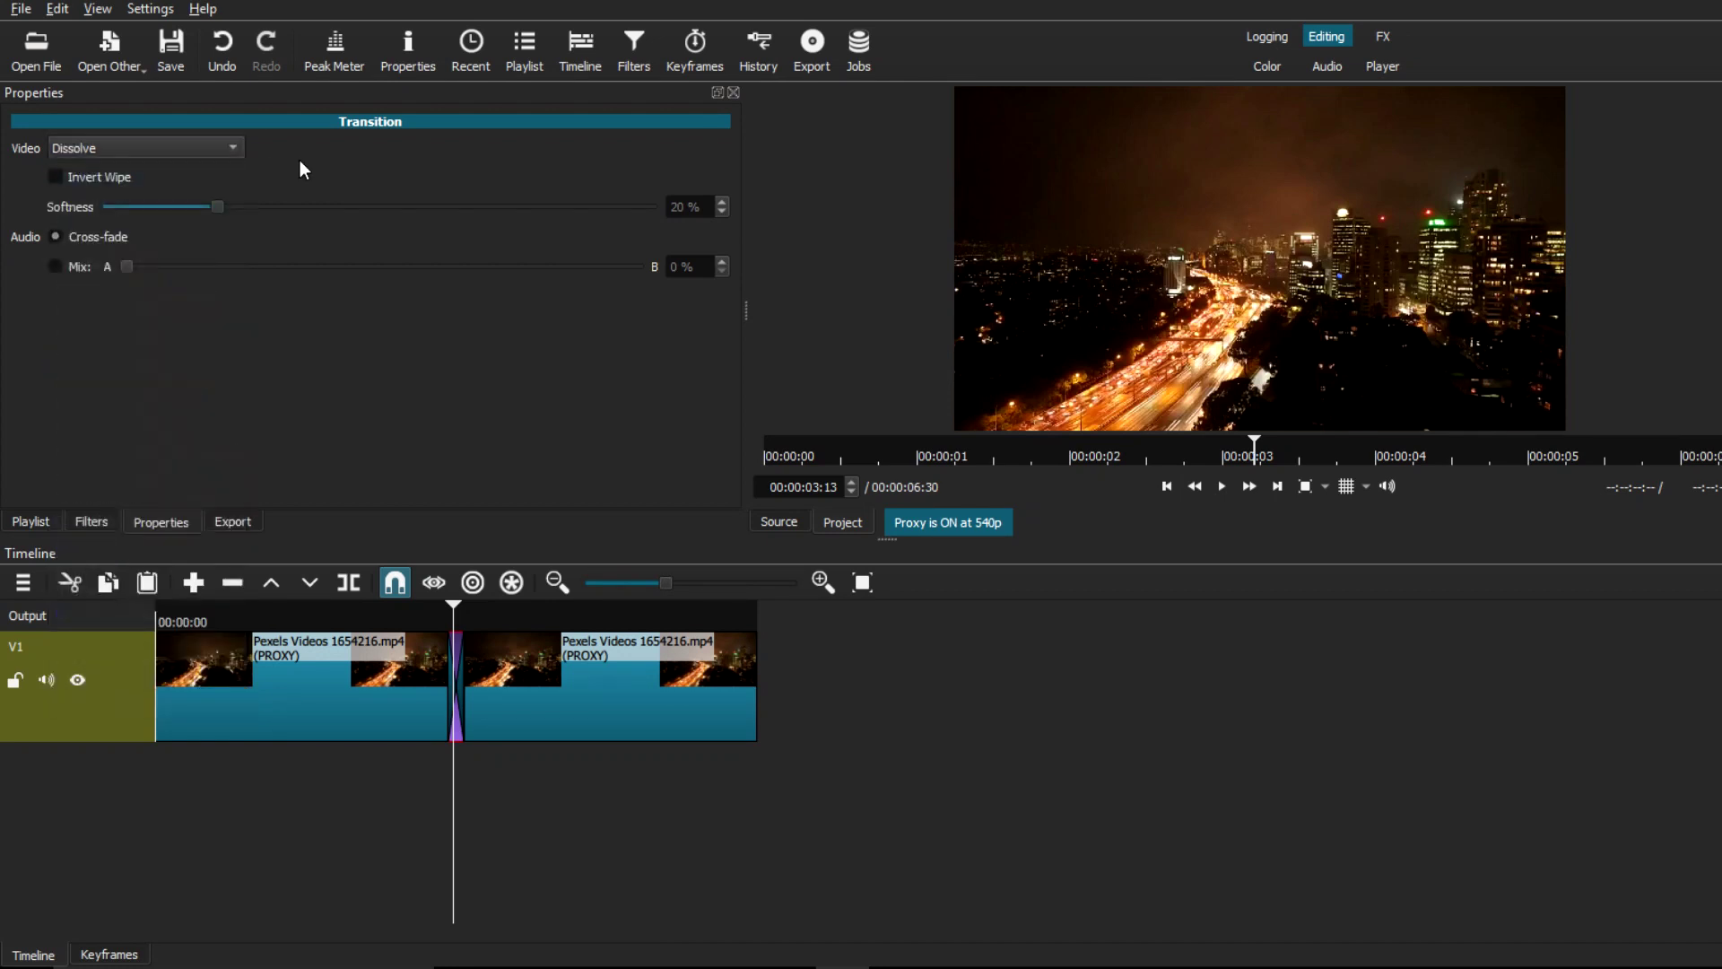
click(423, 617)
Play back the dissolve between the first two clips.
click(1224, 486)
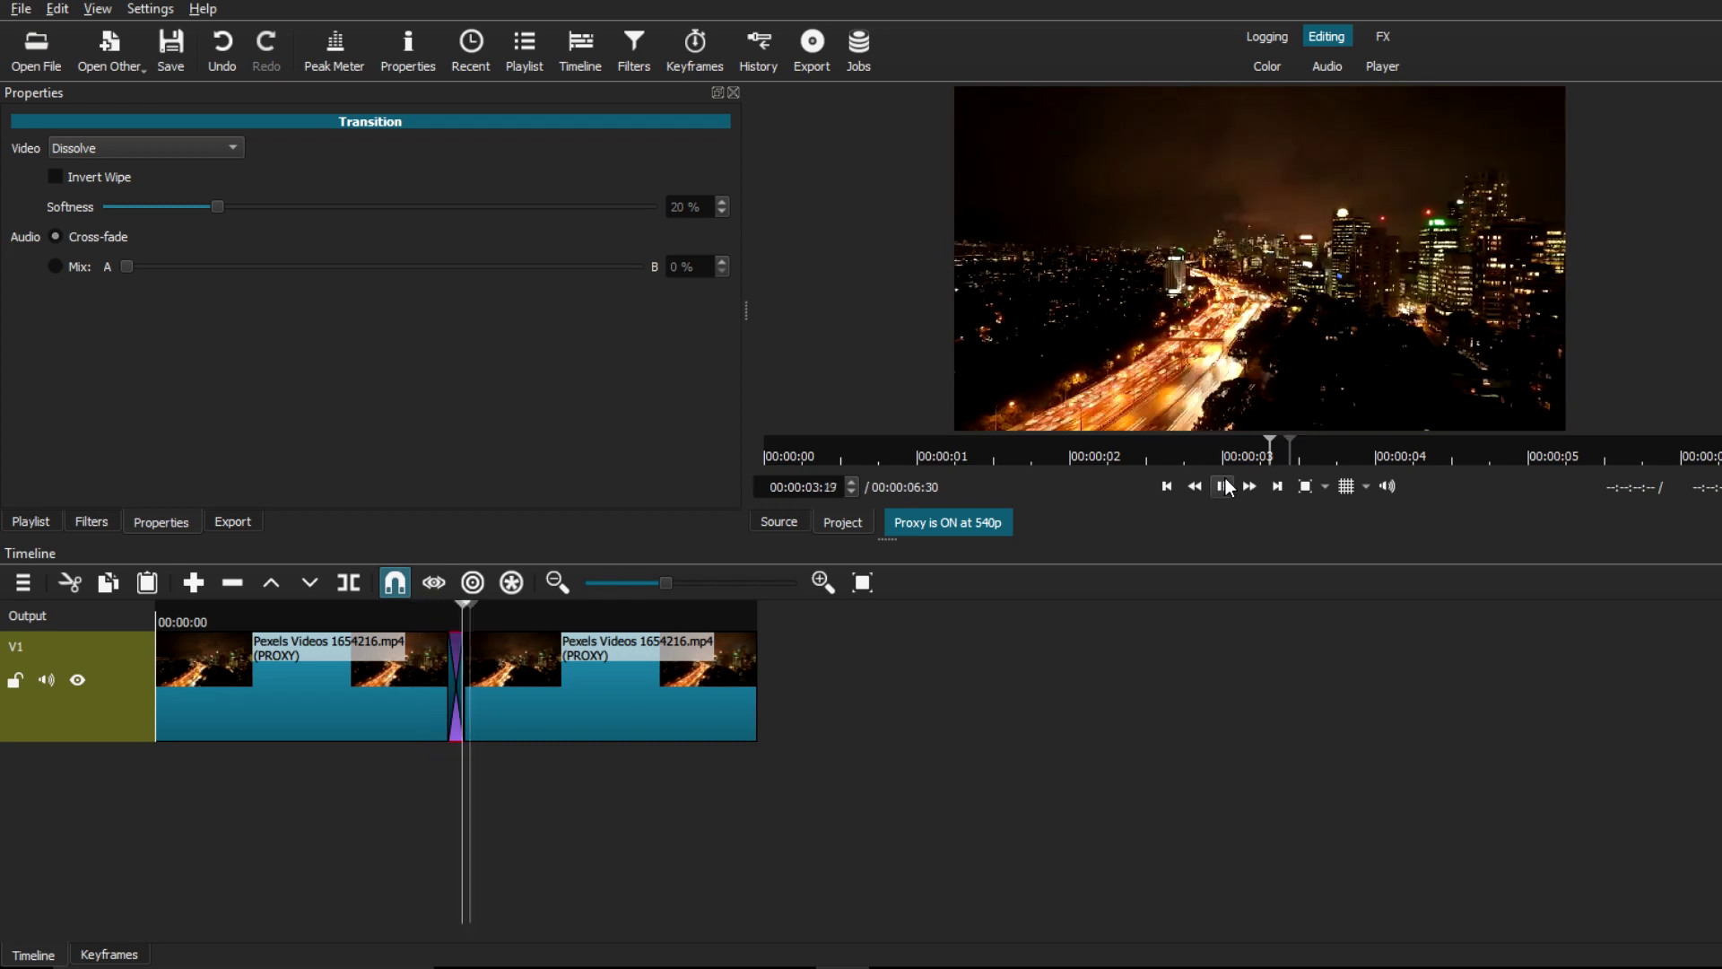
click(1223, 486)
click(428, 621)
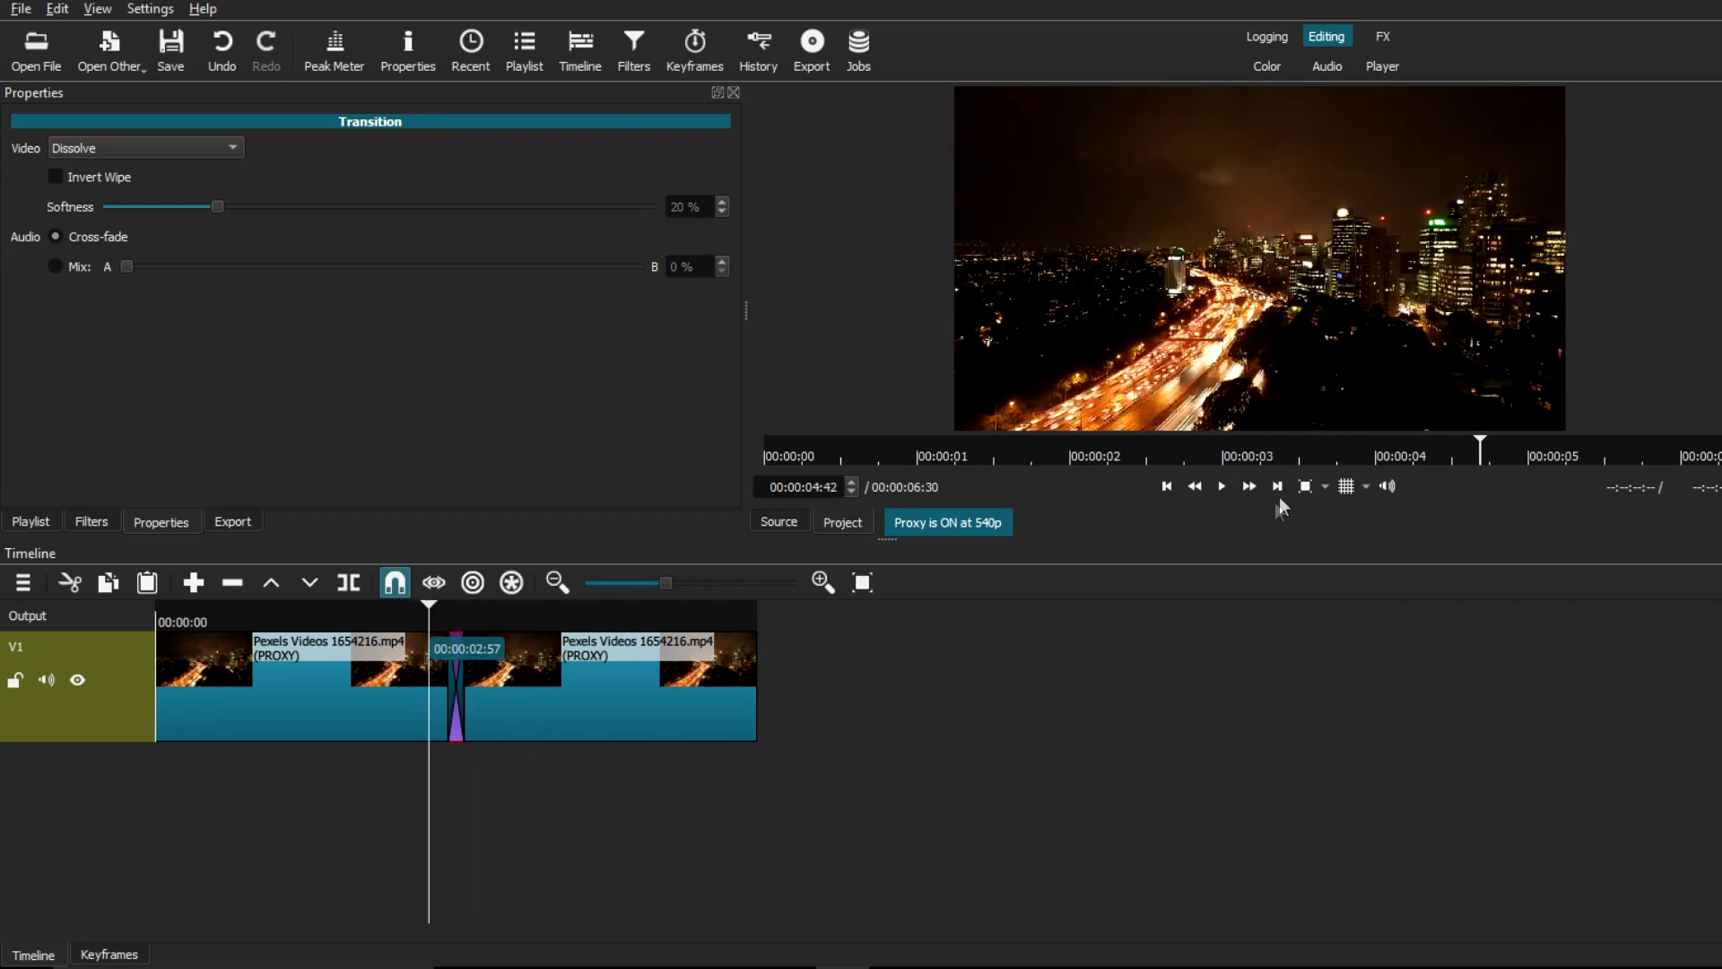
click(1222, 486)
click(1222, 486)
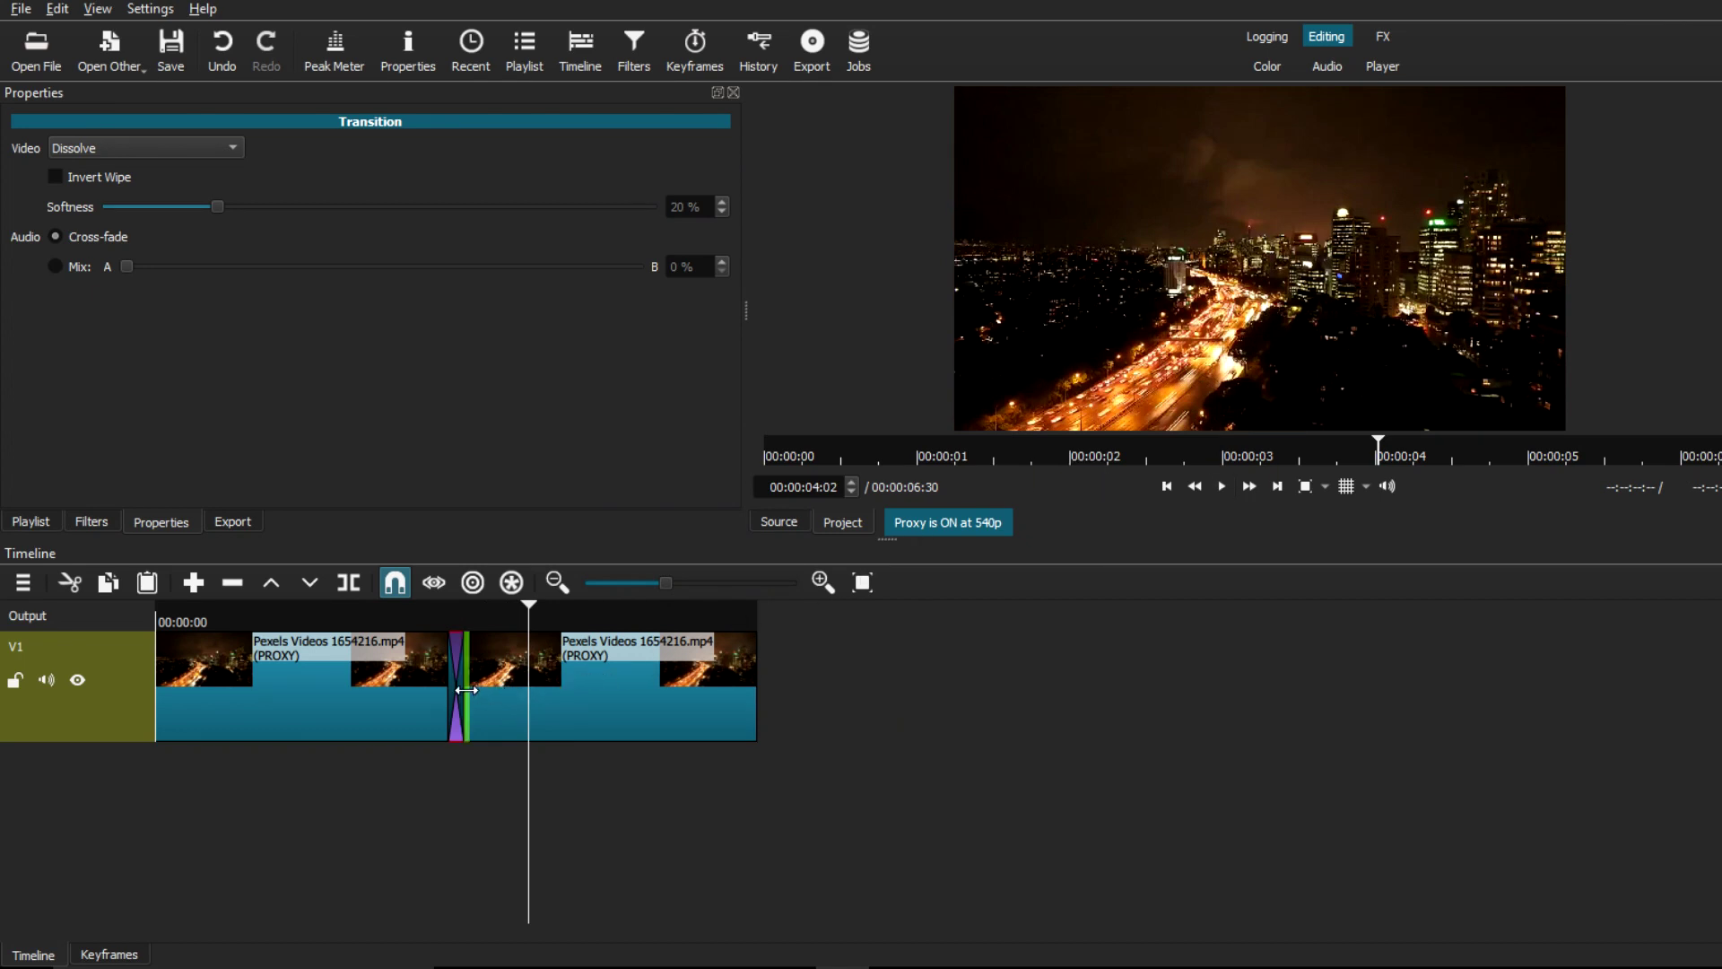
Try lengthening the dissolve, preview it, then undo and replay the original transition.
drag(482, 690, 487, 690)
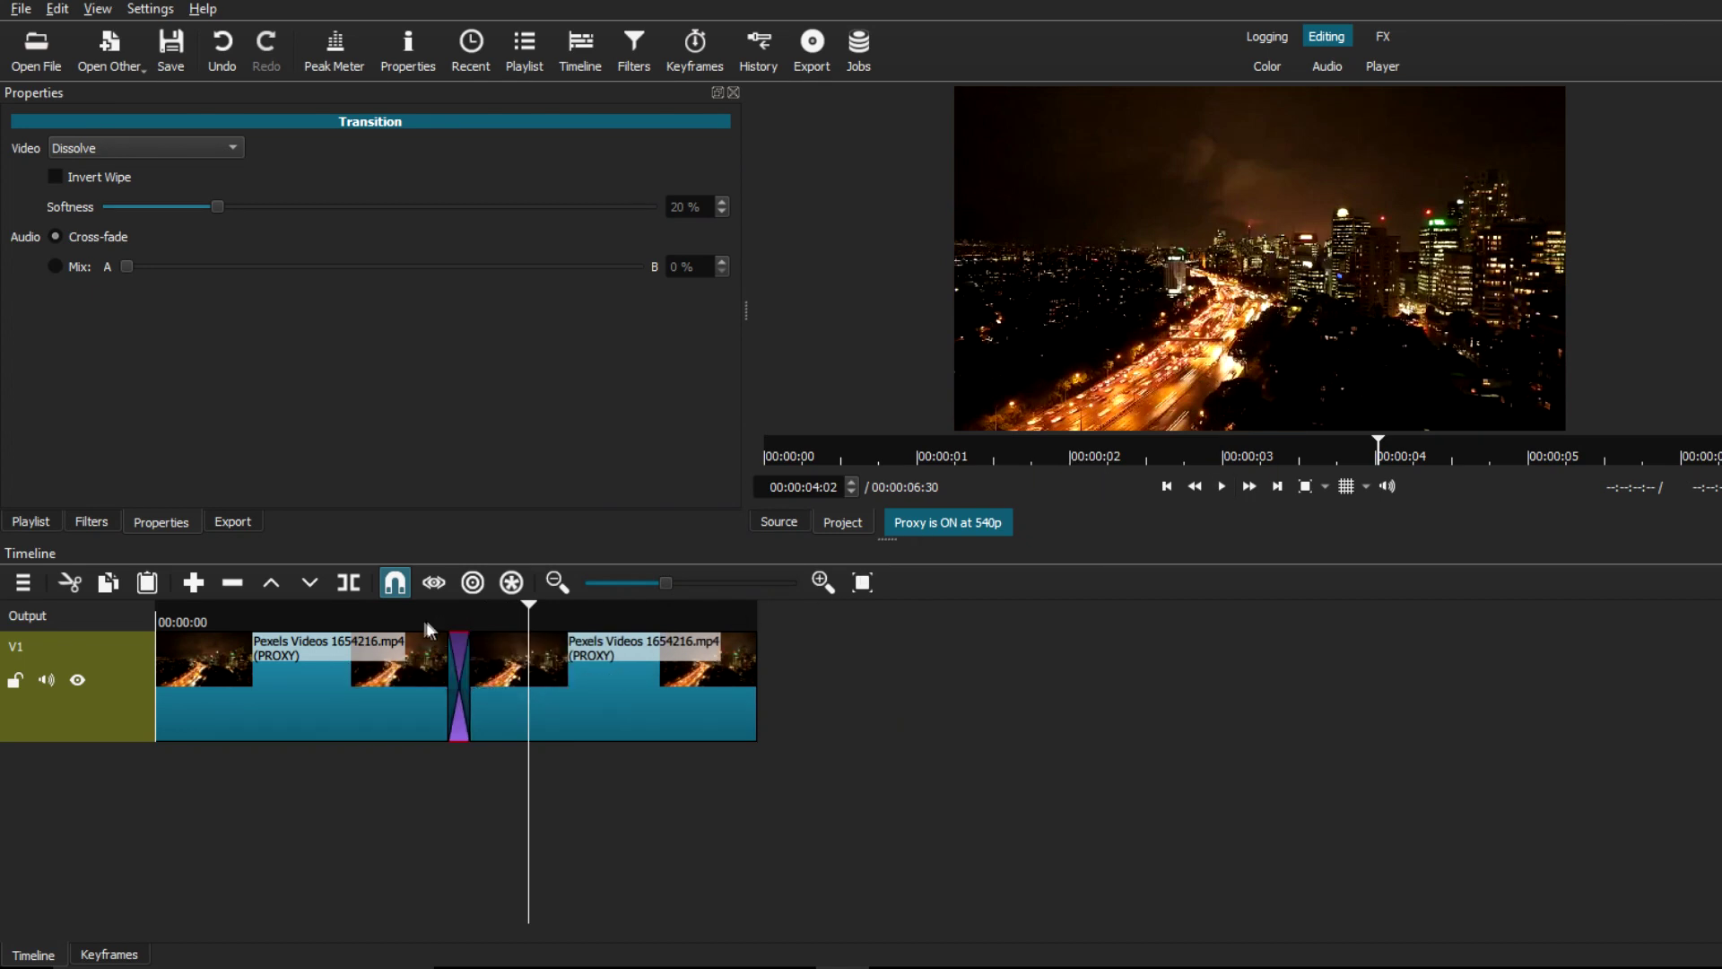
click(415, 620)
click(1223, 486)
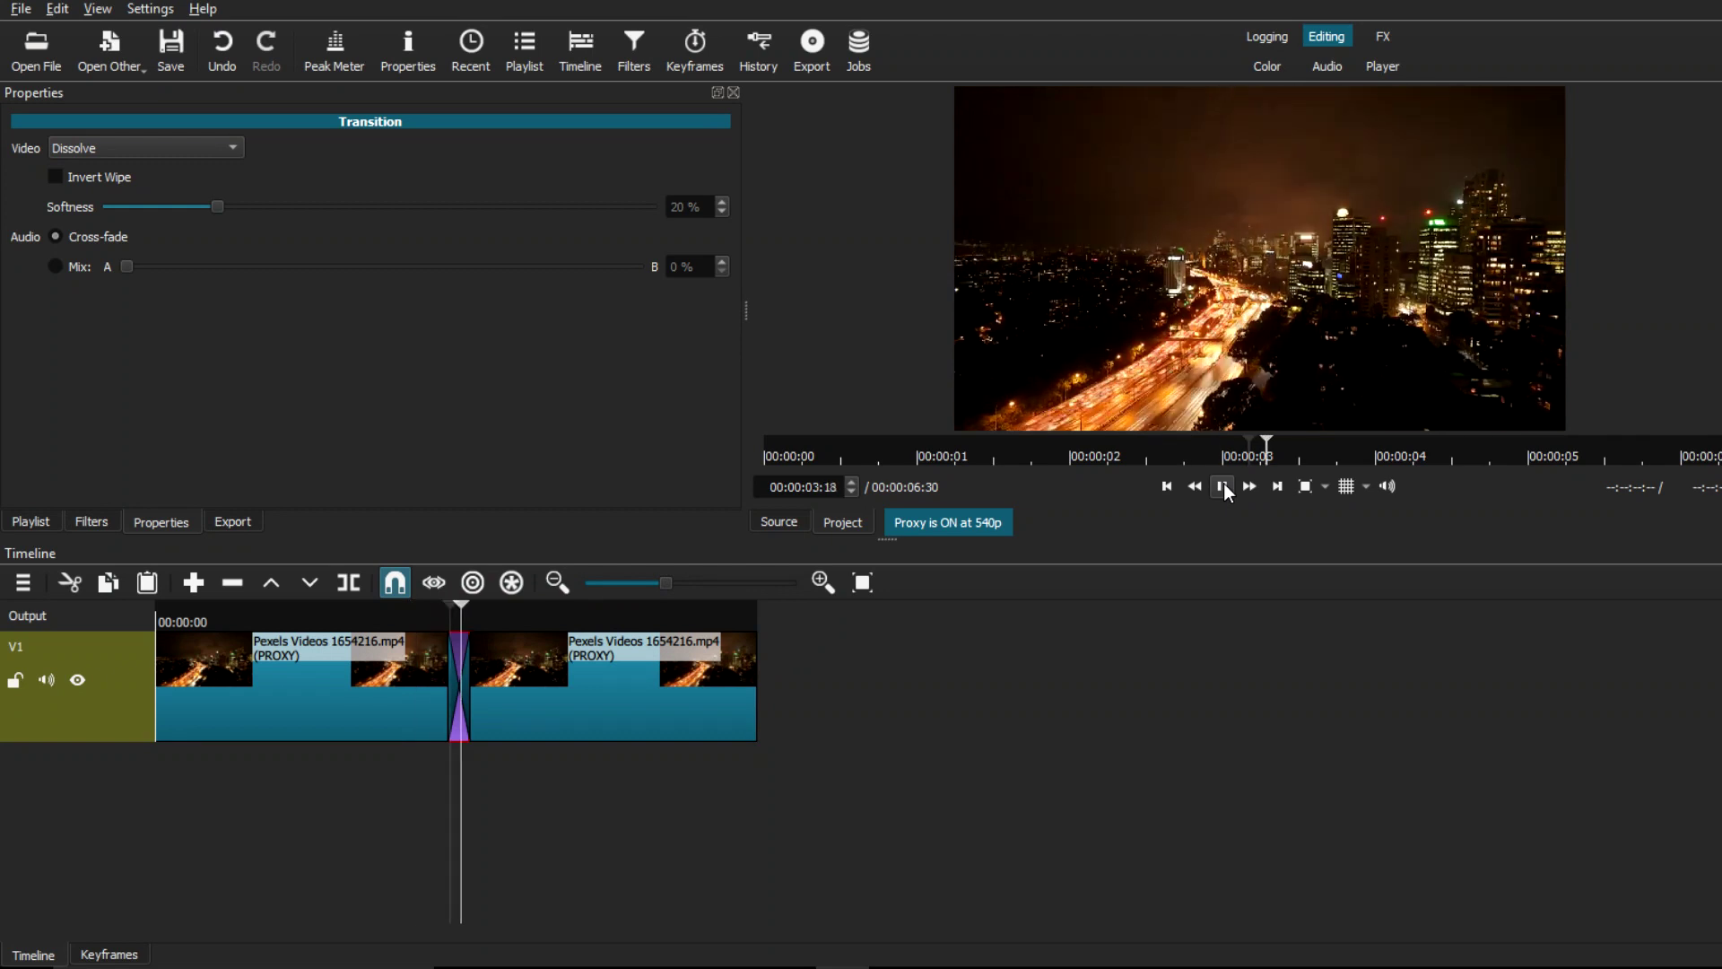
click(1224, 486)
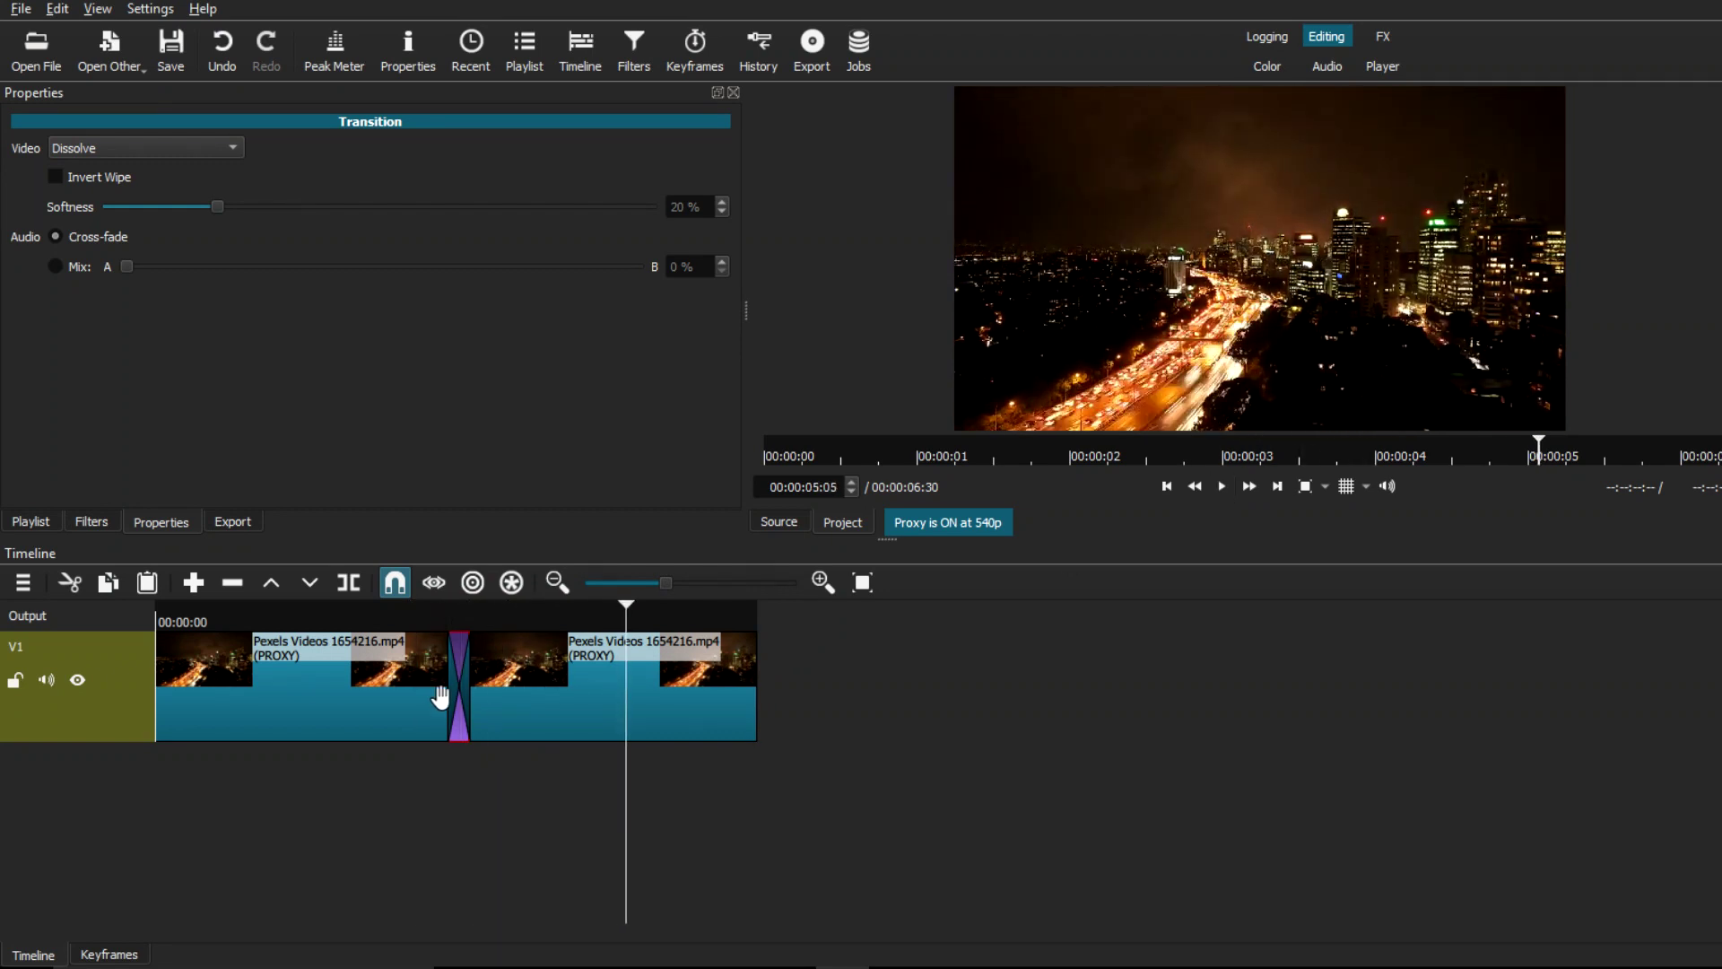
key(ctrl+z)
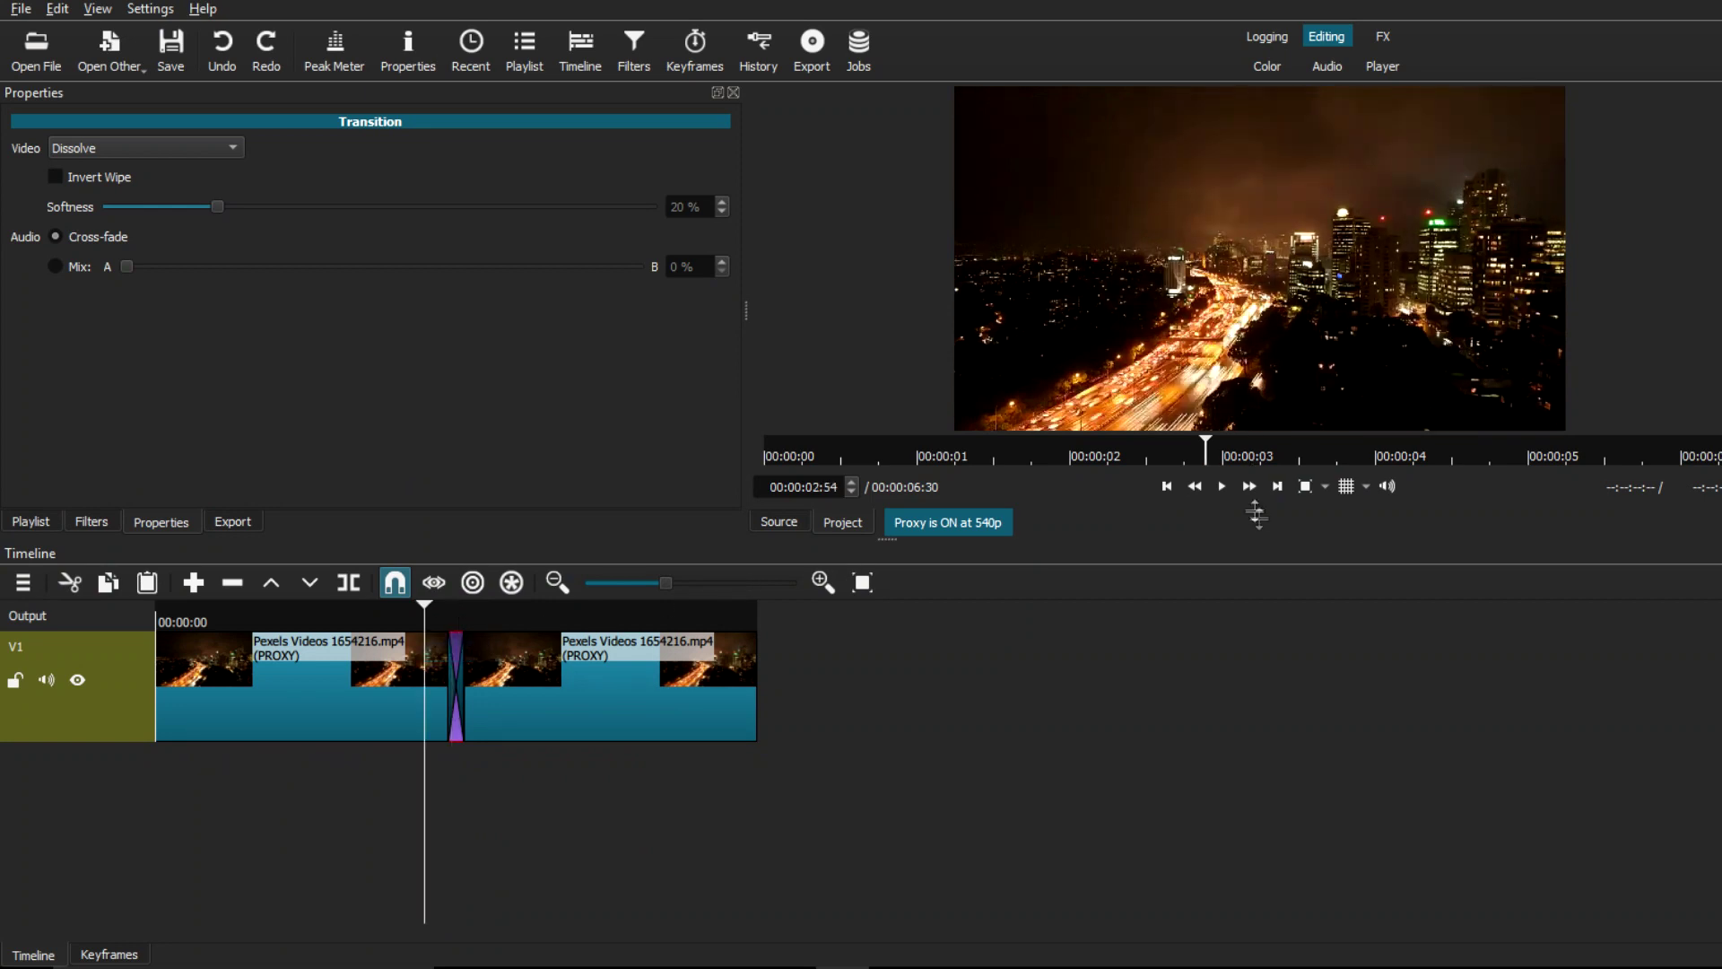
click(1222, 486)
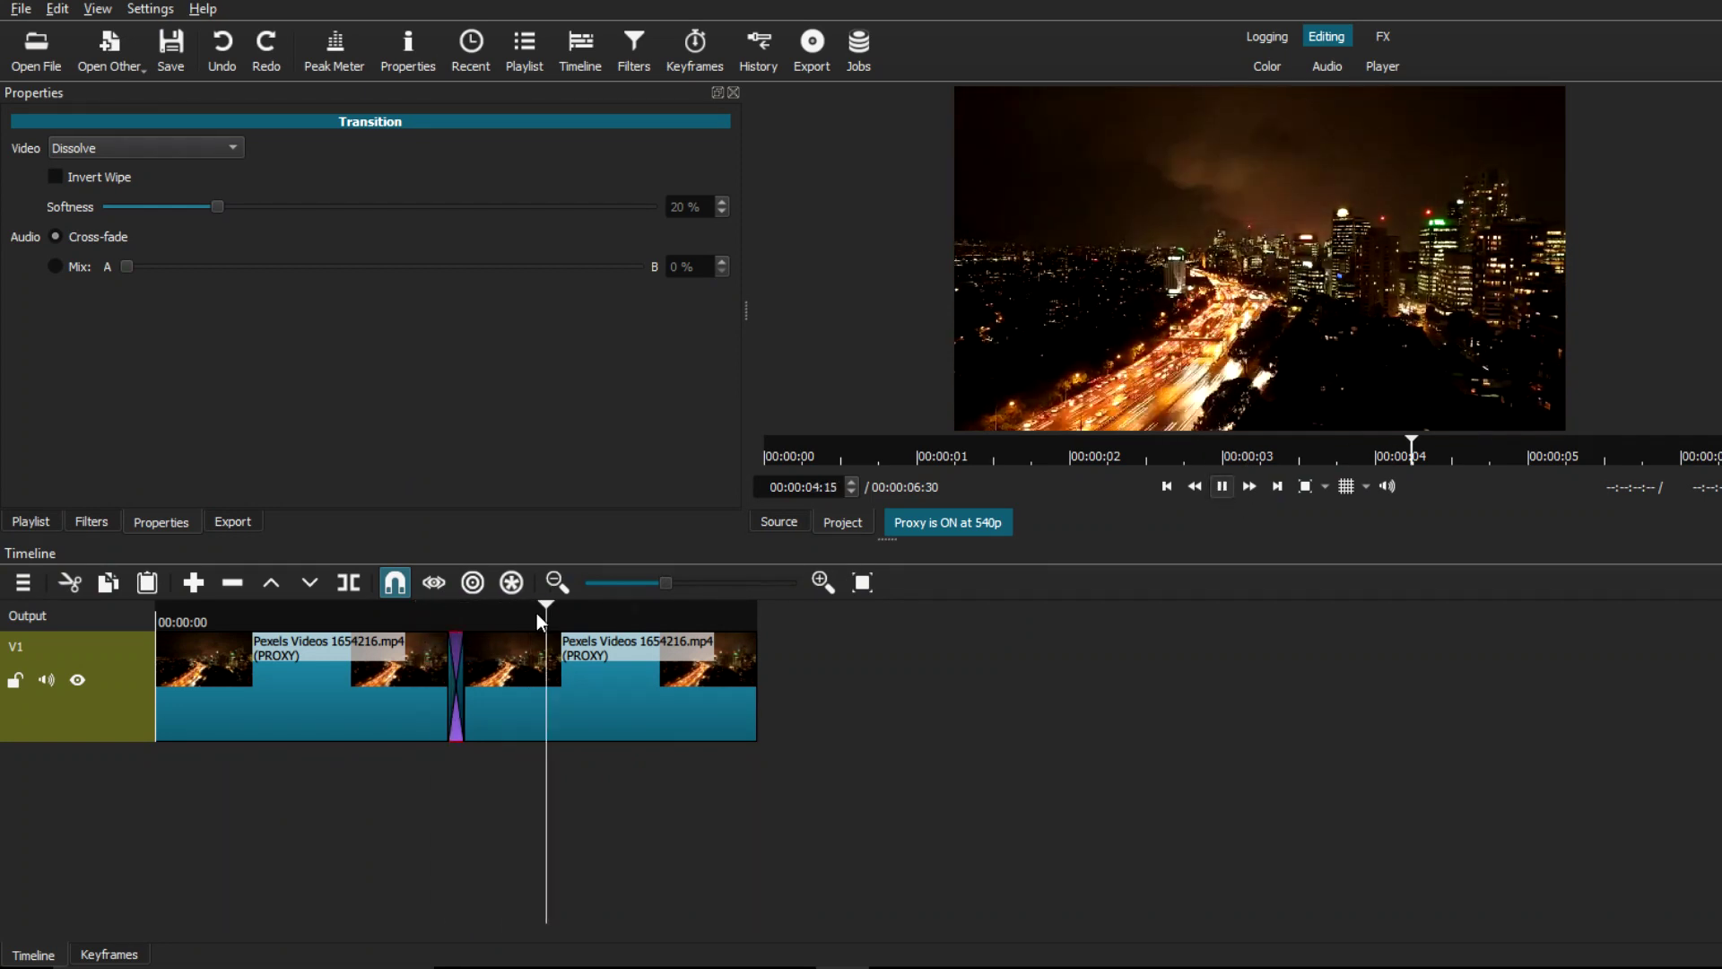
click(441, 612)
click(1222, 486)
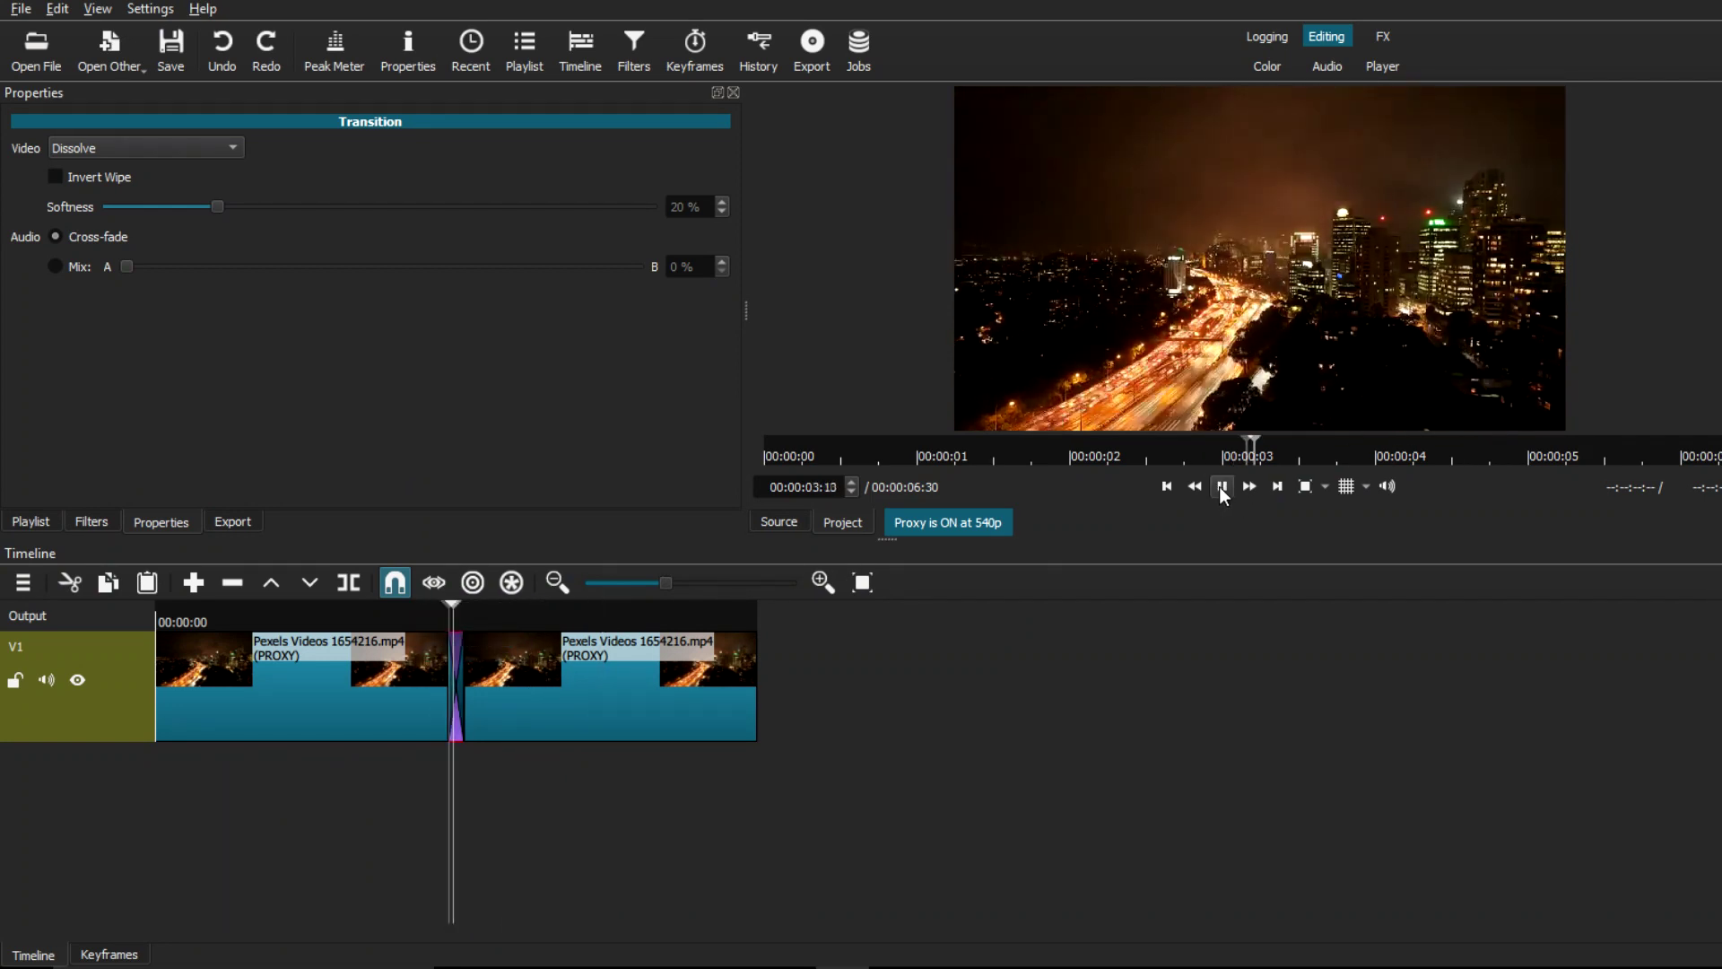
key(space)
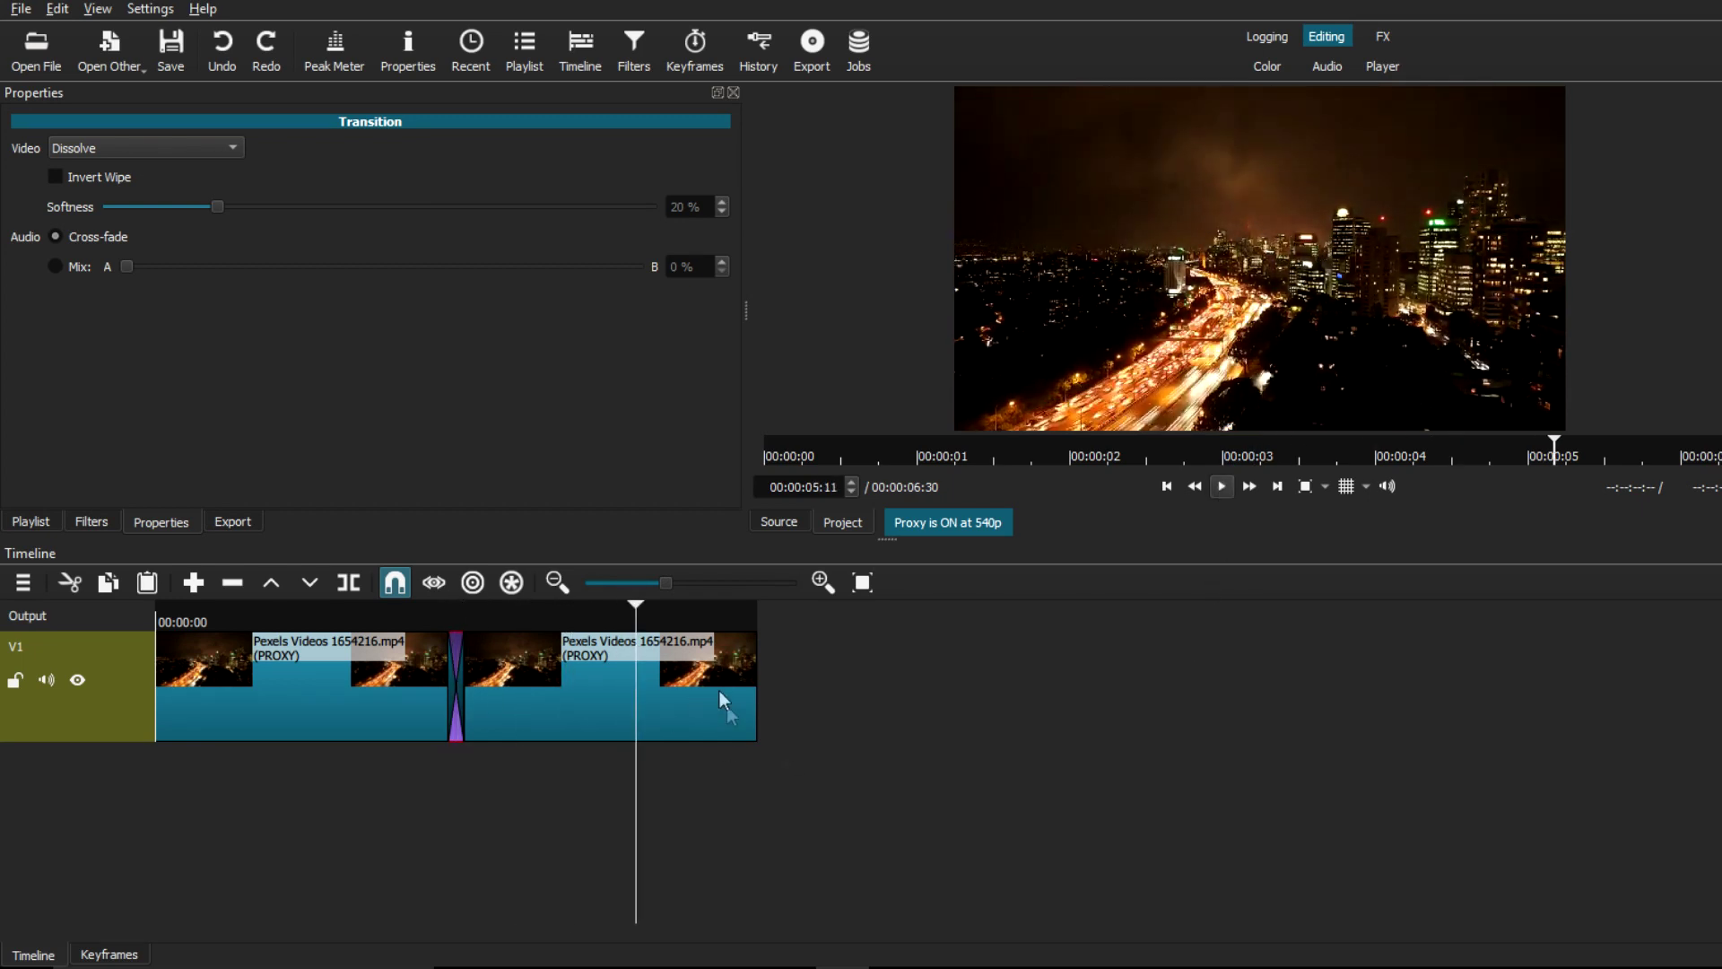
Paste third and fourth copies at the end, overlapping each onto the previous clip for dissolves.
click(686, 720)
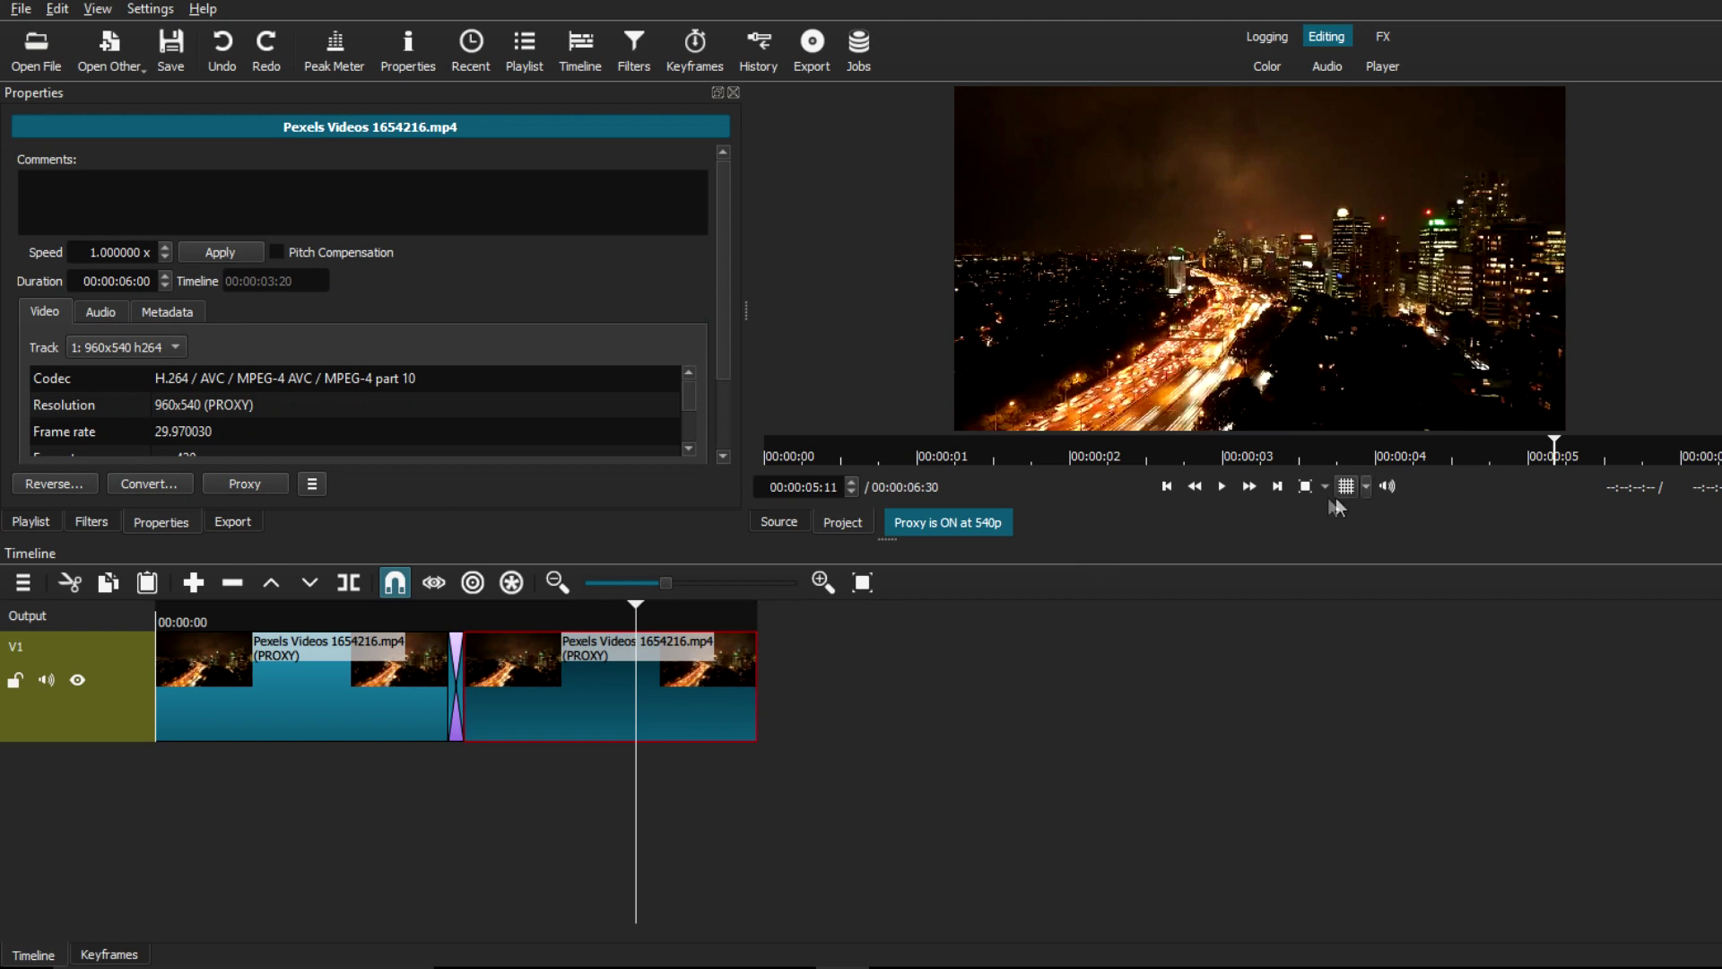
click(1278, 486)
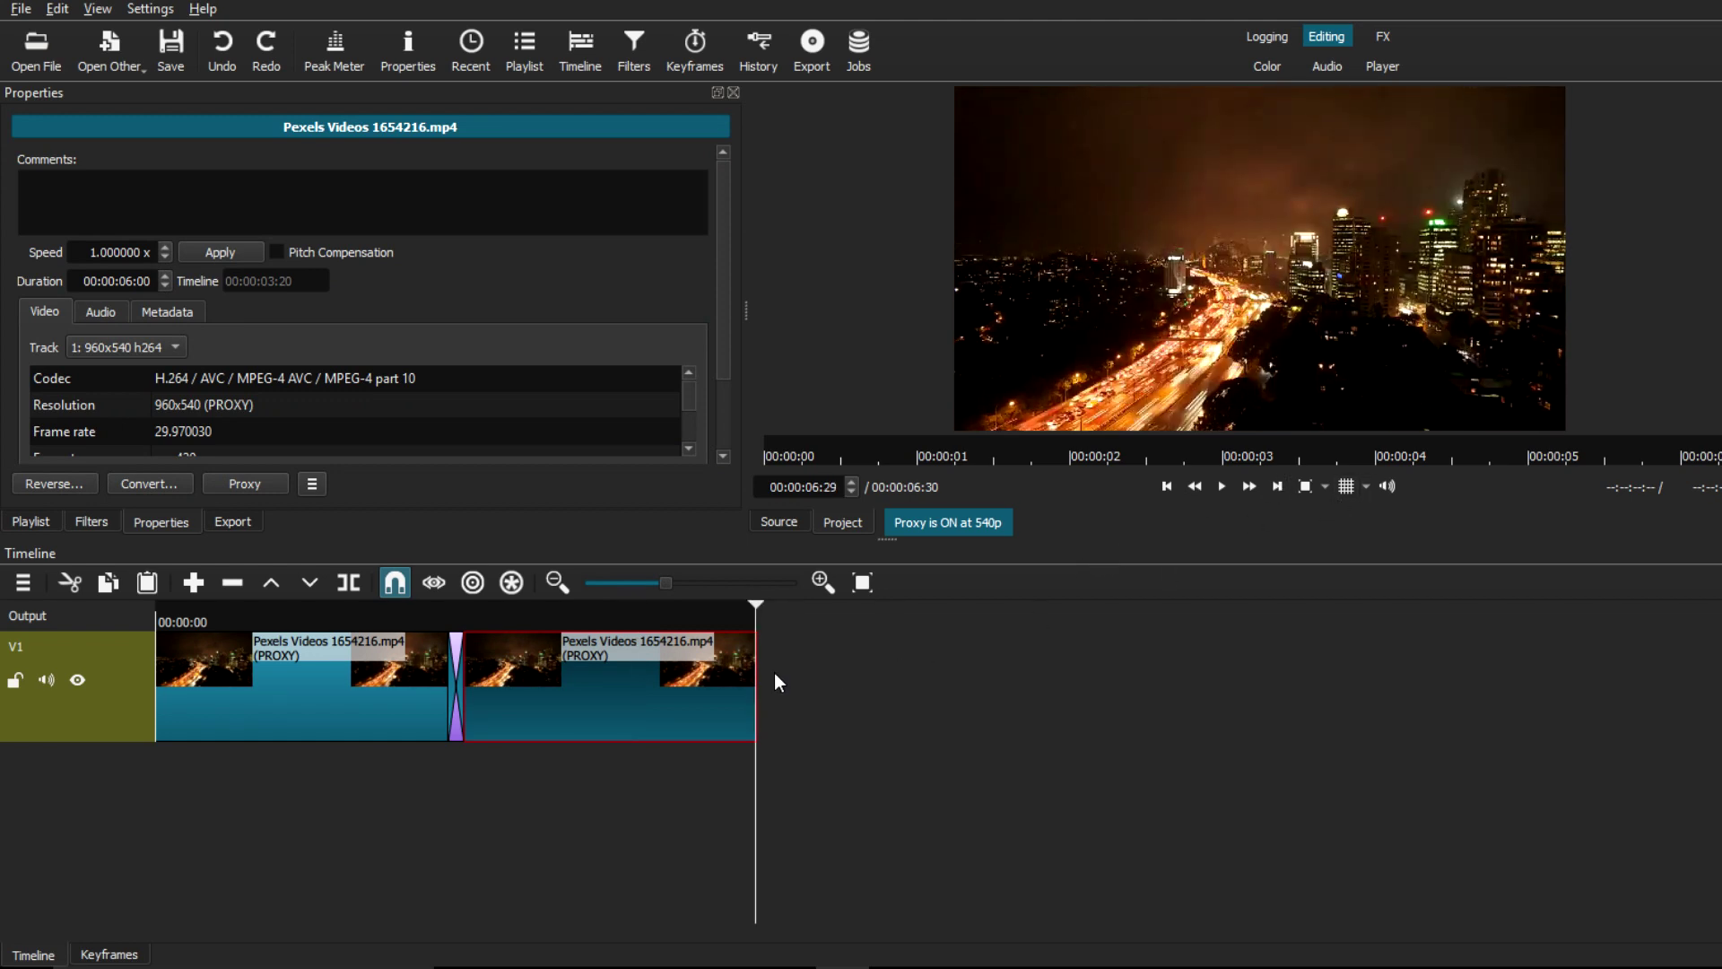
key(ctrl+v)
drag(826, 680, 806, 680)
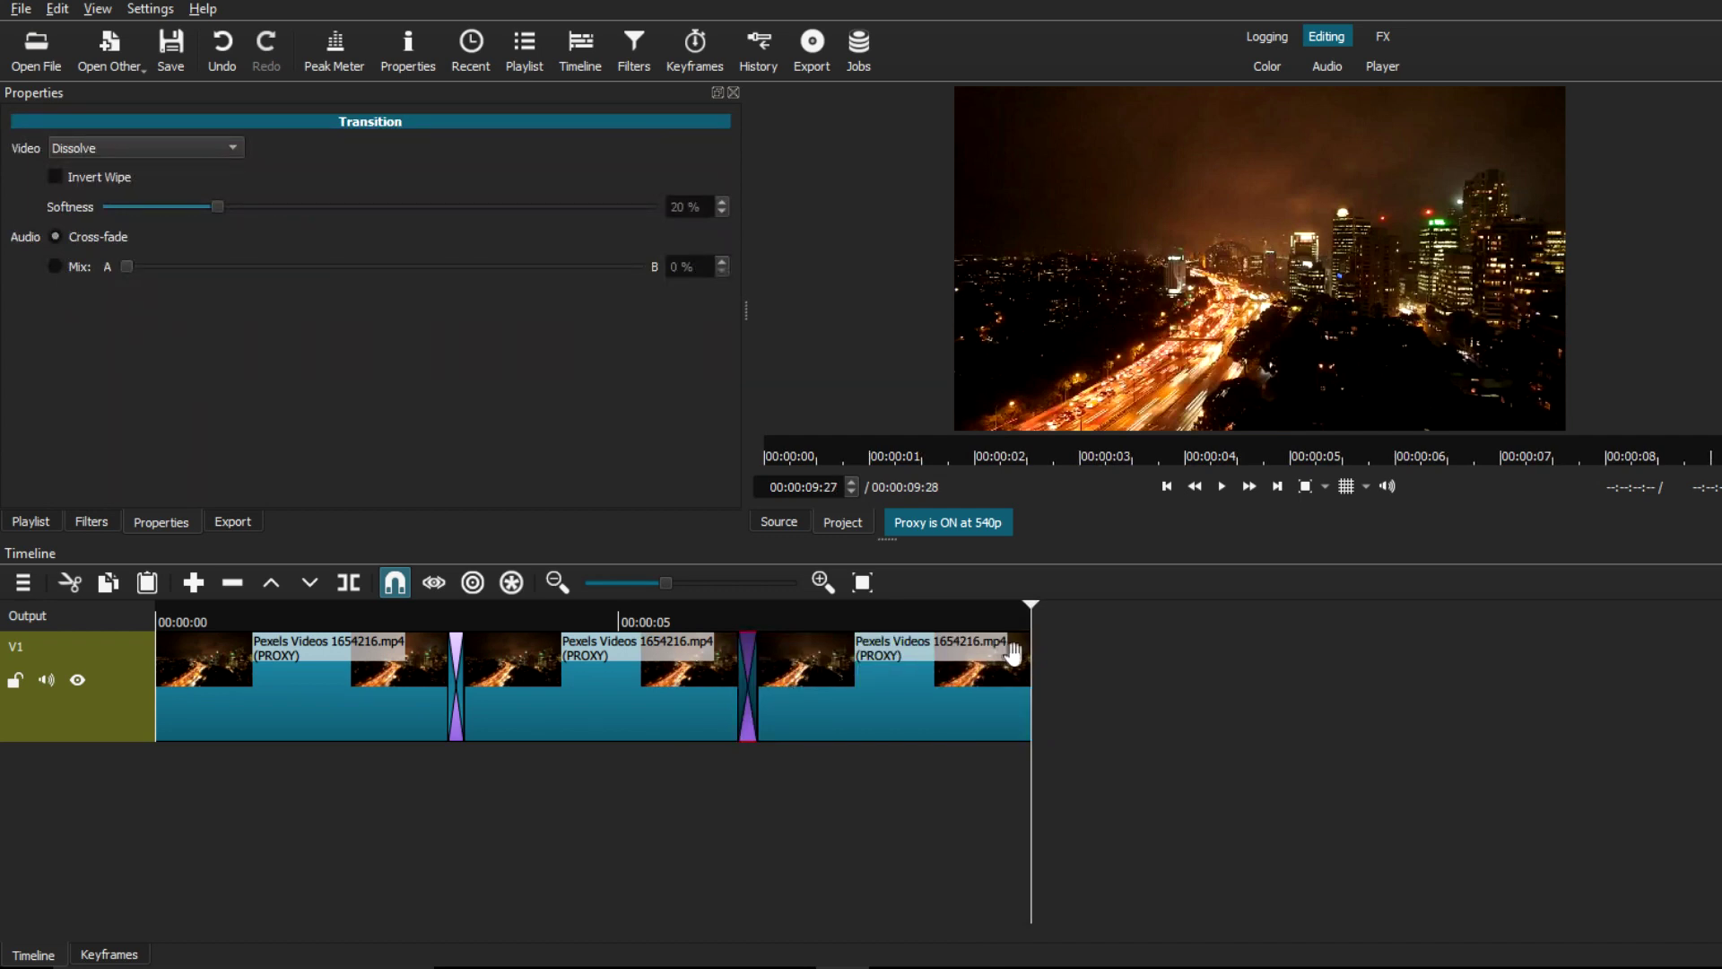
key(ctrl+v)
drag(1087, 668, 1060, 673)
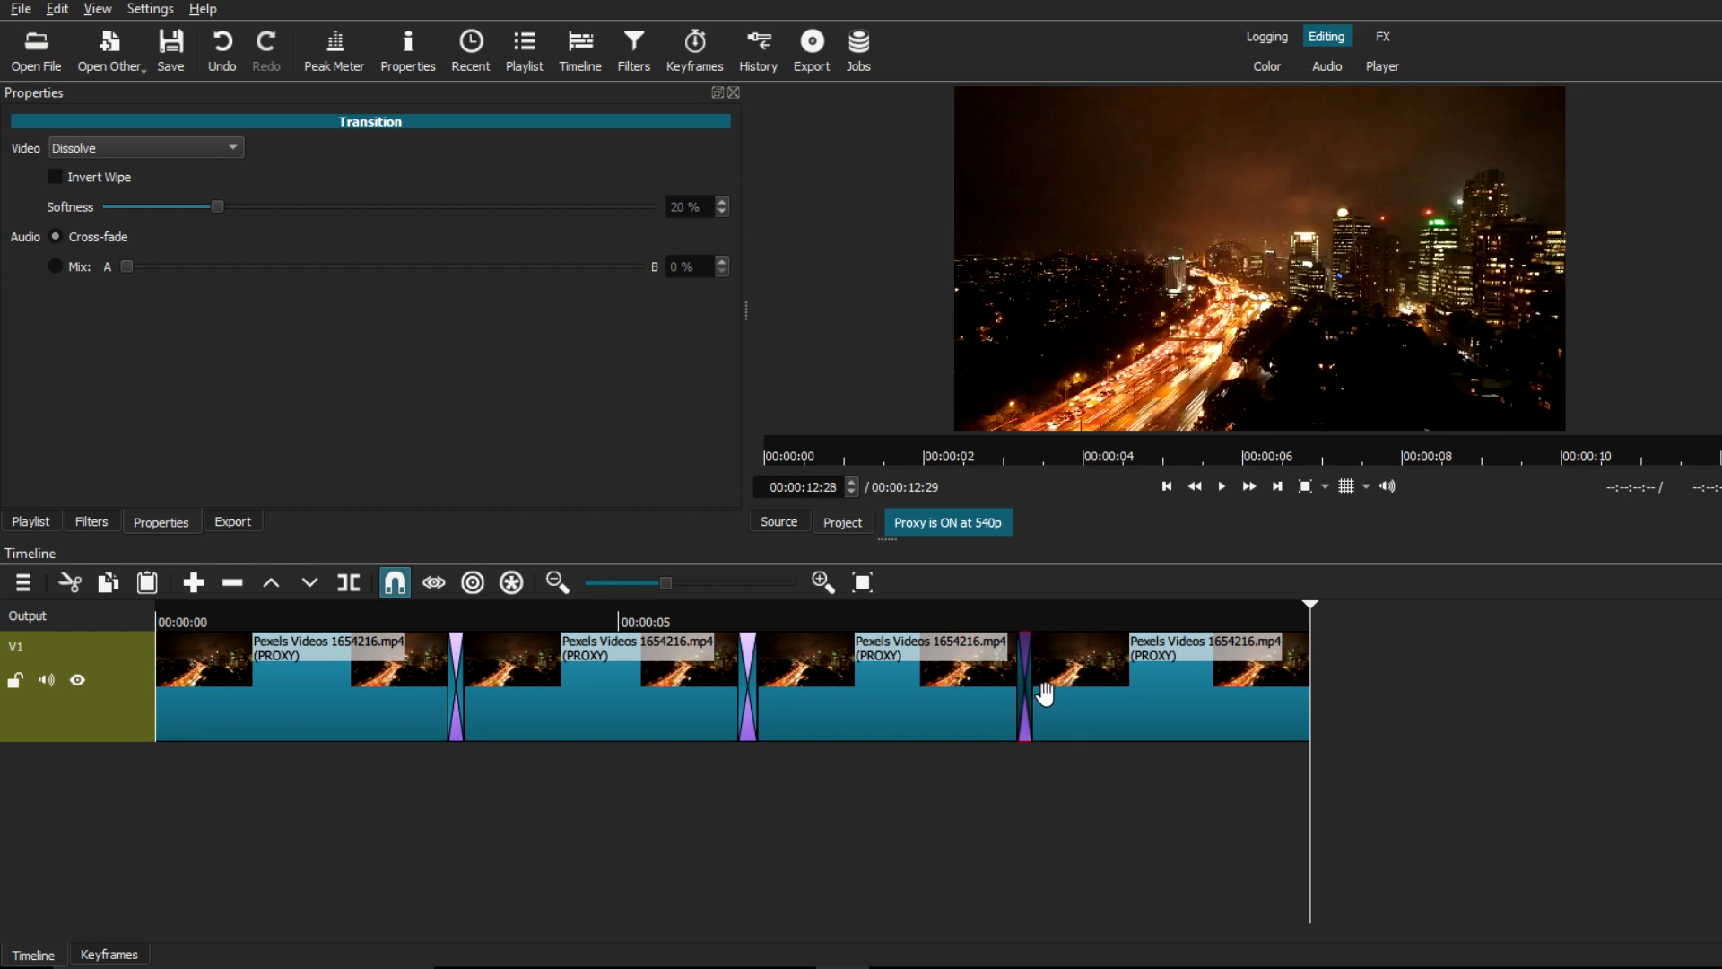
drag(1033, 695, 1046, 693)
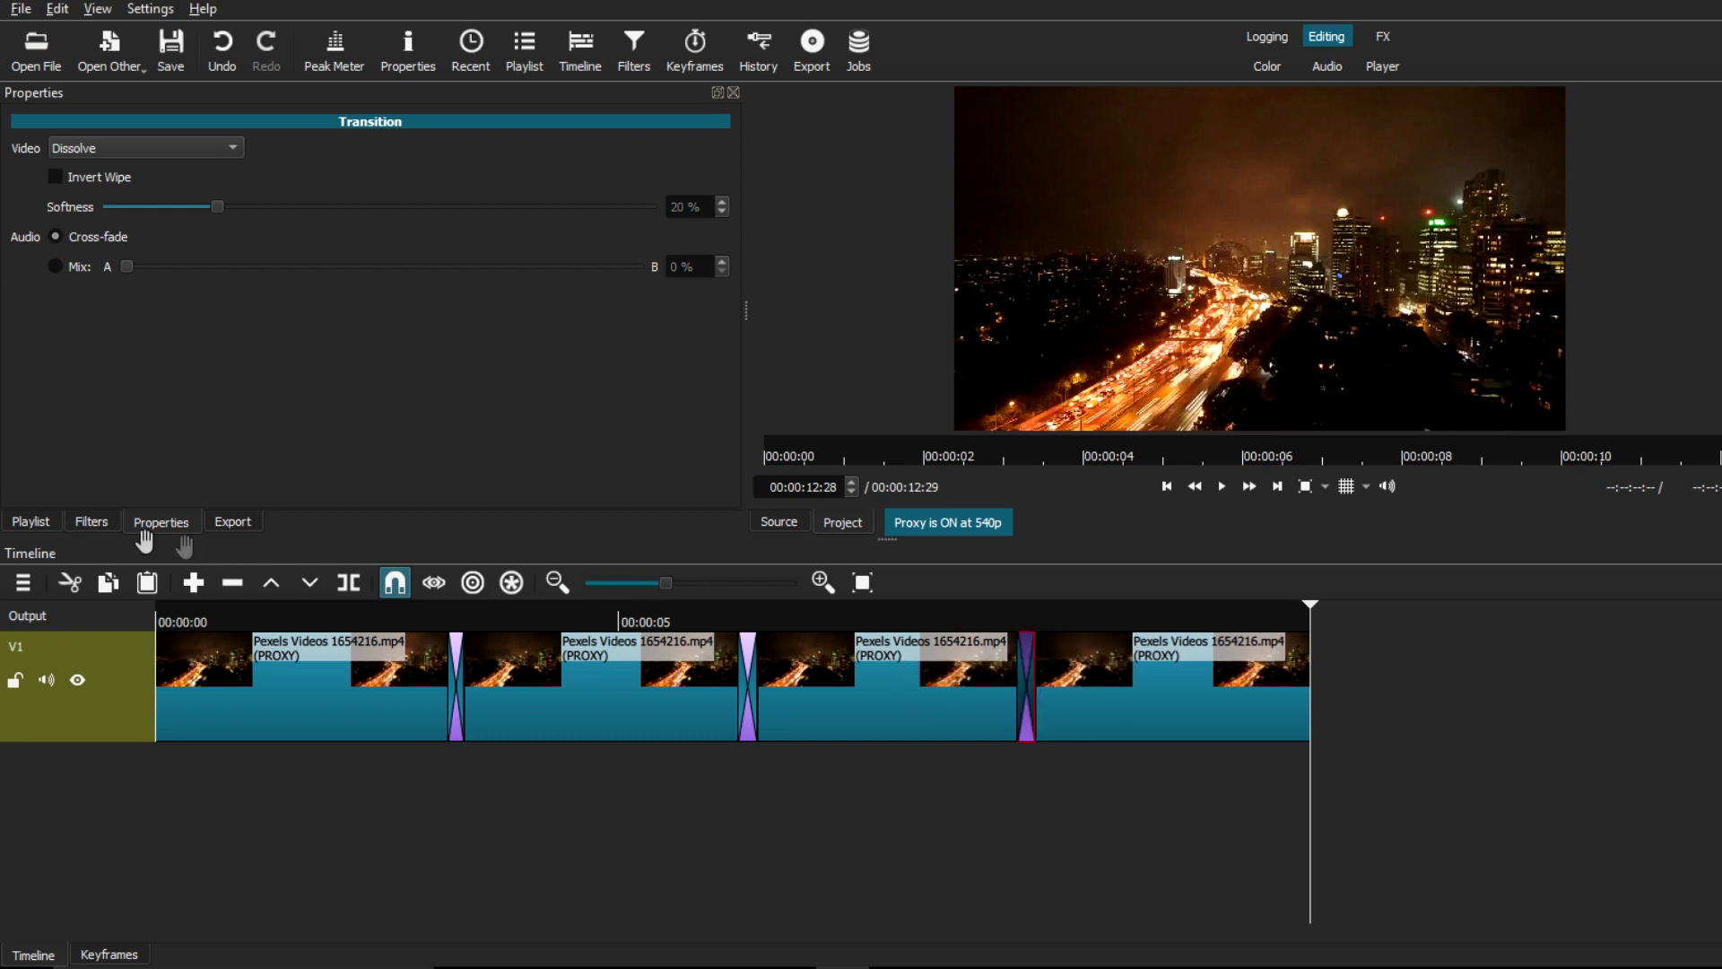
click(47, 528)
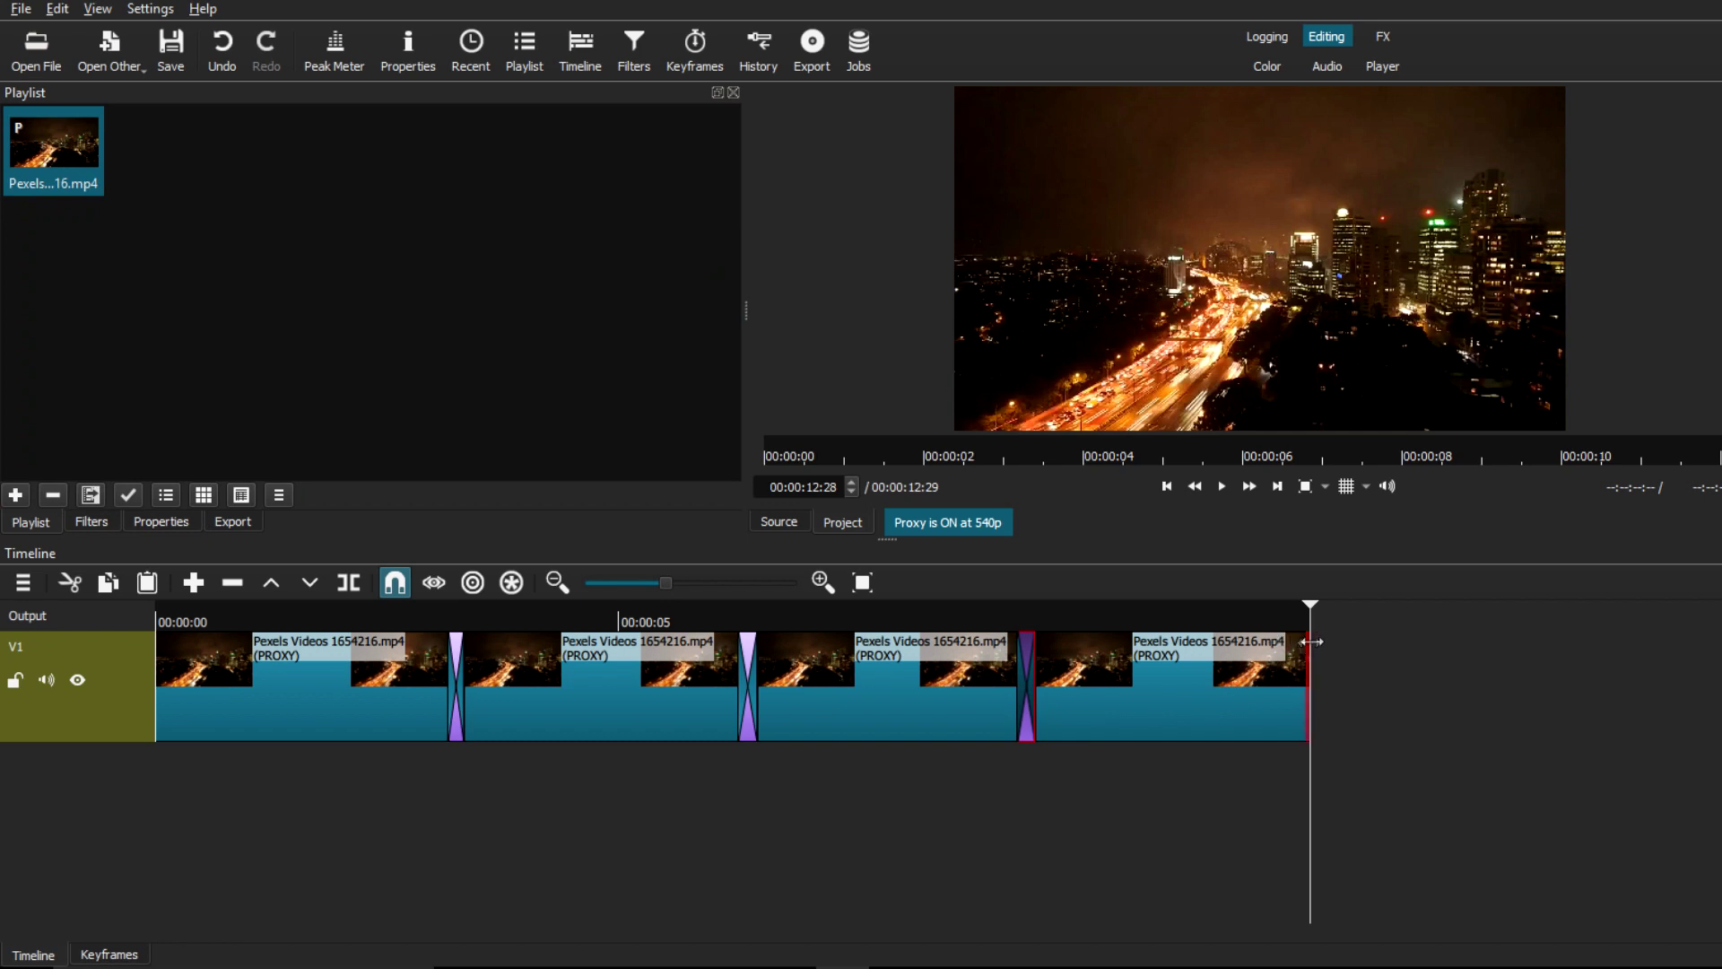
Fade out the end of the last clip and play the sequence through.
mouse_move(1304, 643)
drag(1303, 642, 1263, 663)
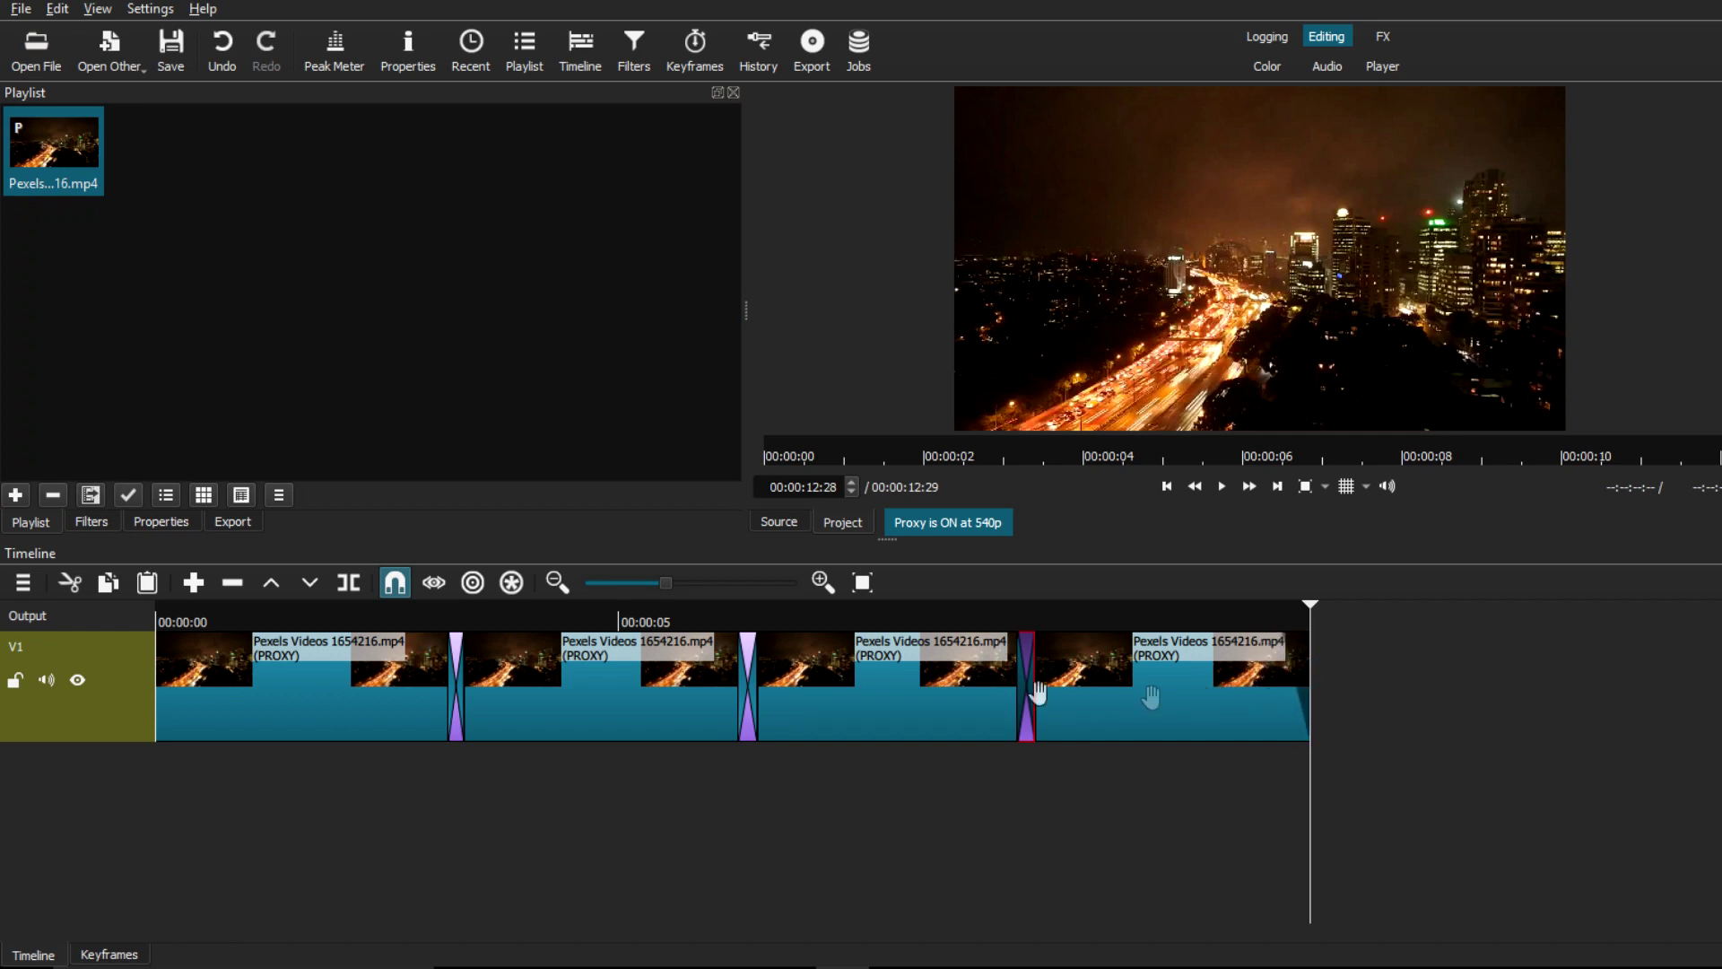
click(429, 626)
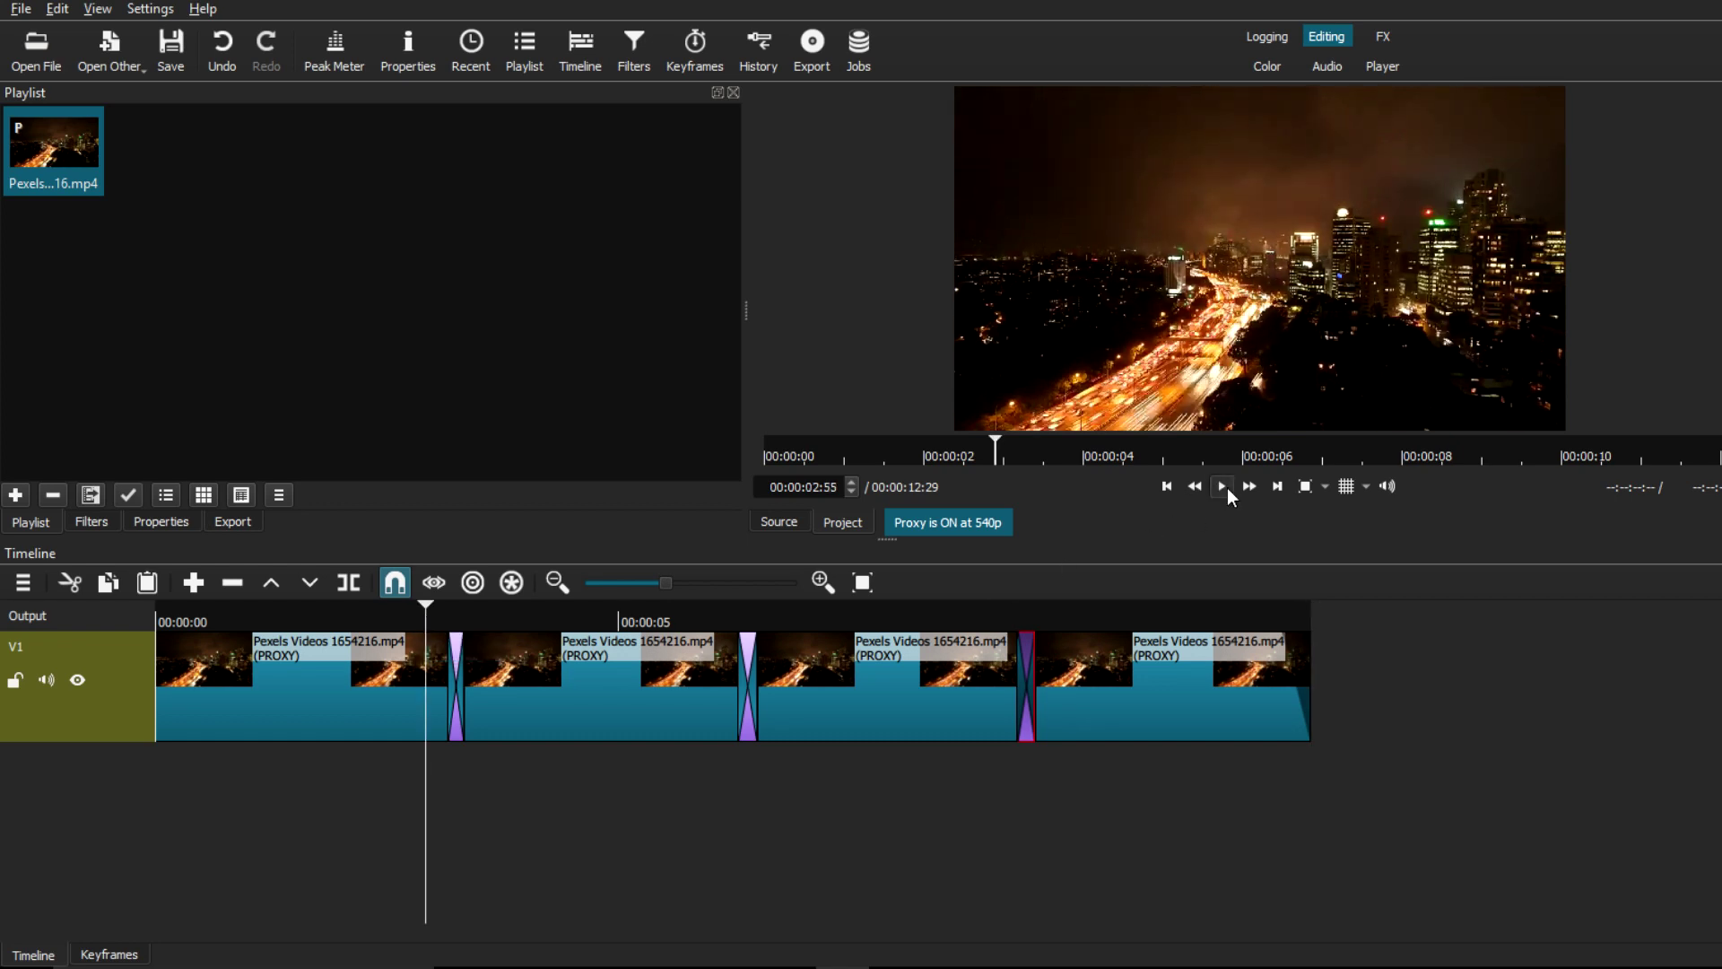
click(1226, 487)
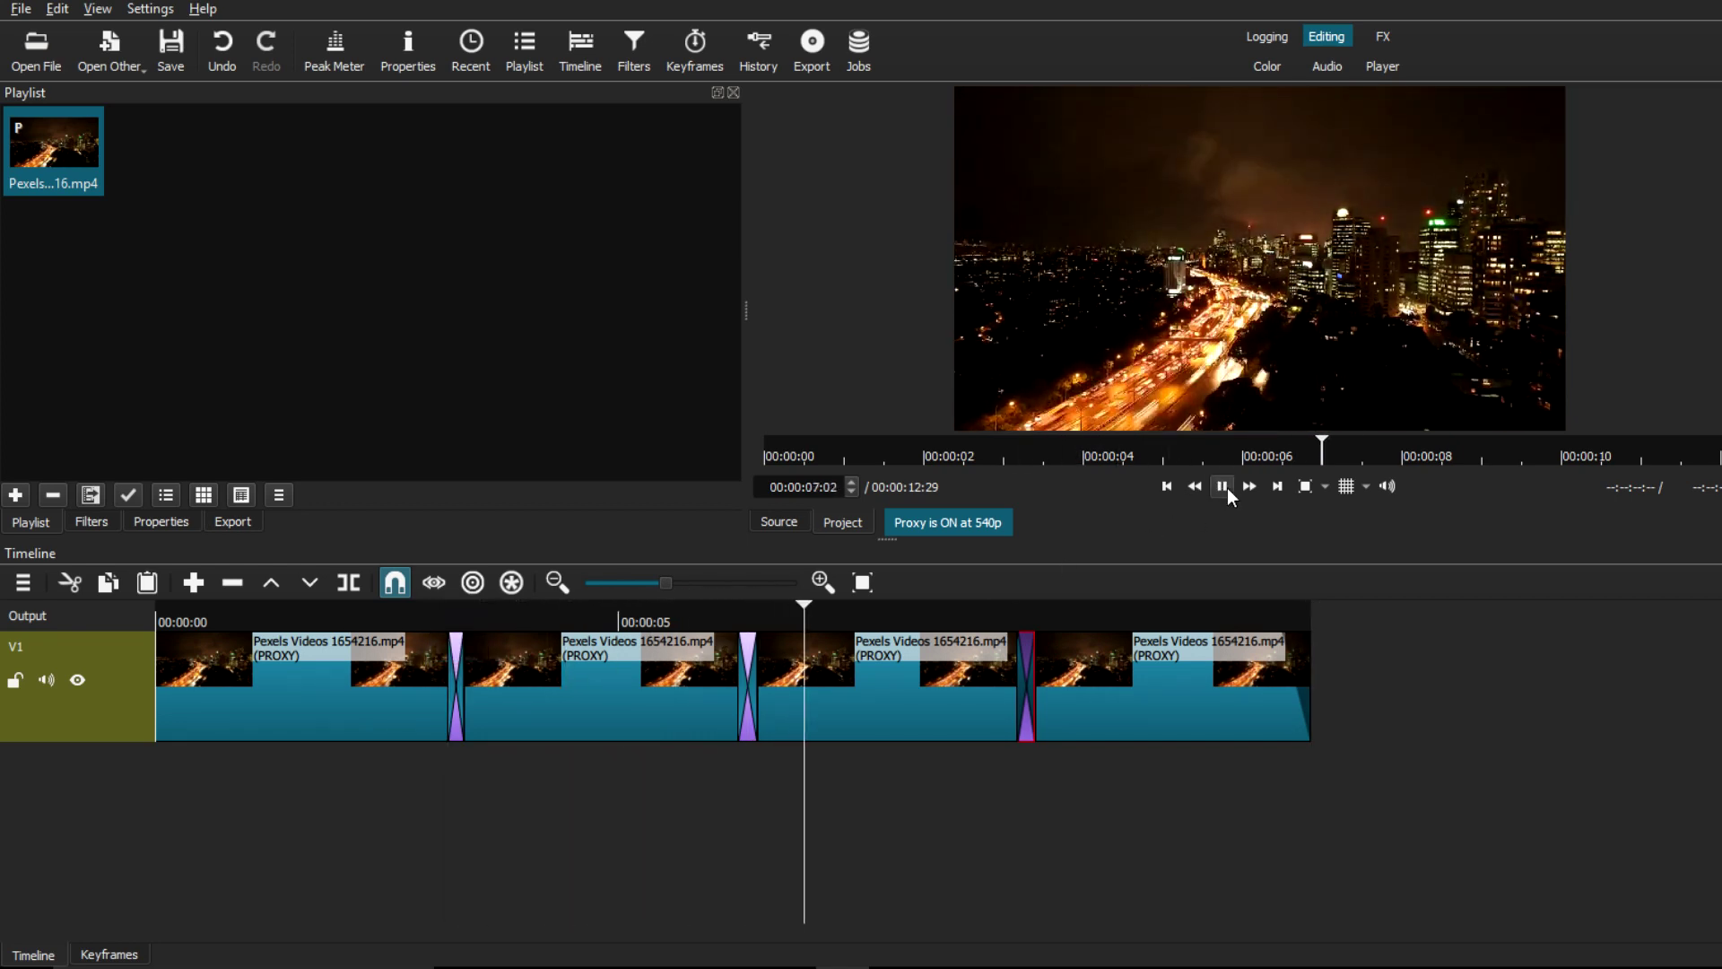
key(space)
click(1223, 487)
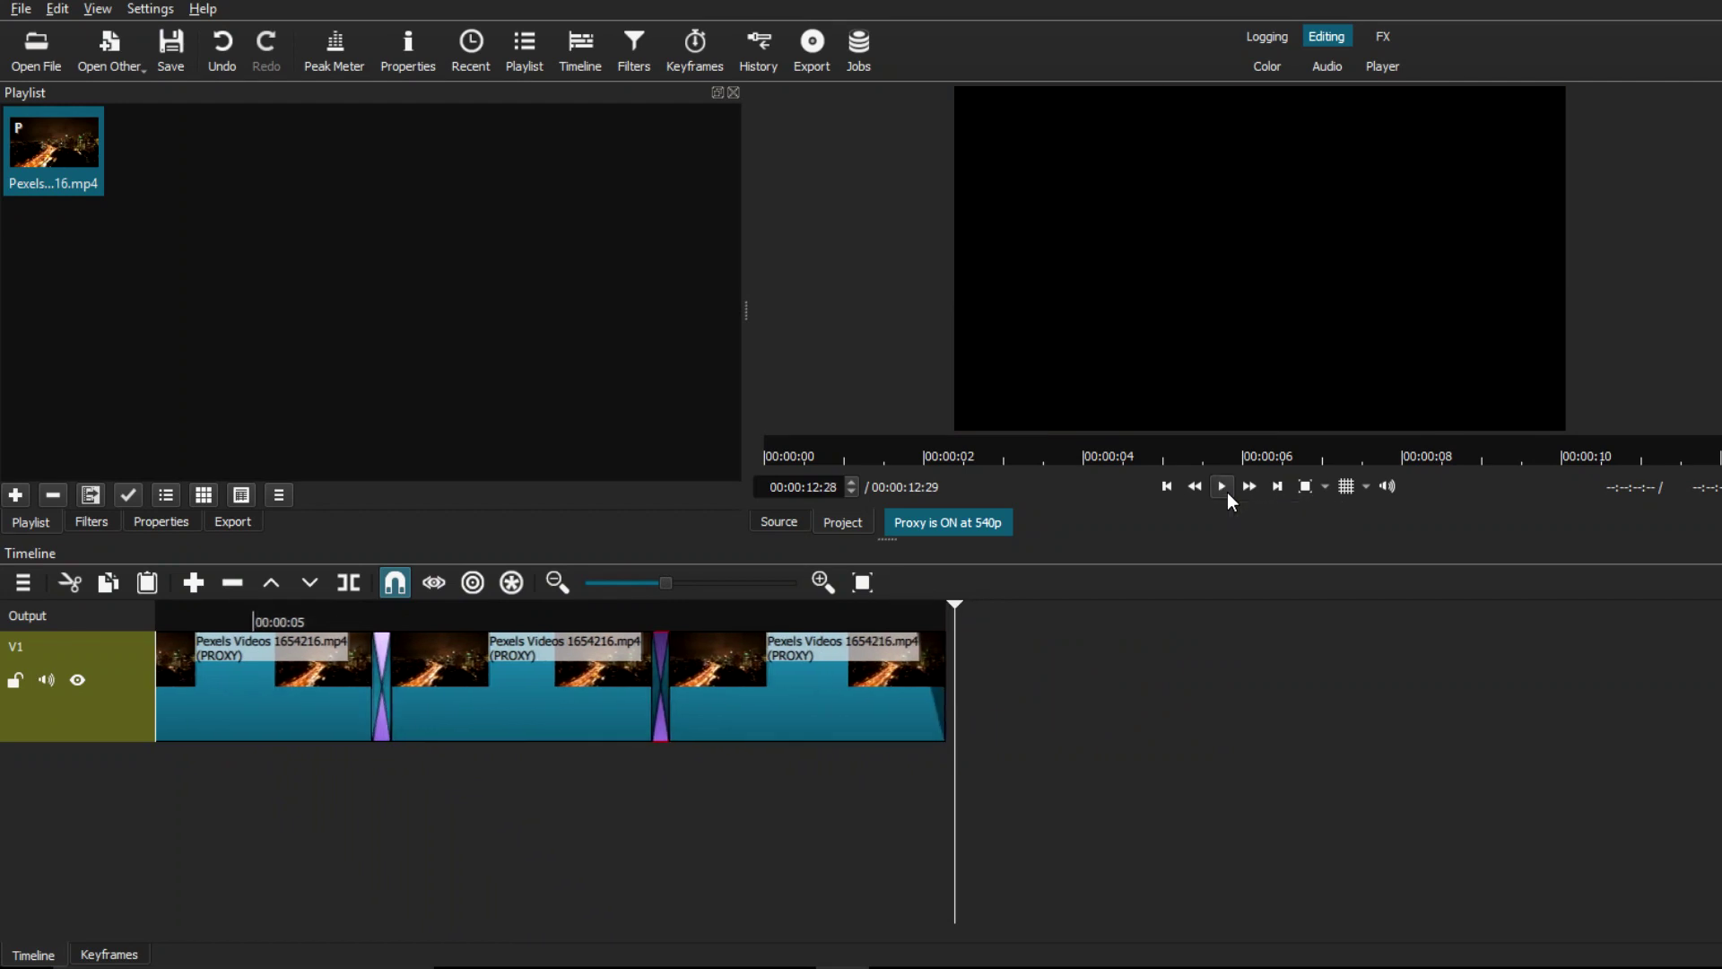
Step the playhead through the three dissolves, return to the start, and open track operations.
click(764, 441)
click(454, 610)
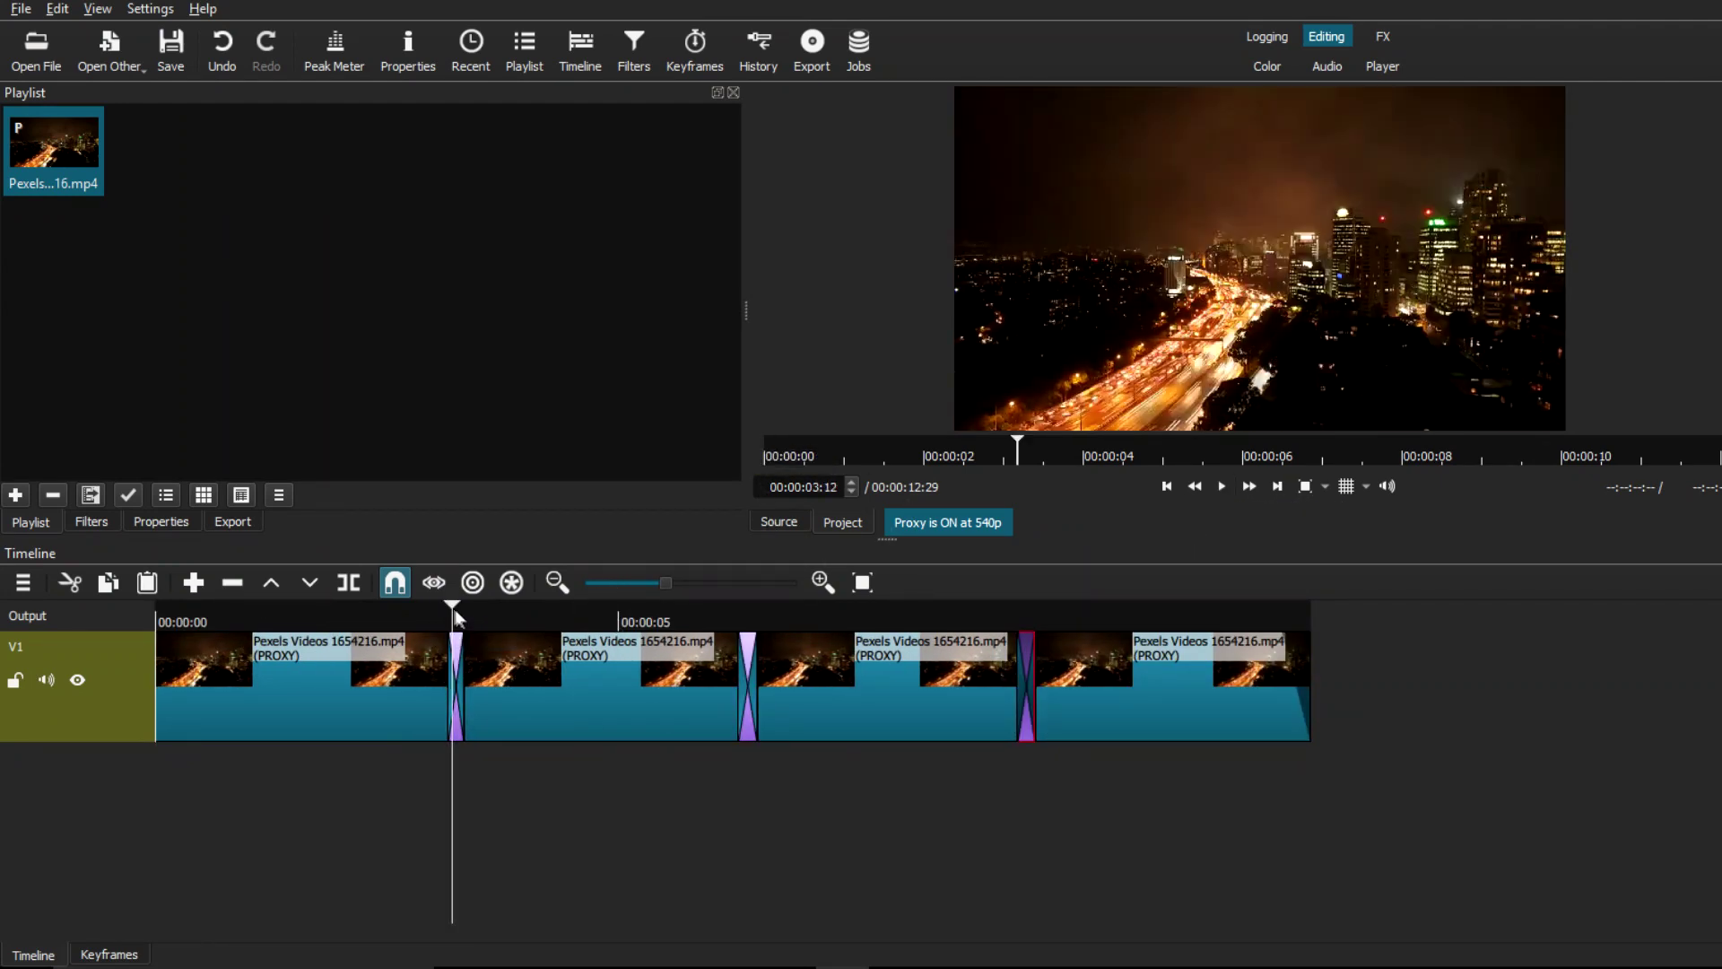
click(741, 612)
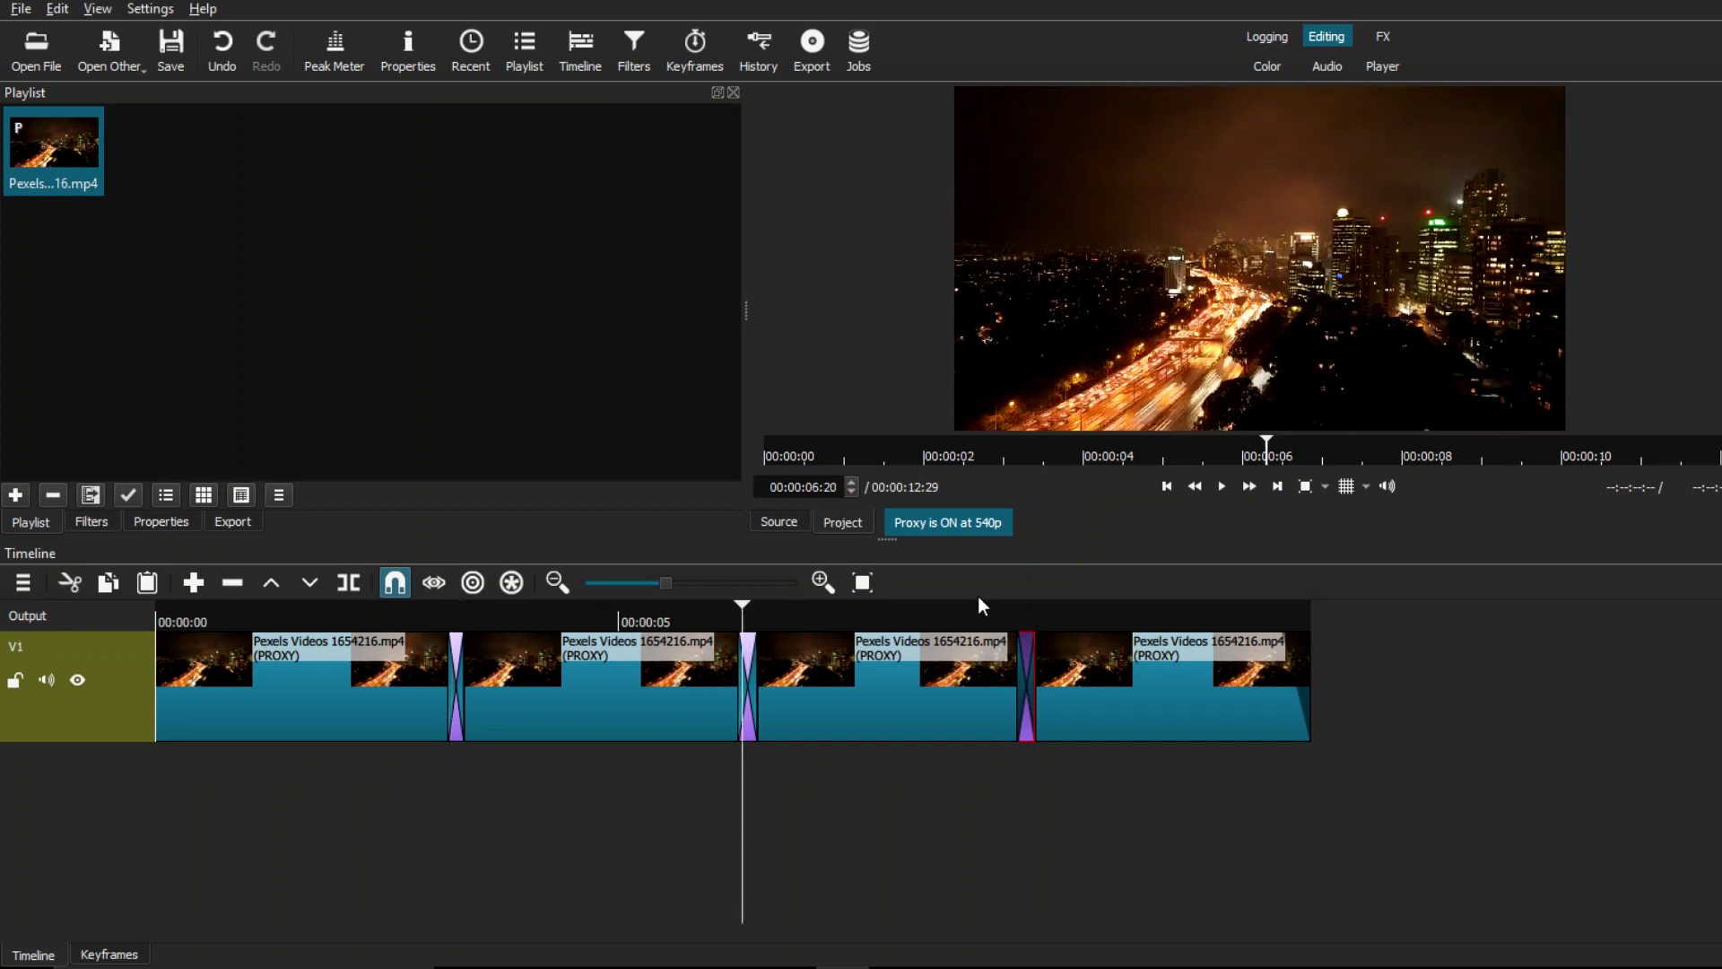
click(1027, 605)
click(384, 613)
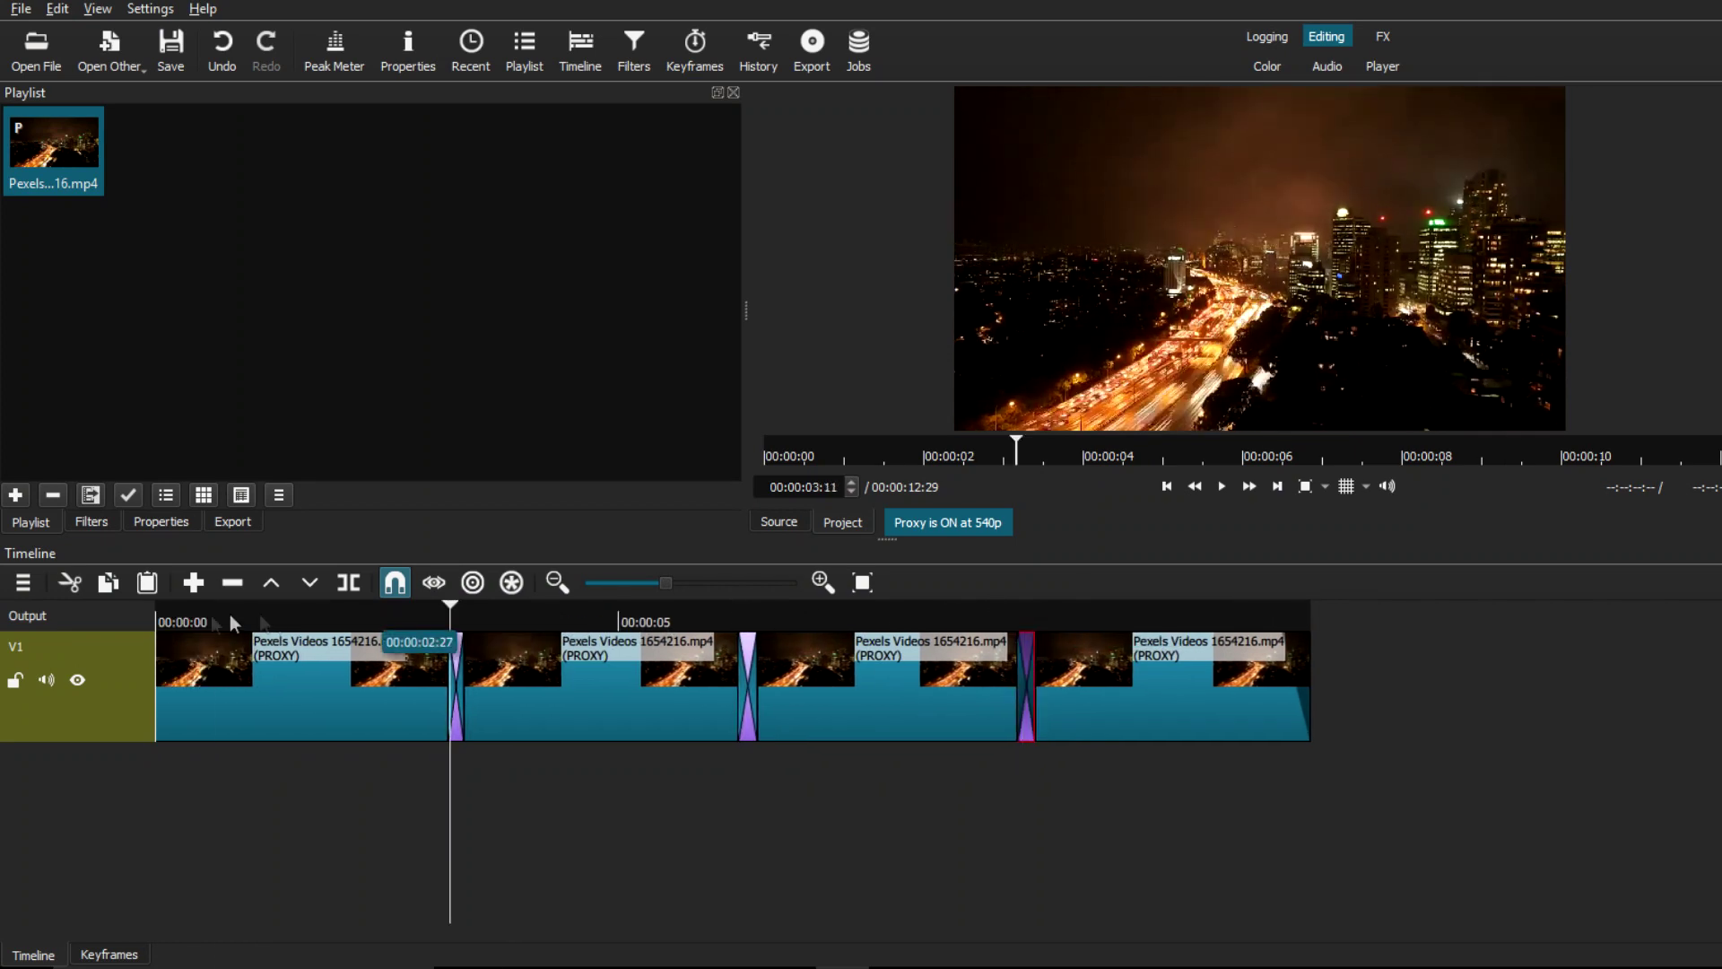
click(158, 613)
click(22, 582)
mouse_move(50, 603)
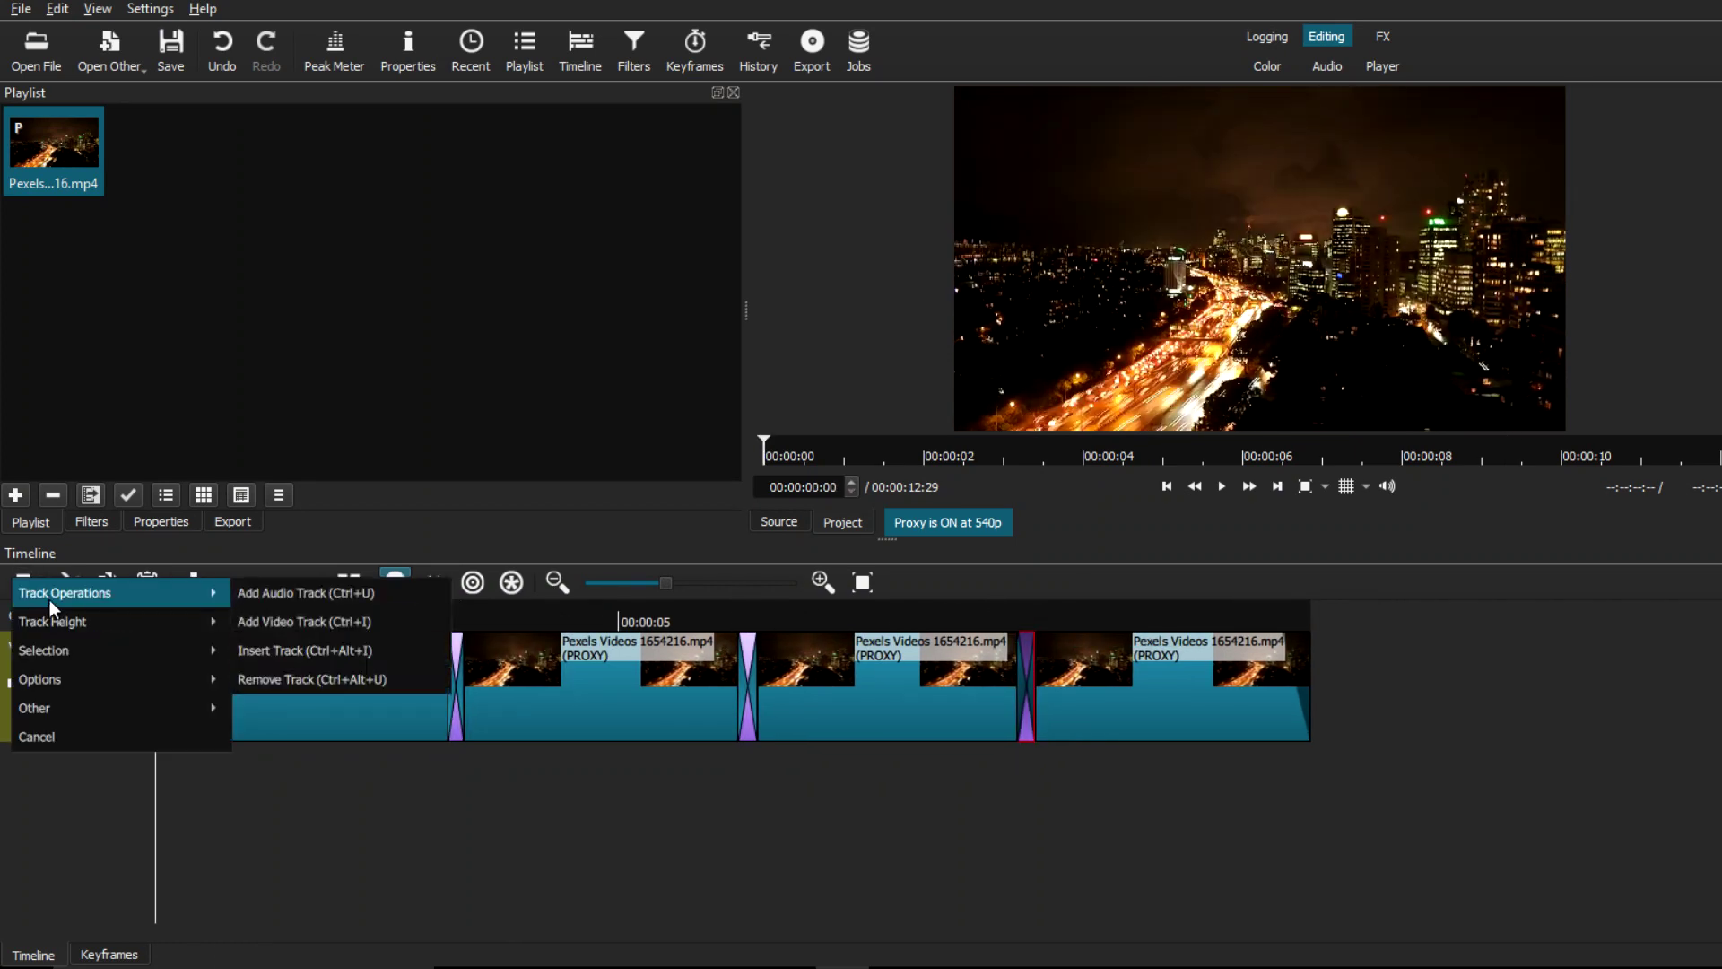
Add audio track A1, then choose the Default export preset and reveal its advanced settings.
click(316, 600)
click(134, 788)
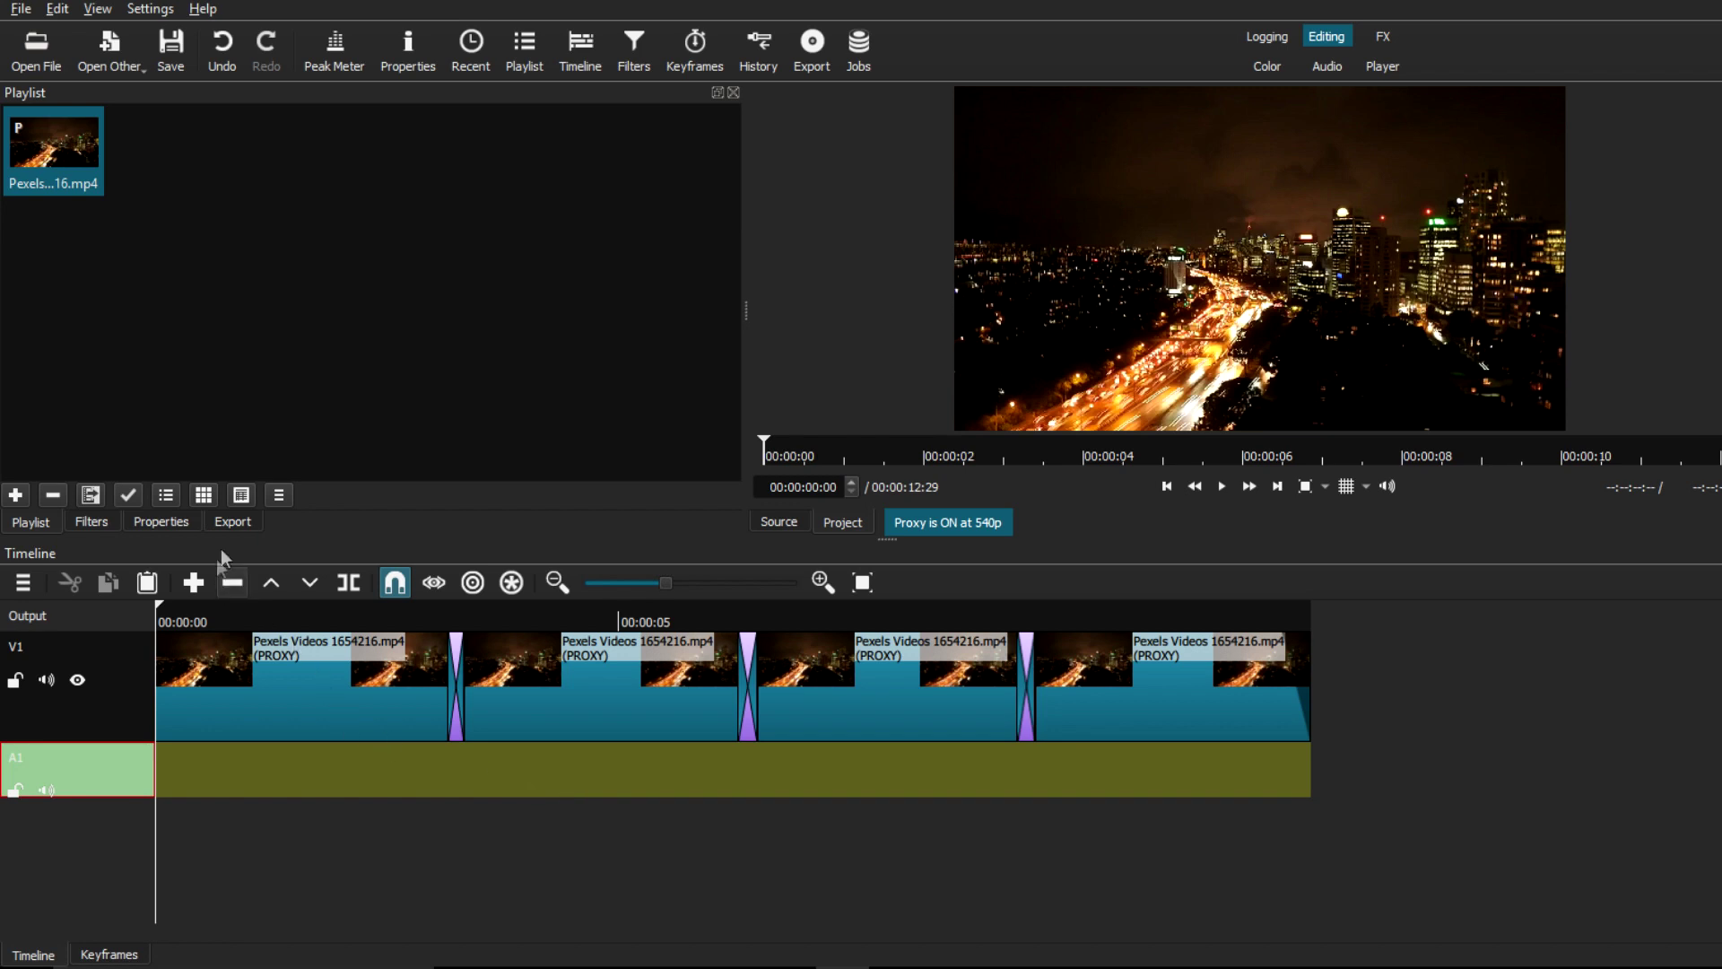
click(233, 522)
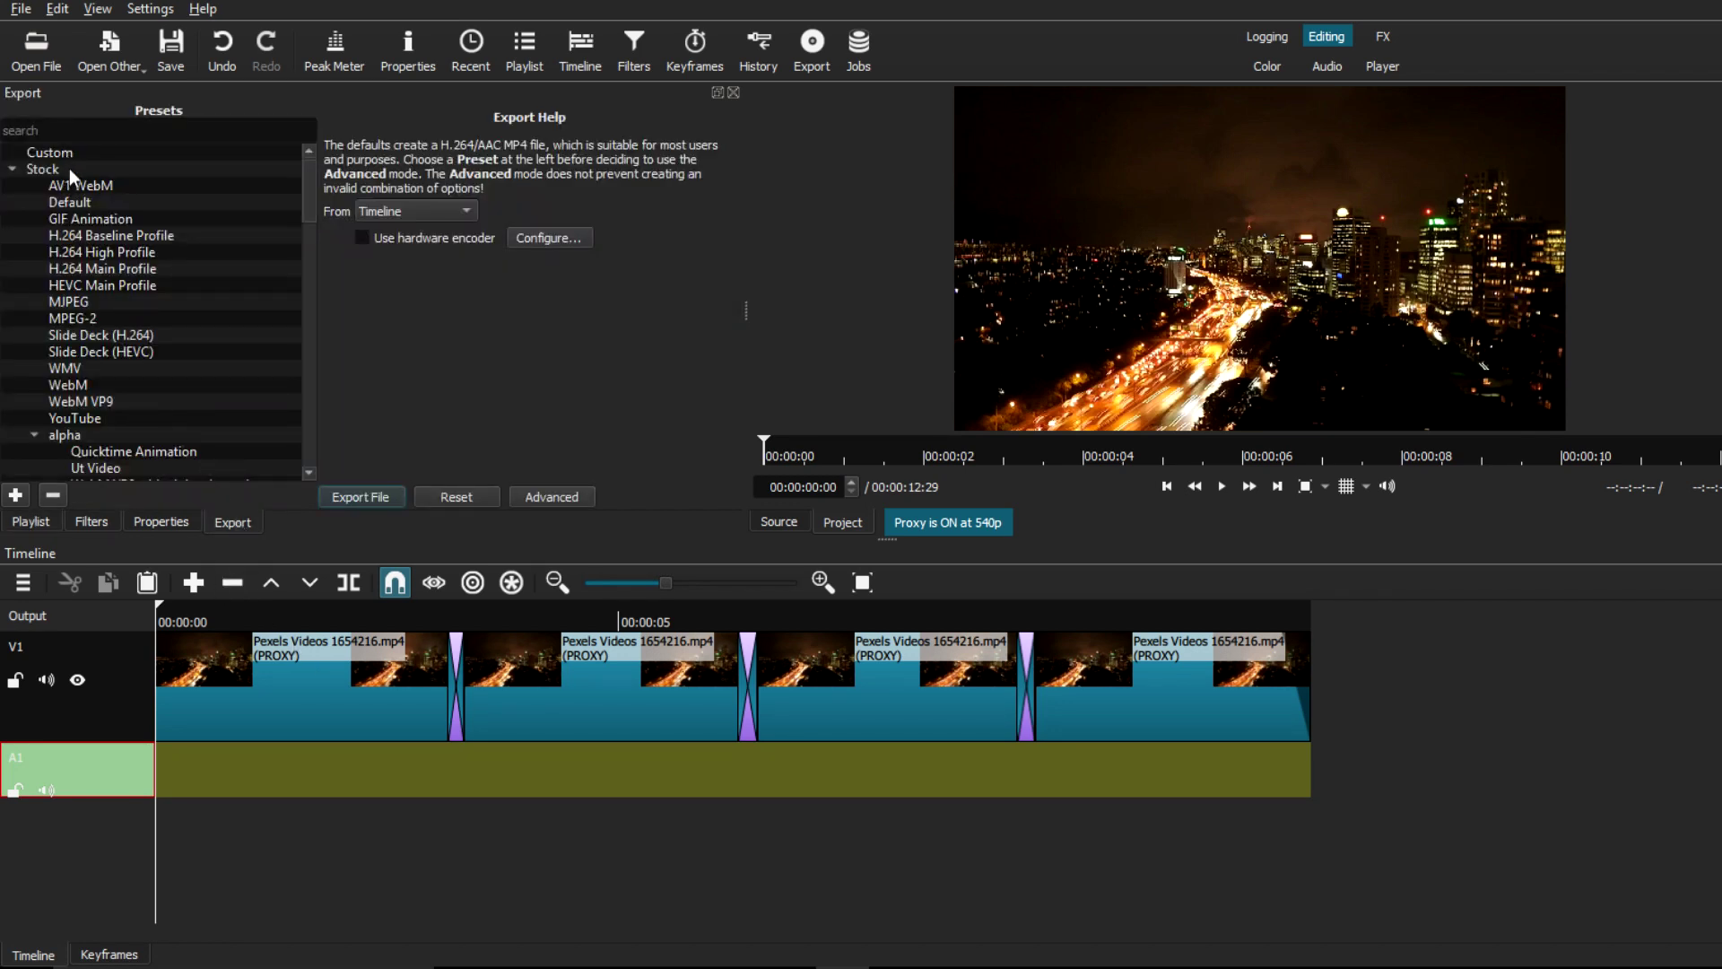
click(78, 205)
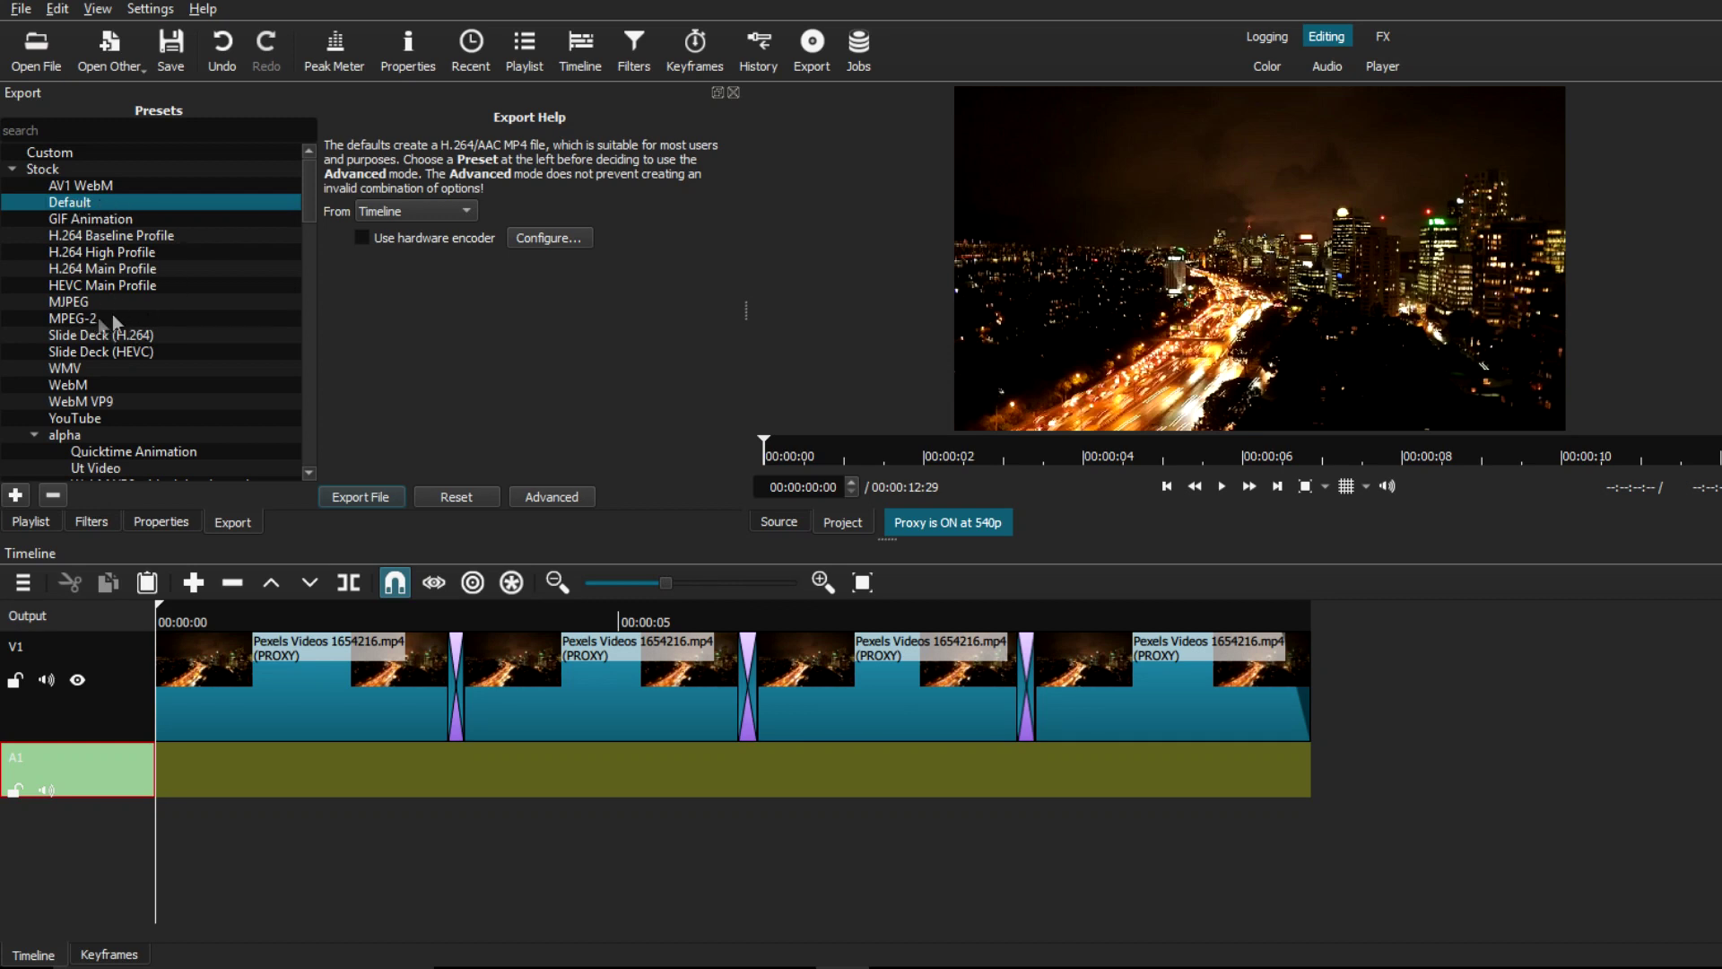
click(576, 495)
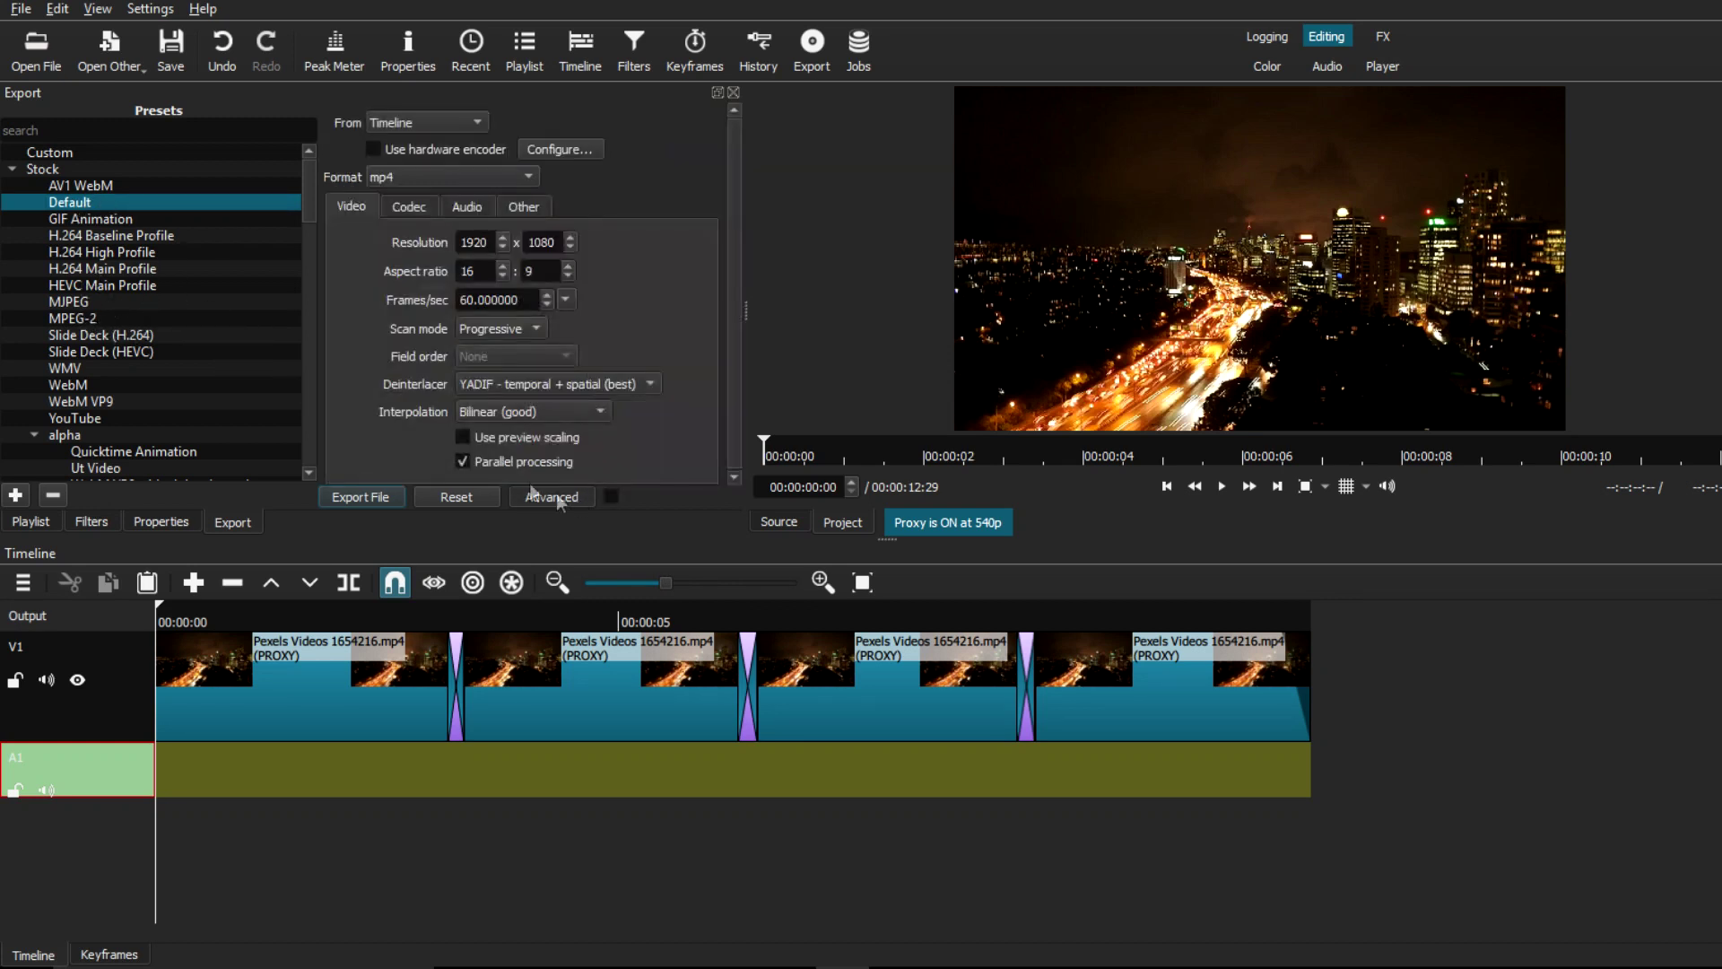
click(30, 522)
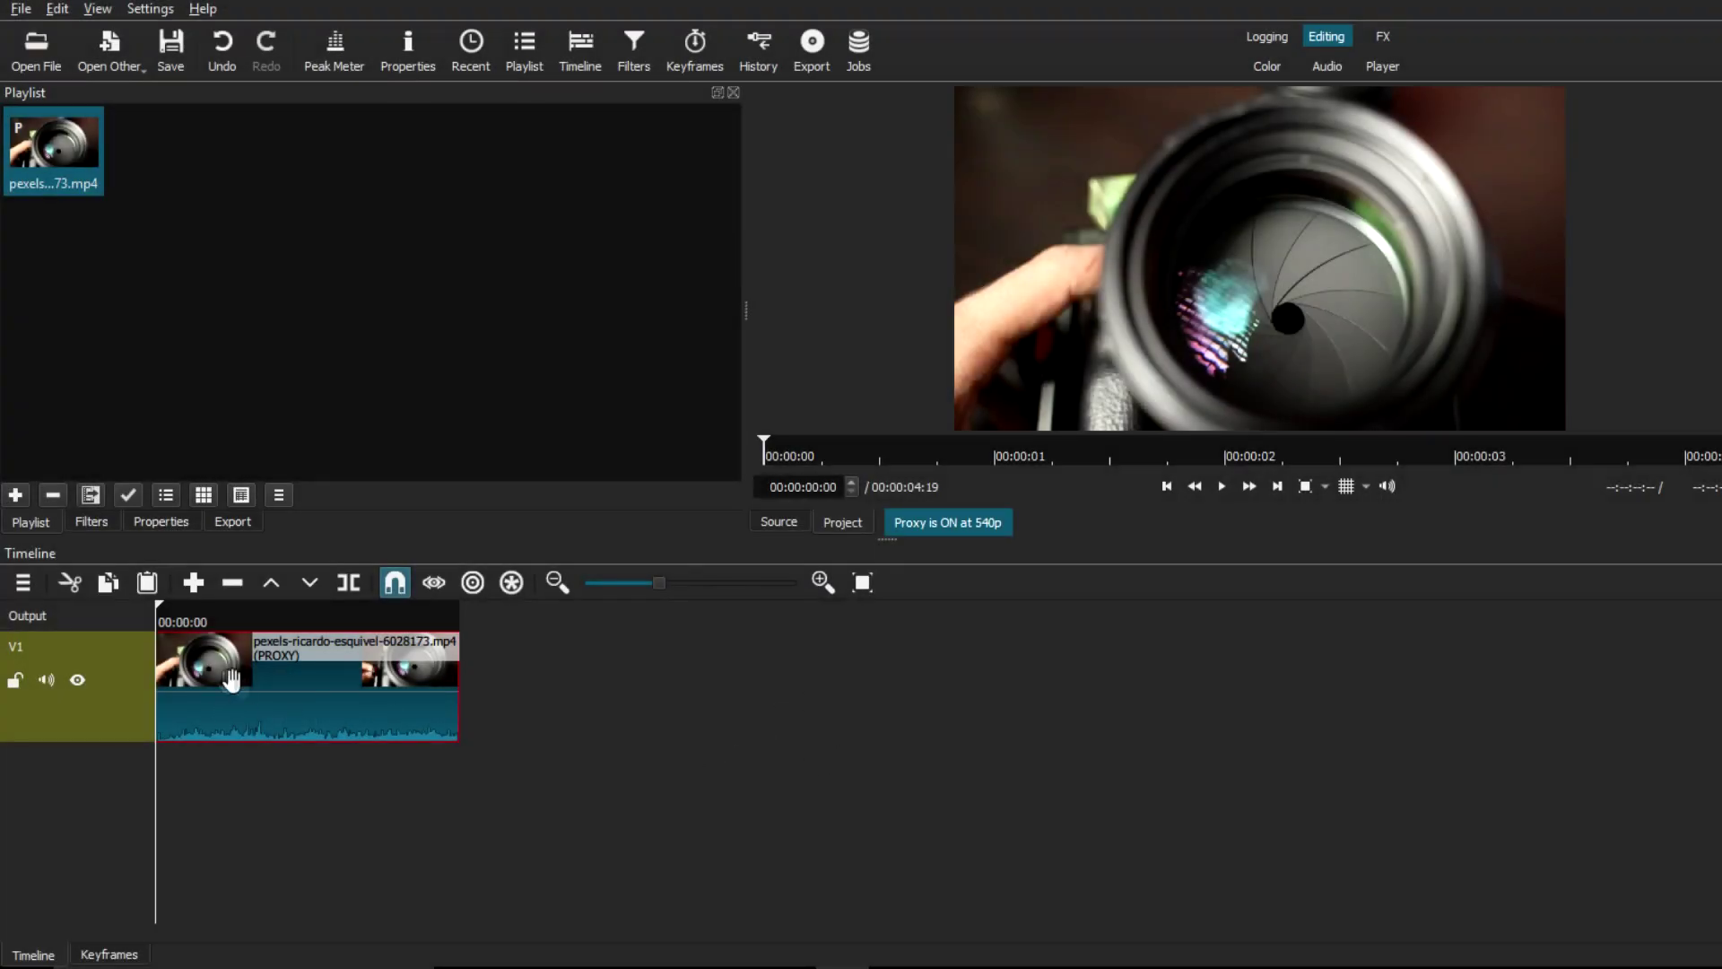
click(1226, 485)
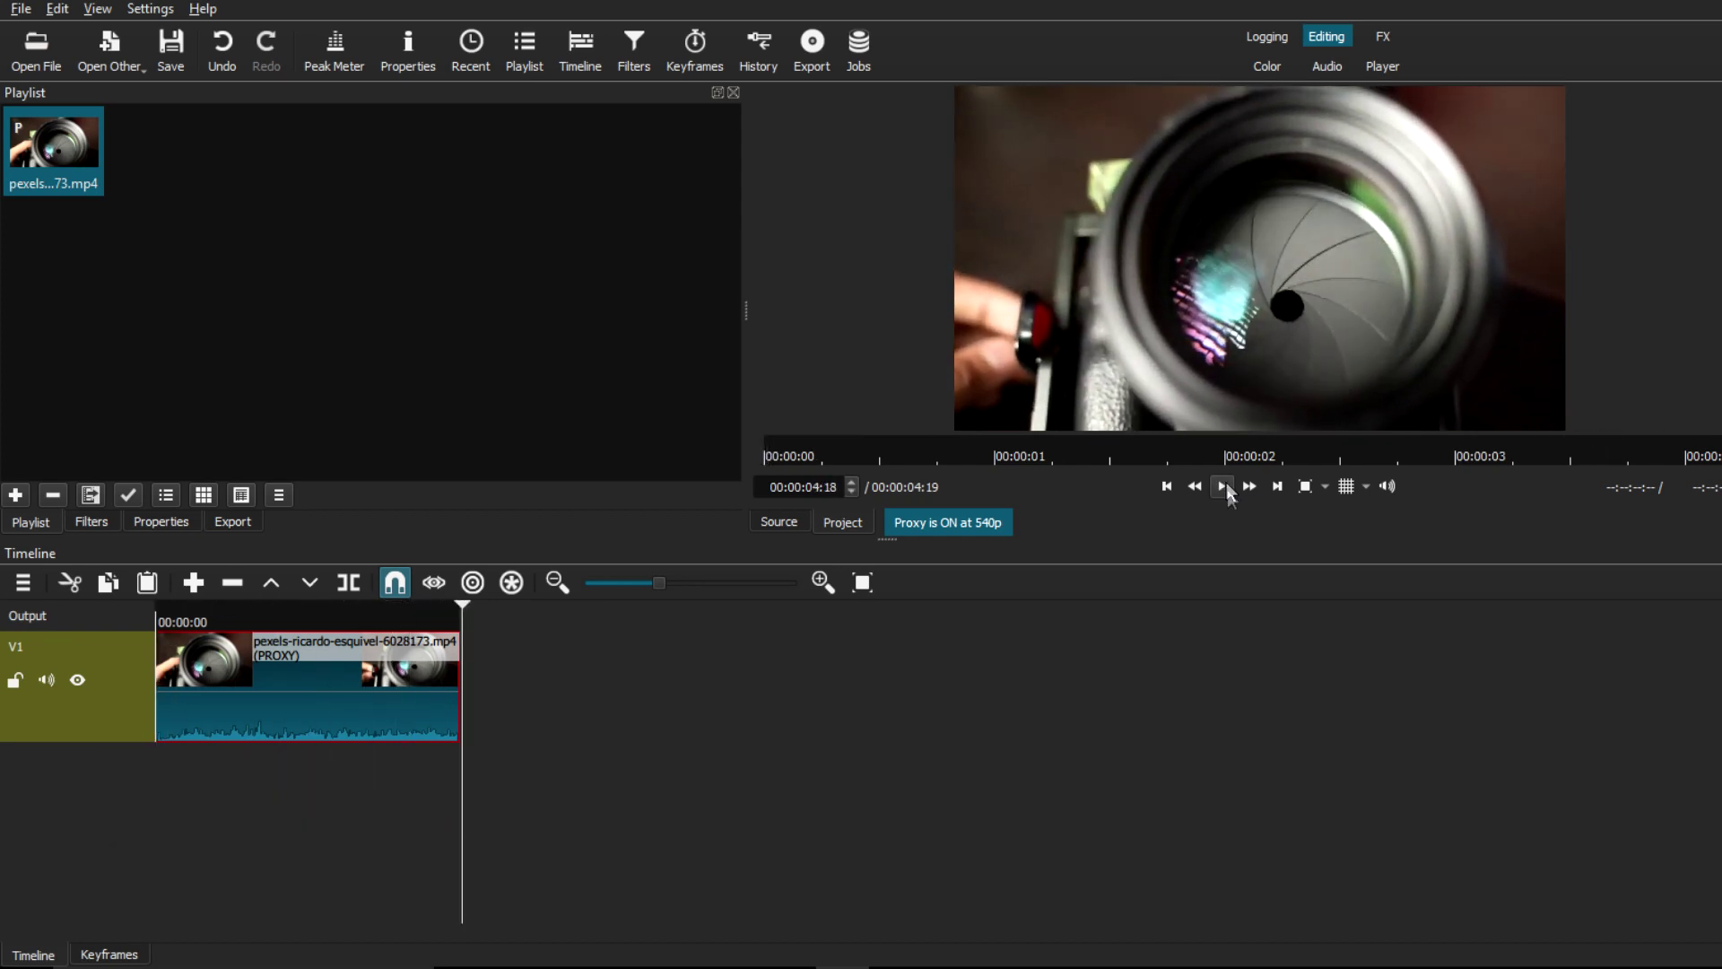
click(1167, 486)
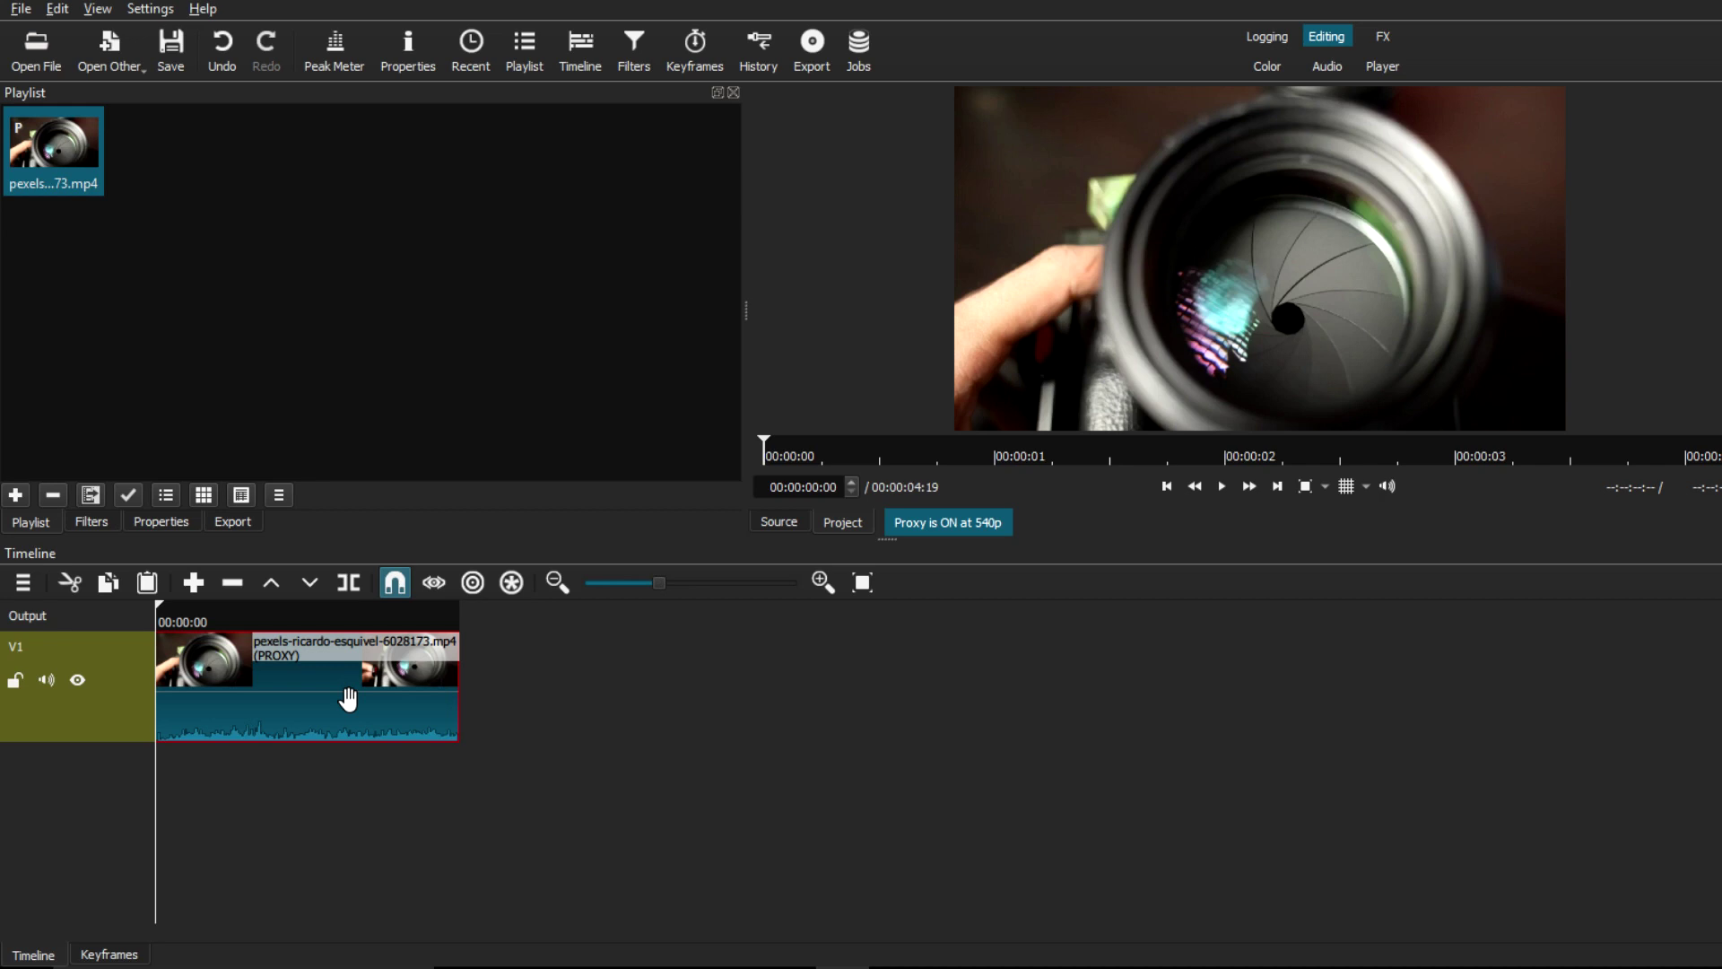
right_click(286, 679)
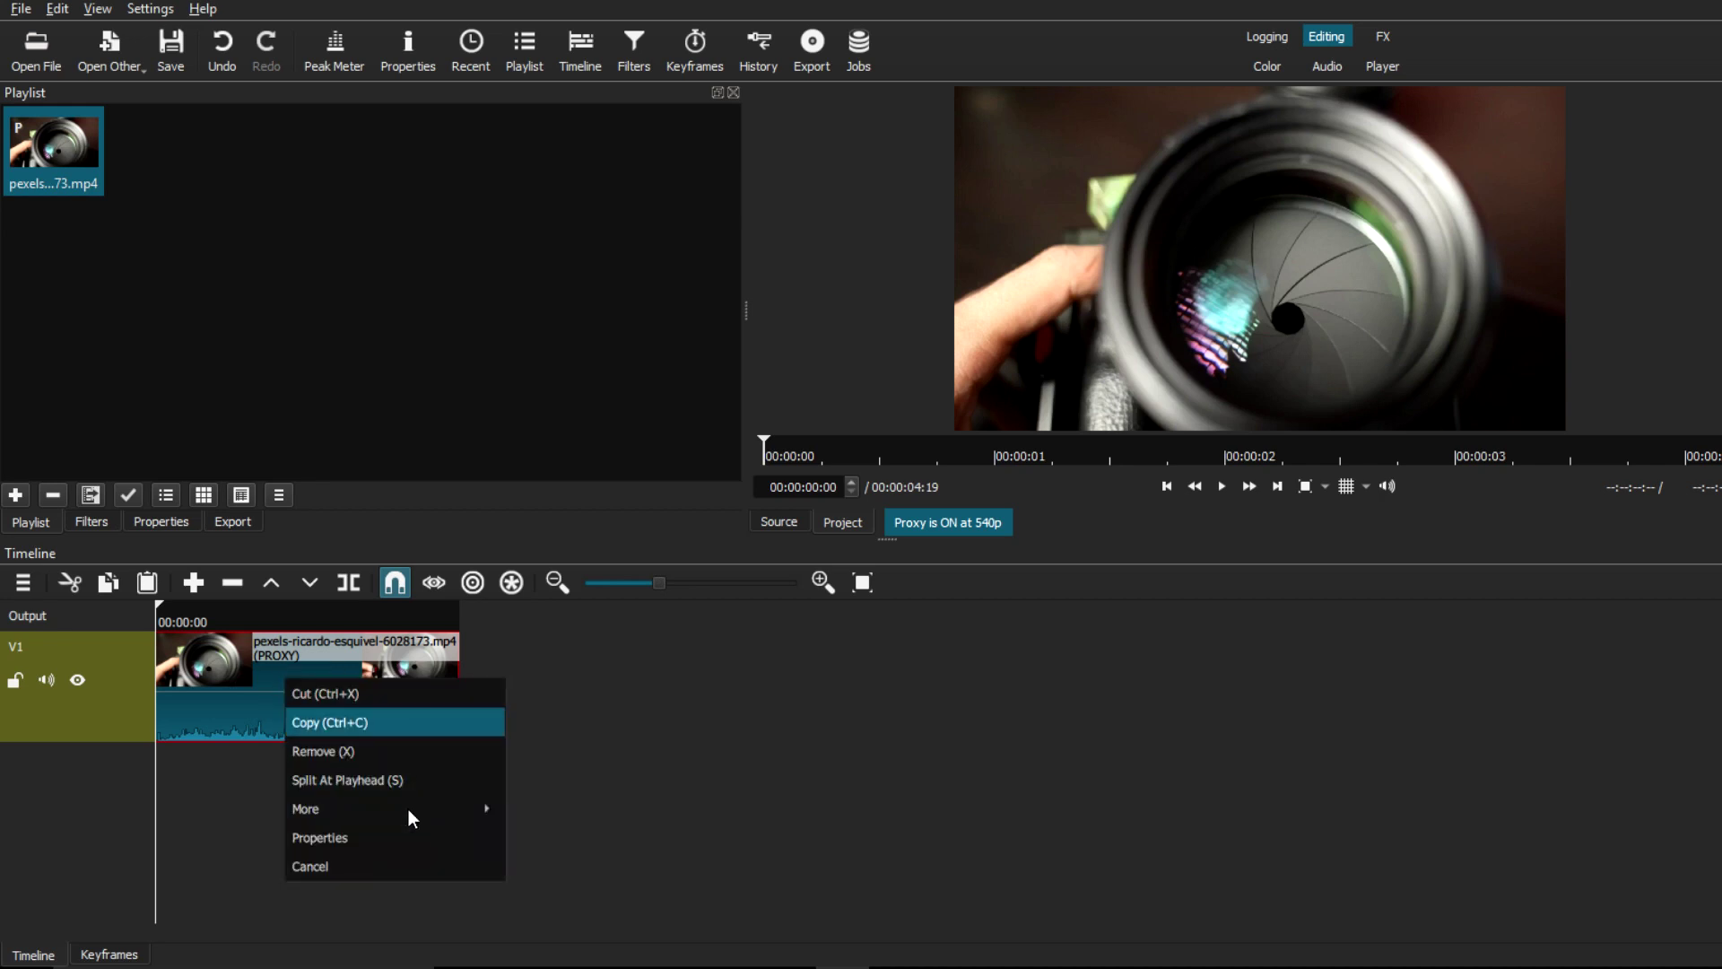
Detach the lens clip's audio and remove the detached audio clip.
mouse_move(408, 810)
click(561, 865)
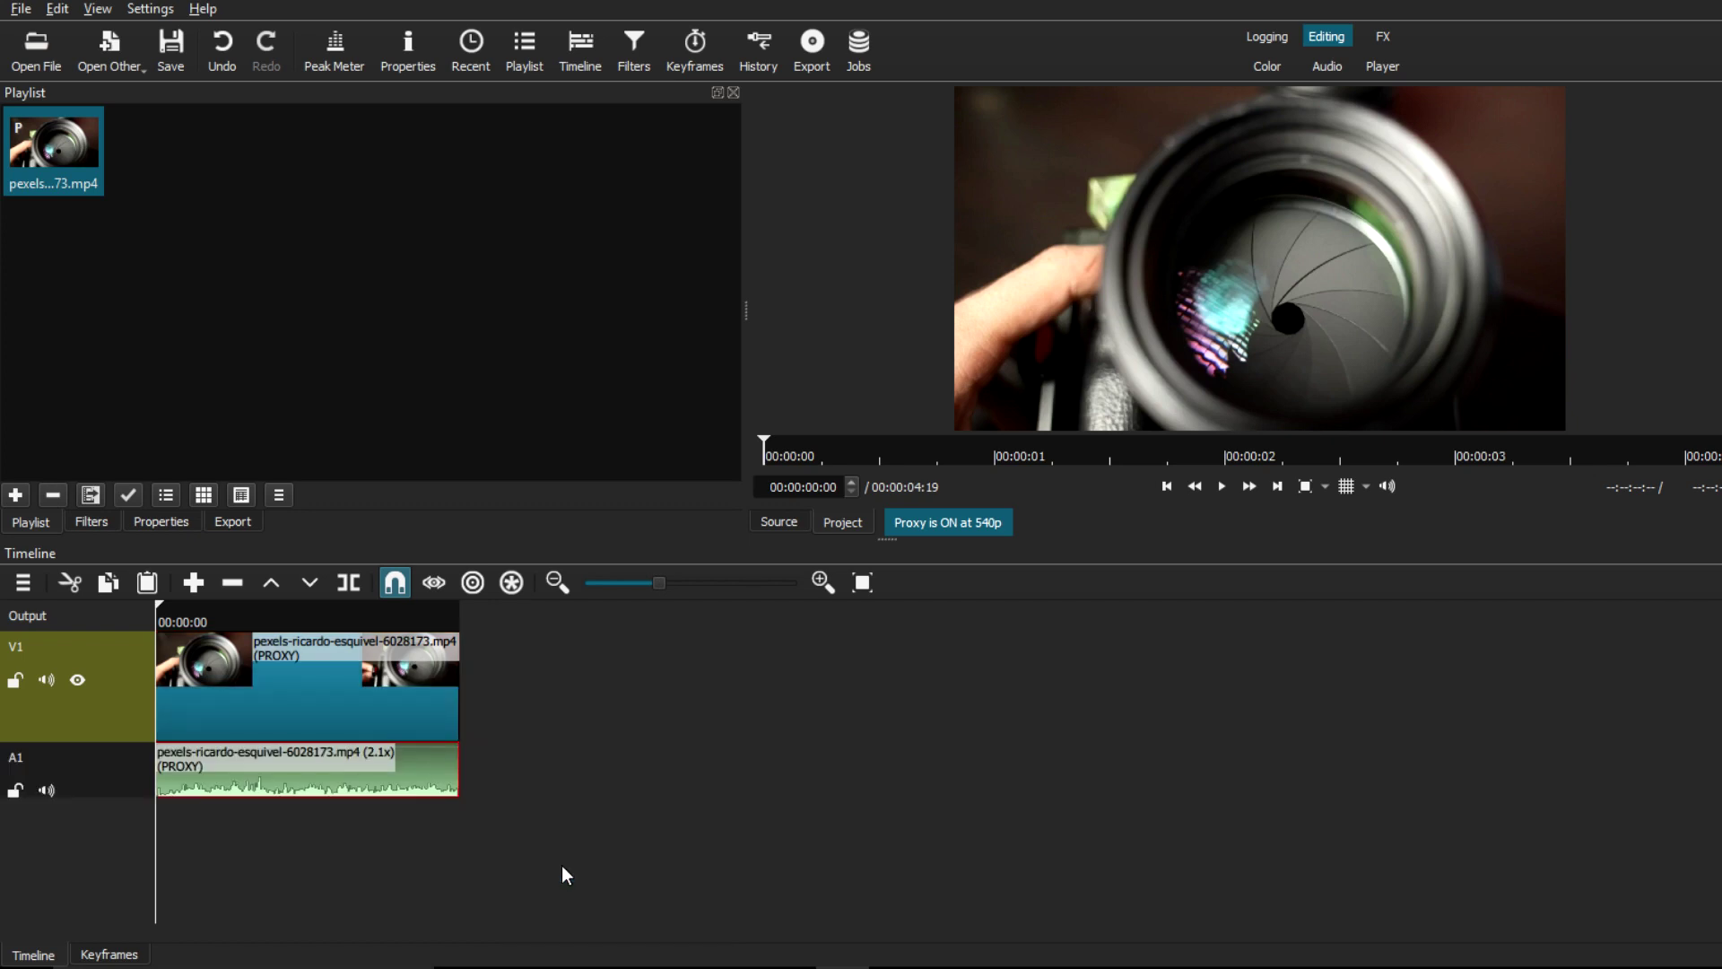
click(266, 771)
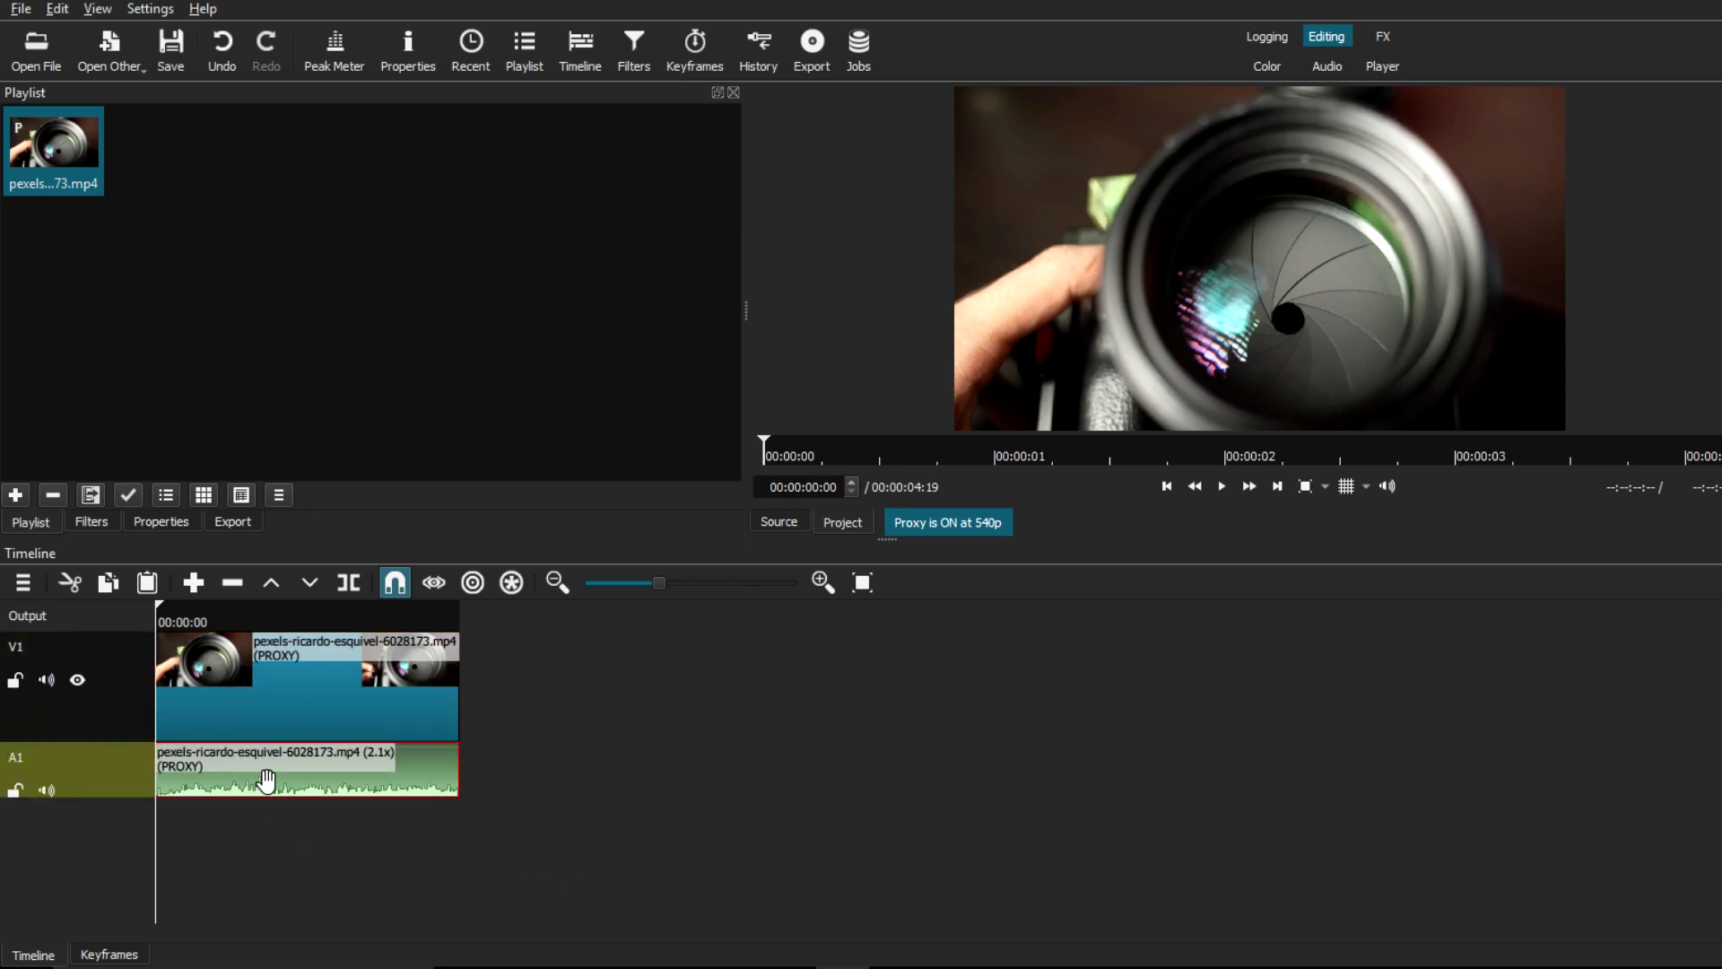
right_click(266, 772)
click(287, 812)
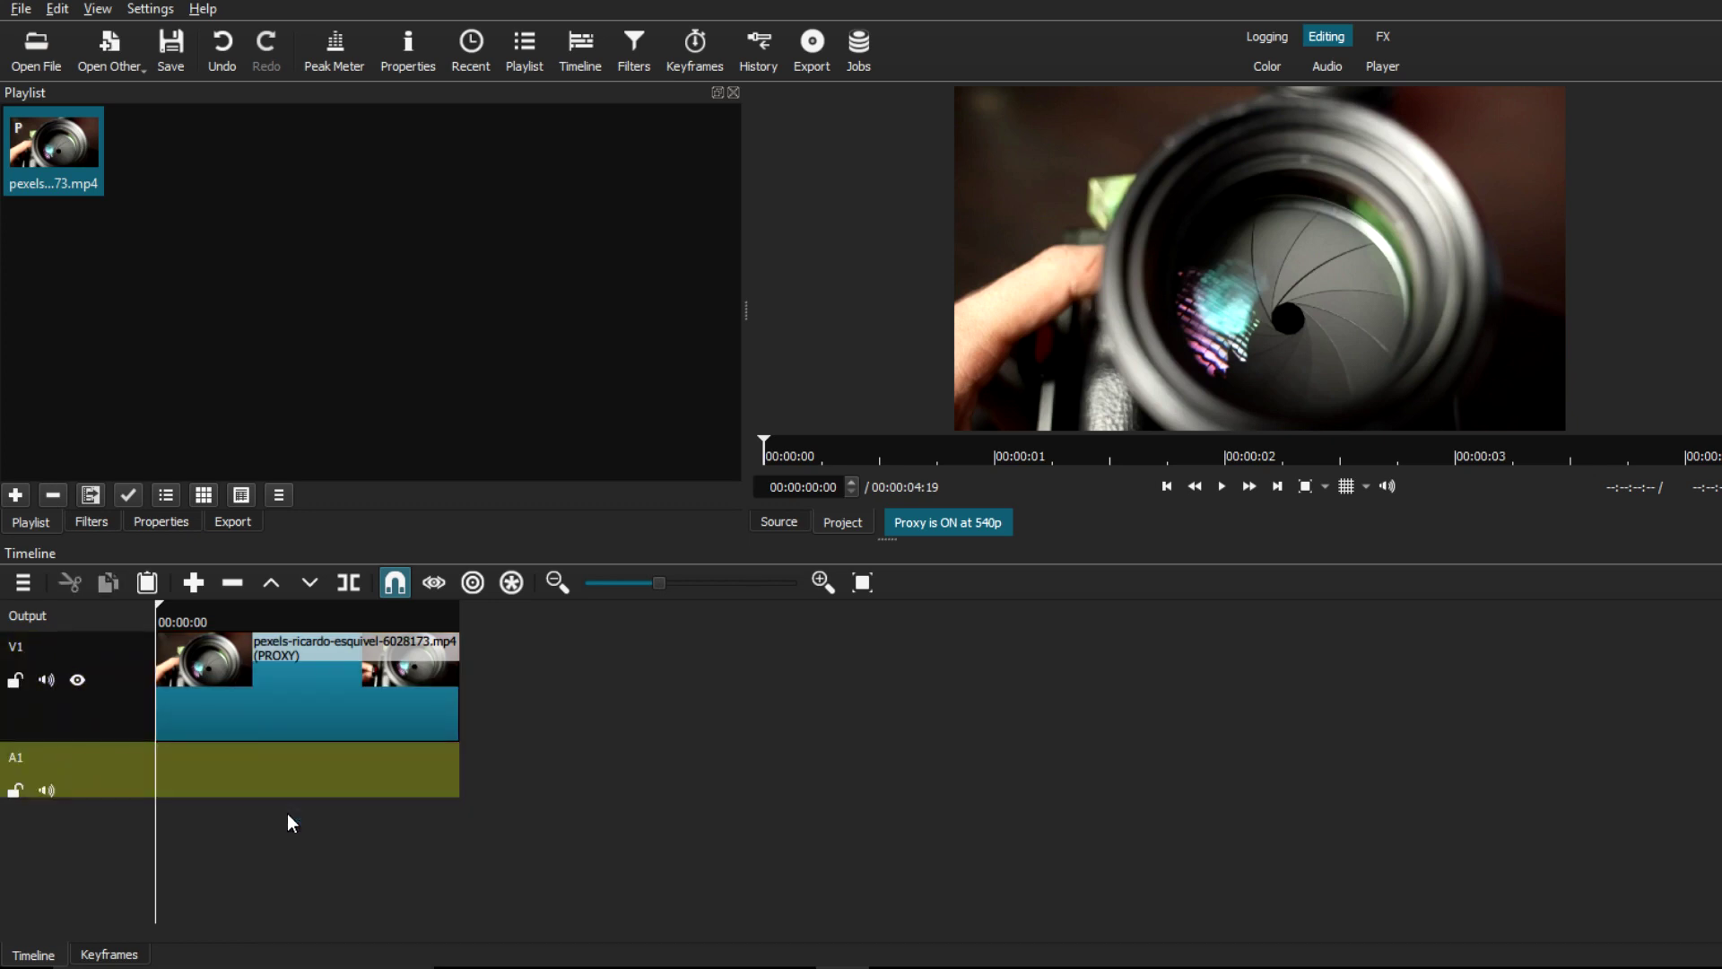
Remove the empty A1 audio track and reselect the lens clip.
right_click(125, 778)
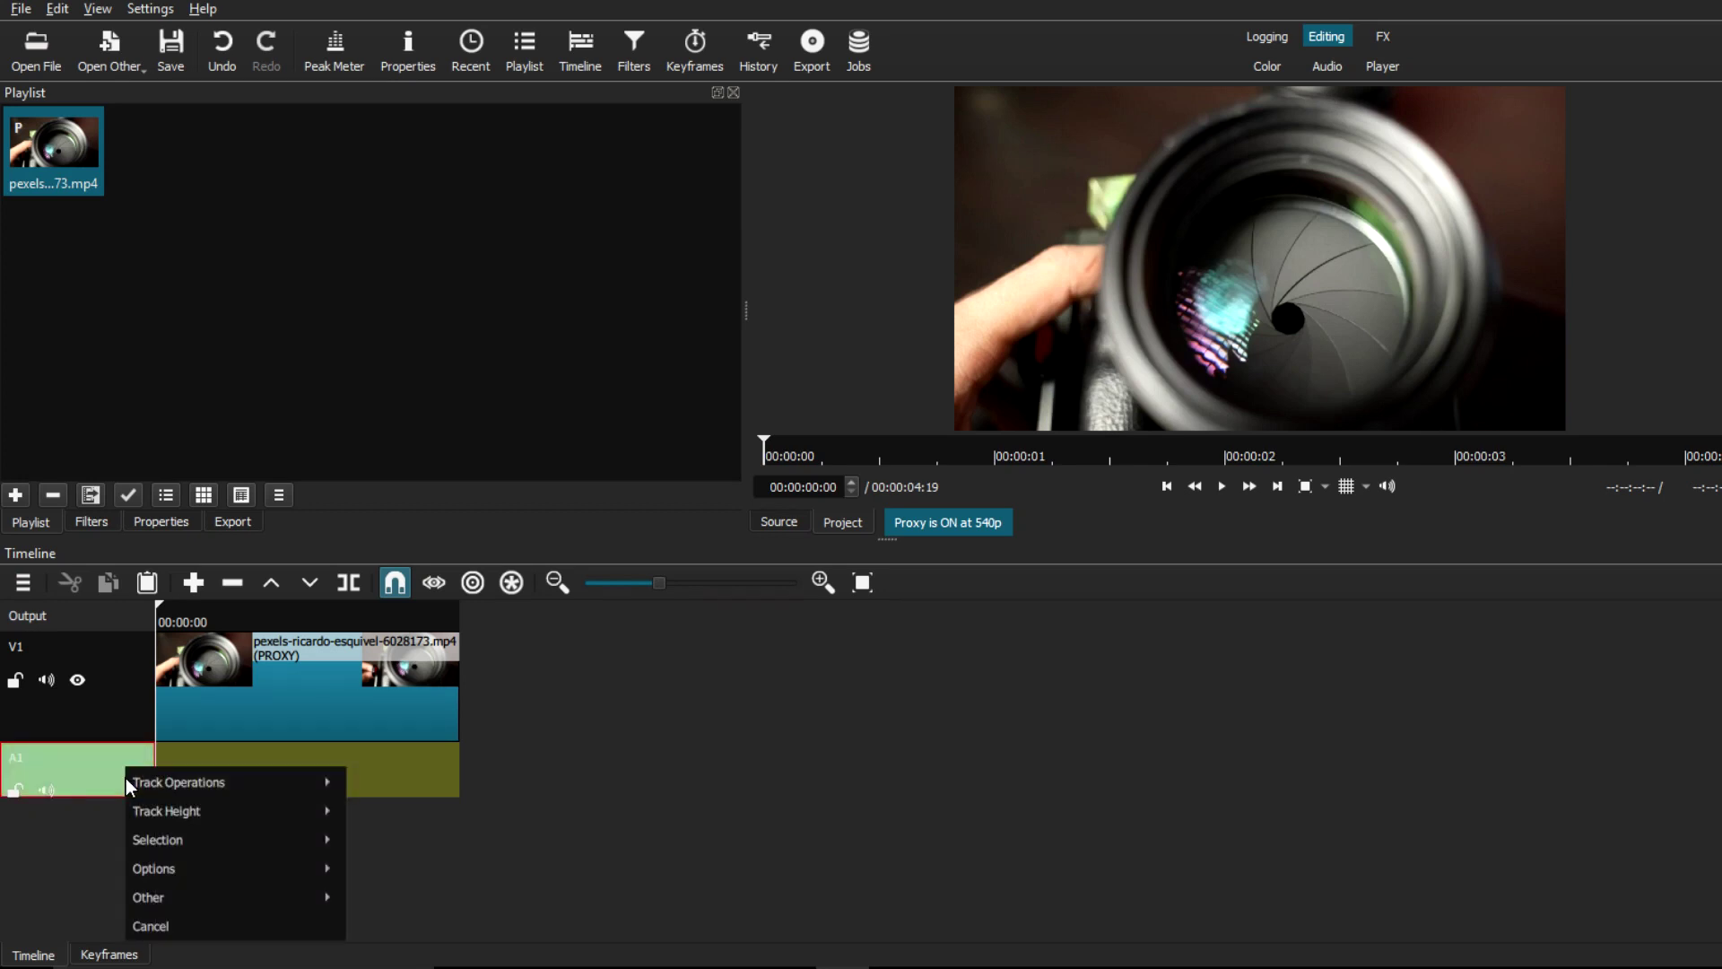
mouse_move(158, 779)
click(411, 868)
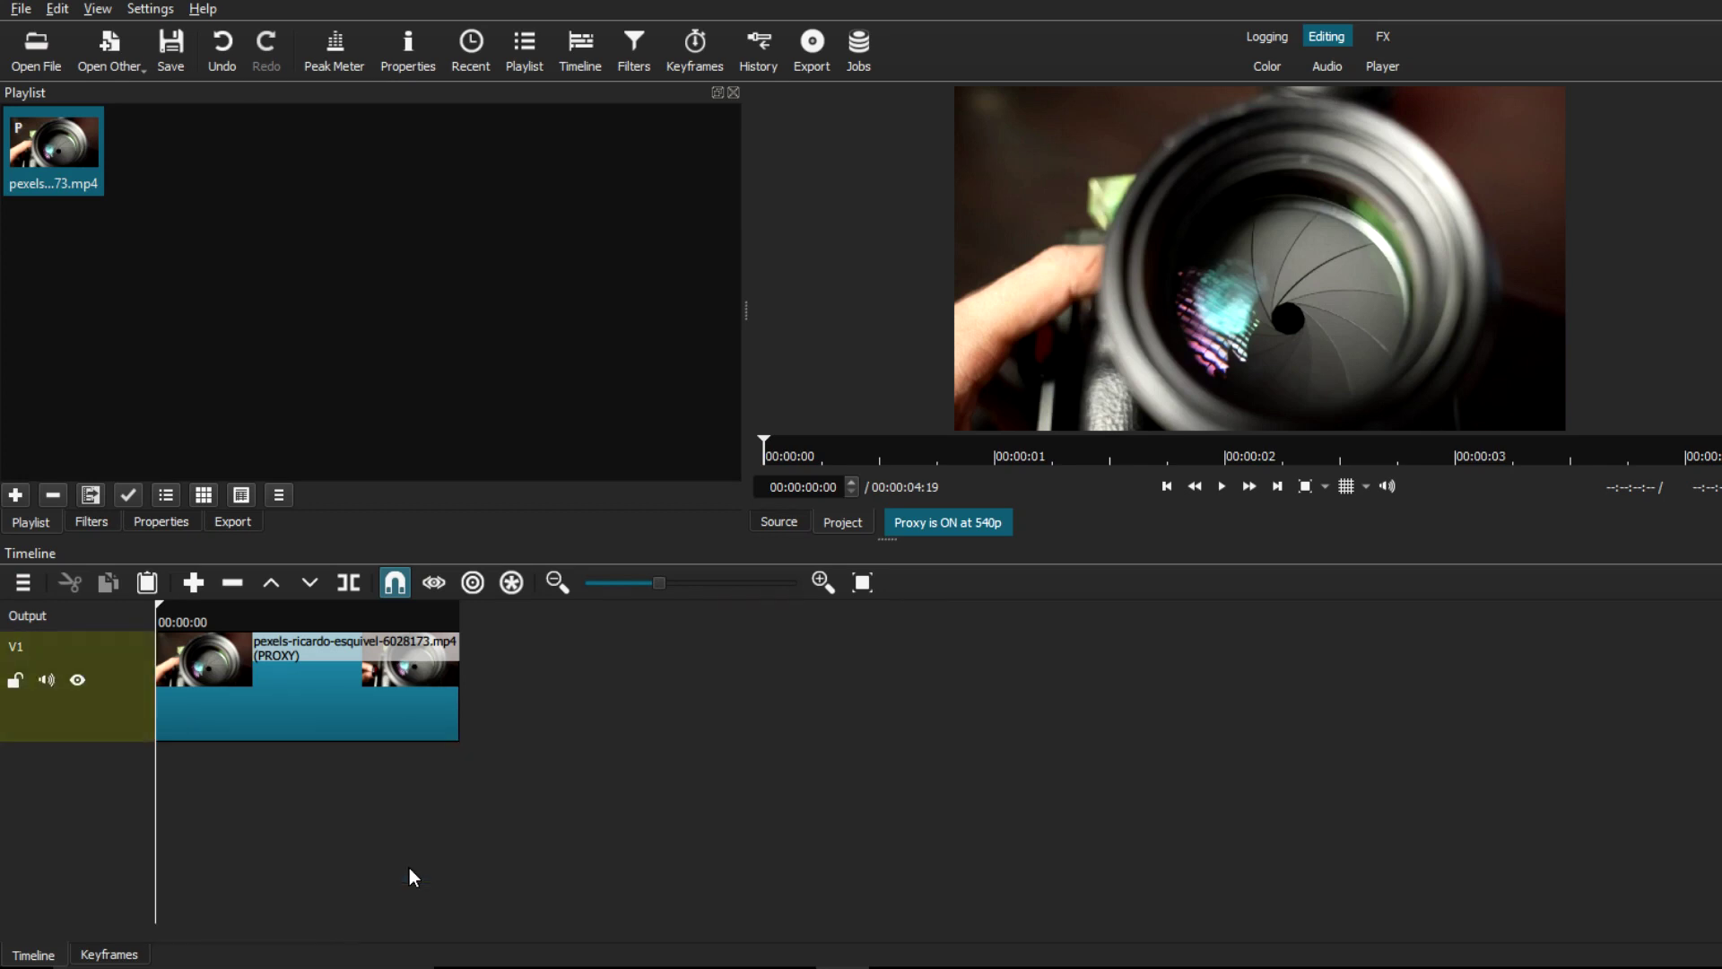
click(318, 698)
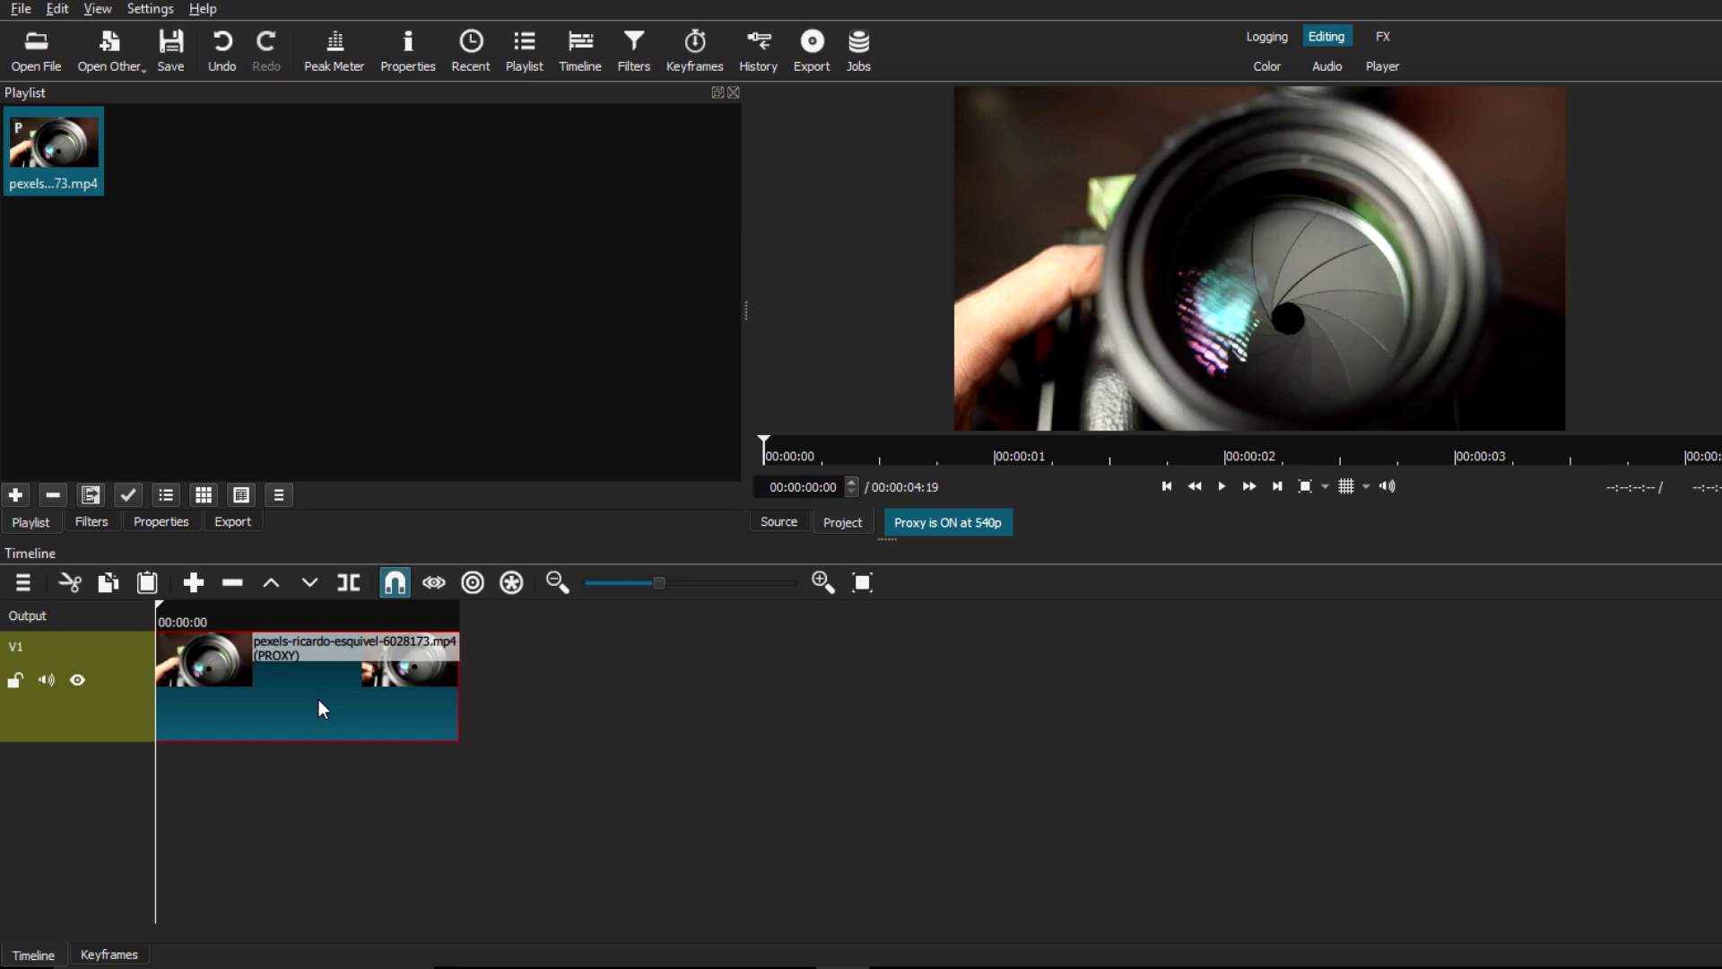
Pick the GIF Animation export preset and review its Codec, Audio, Other and Video tabs.
click(231, 523)
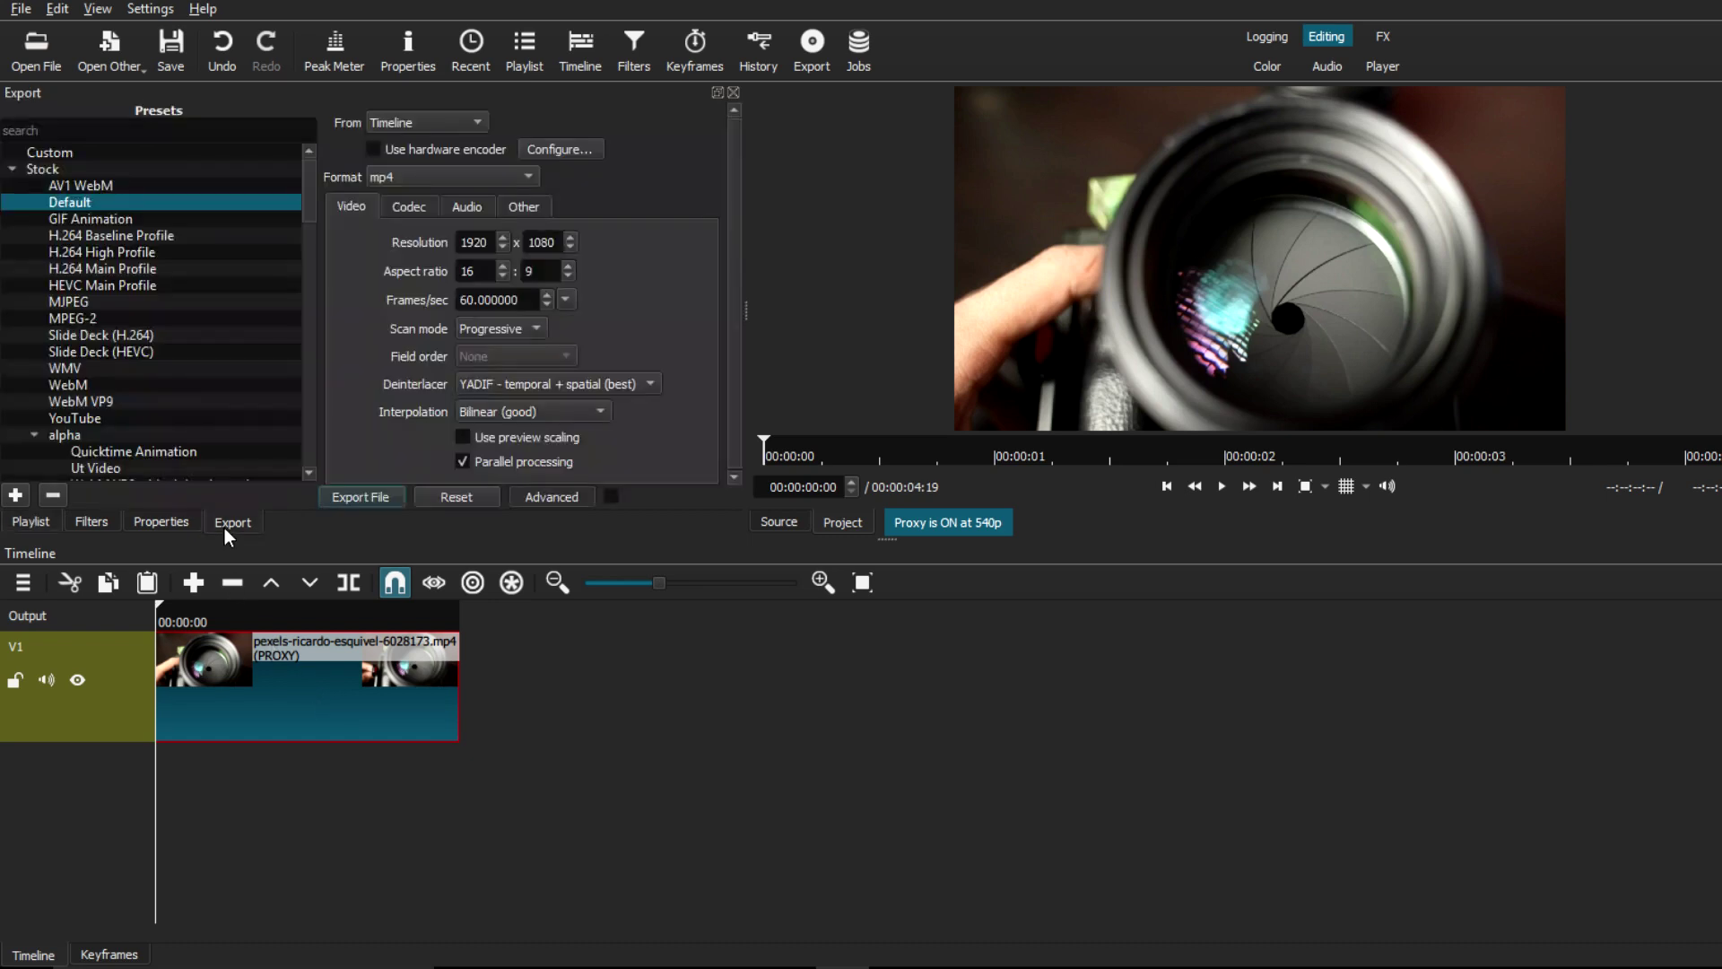
click(86, 222)
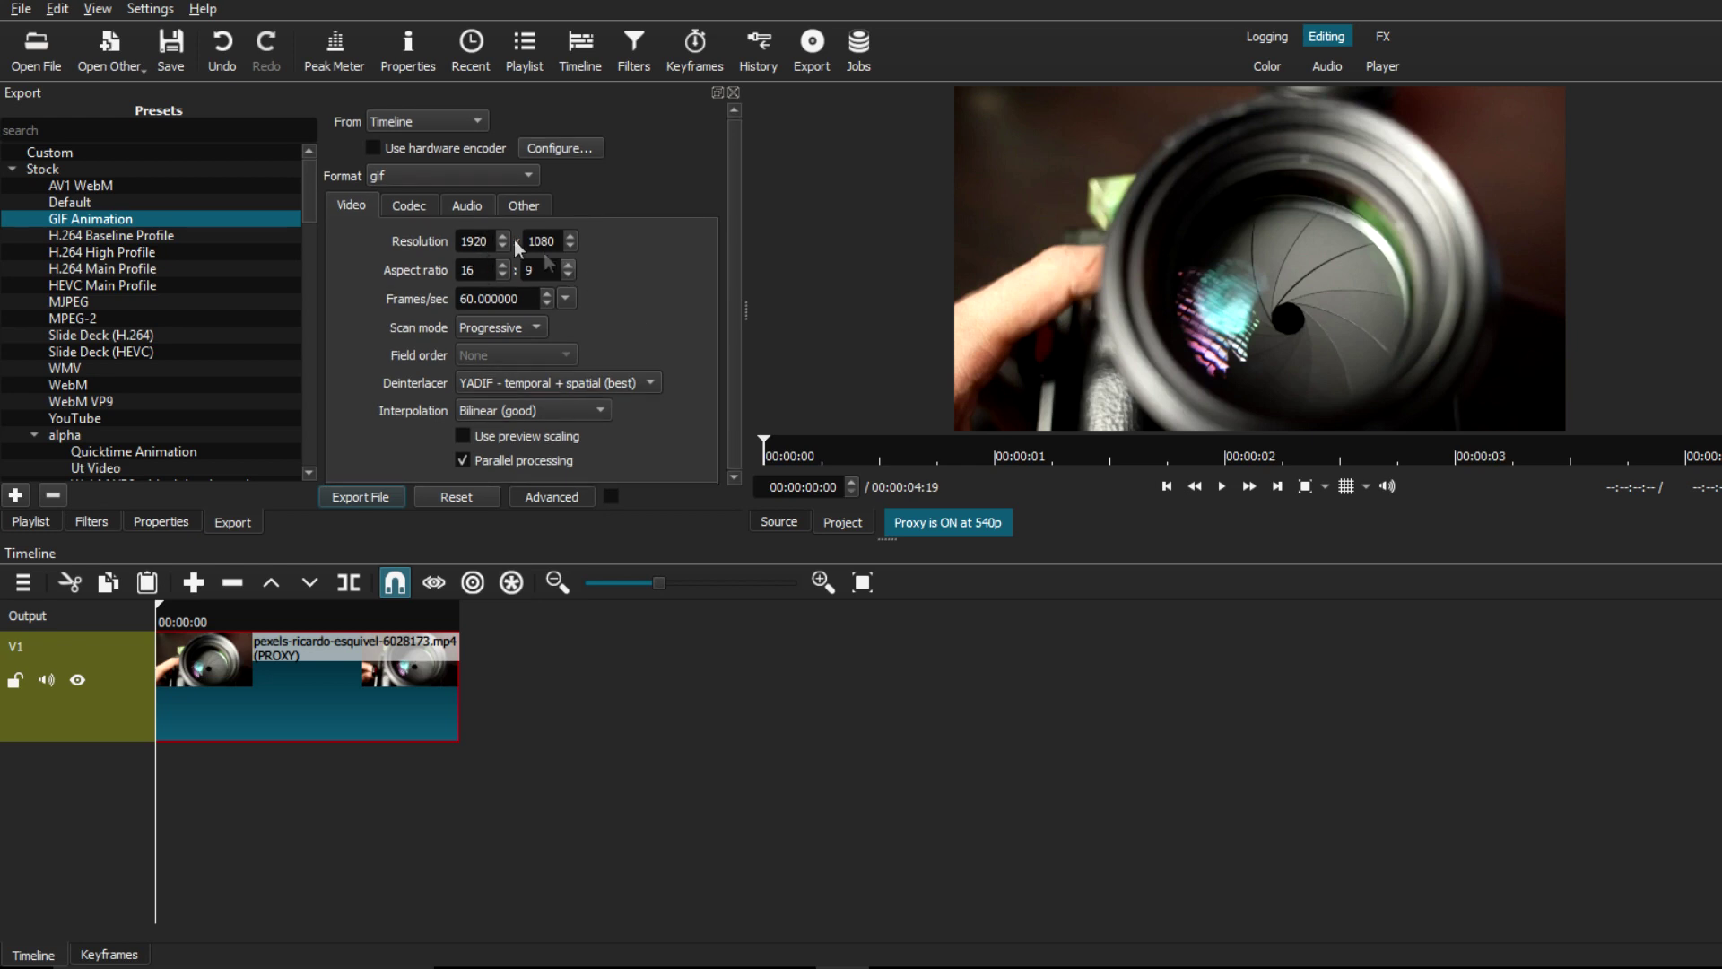
click(425, 205)
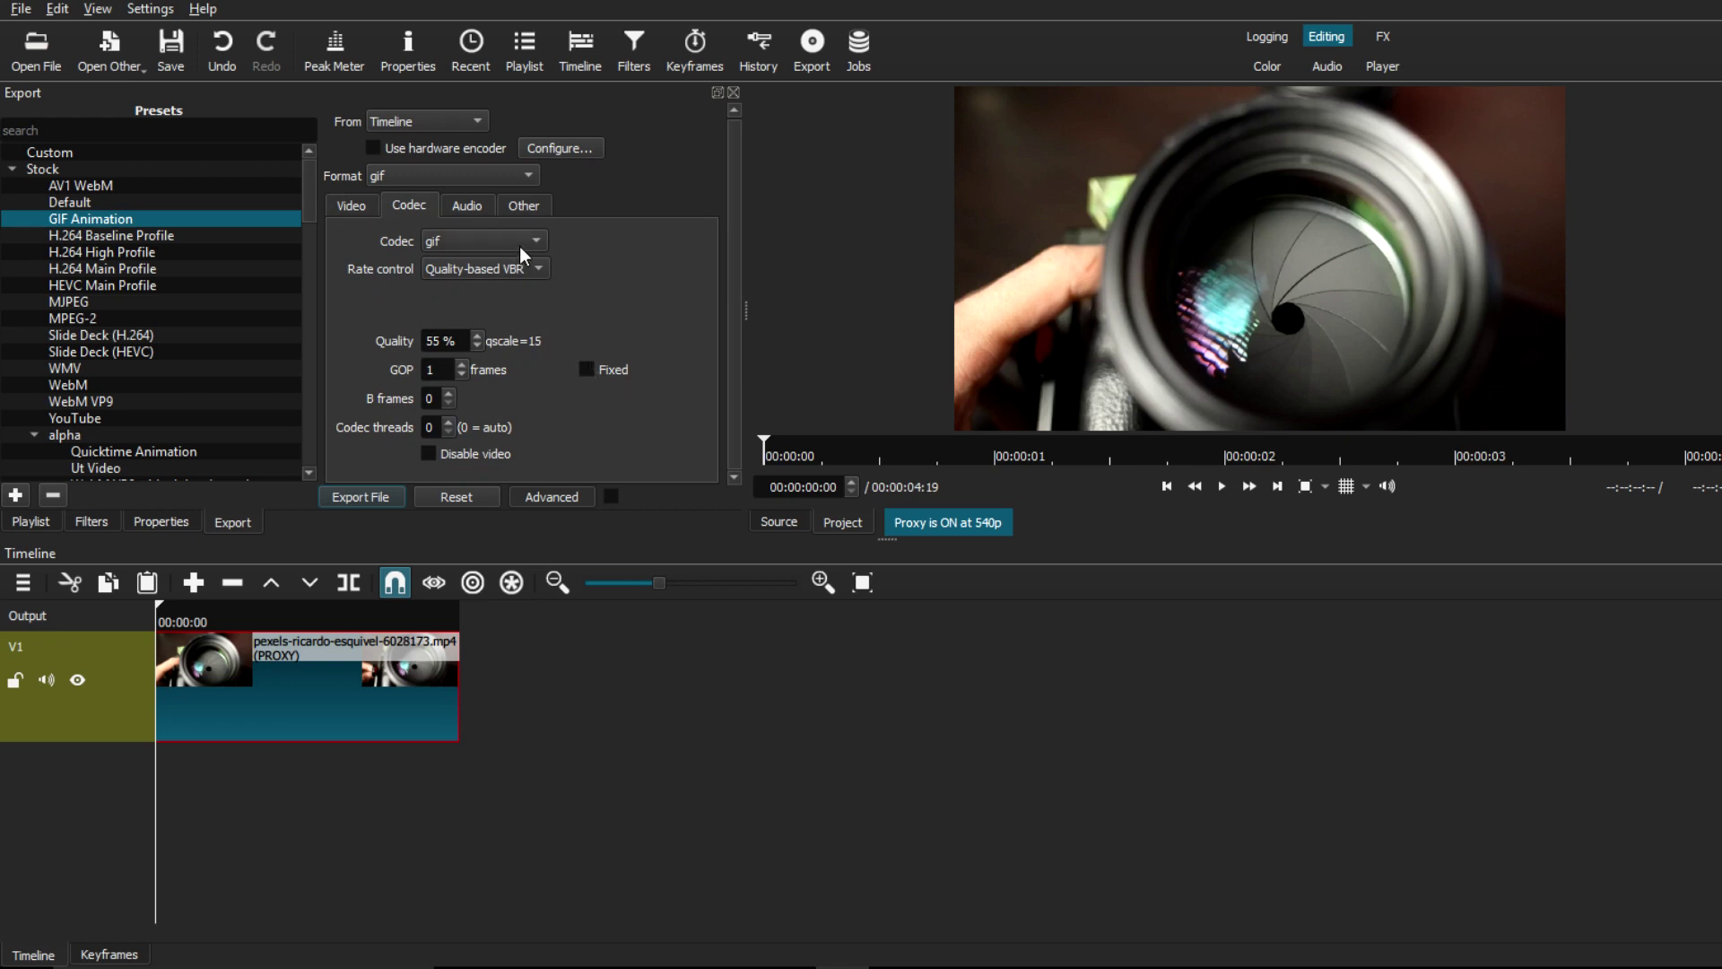
click(476, 204)
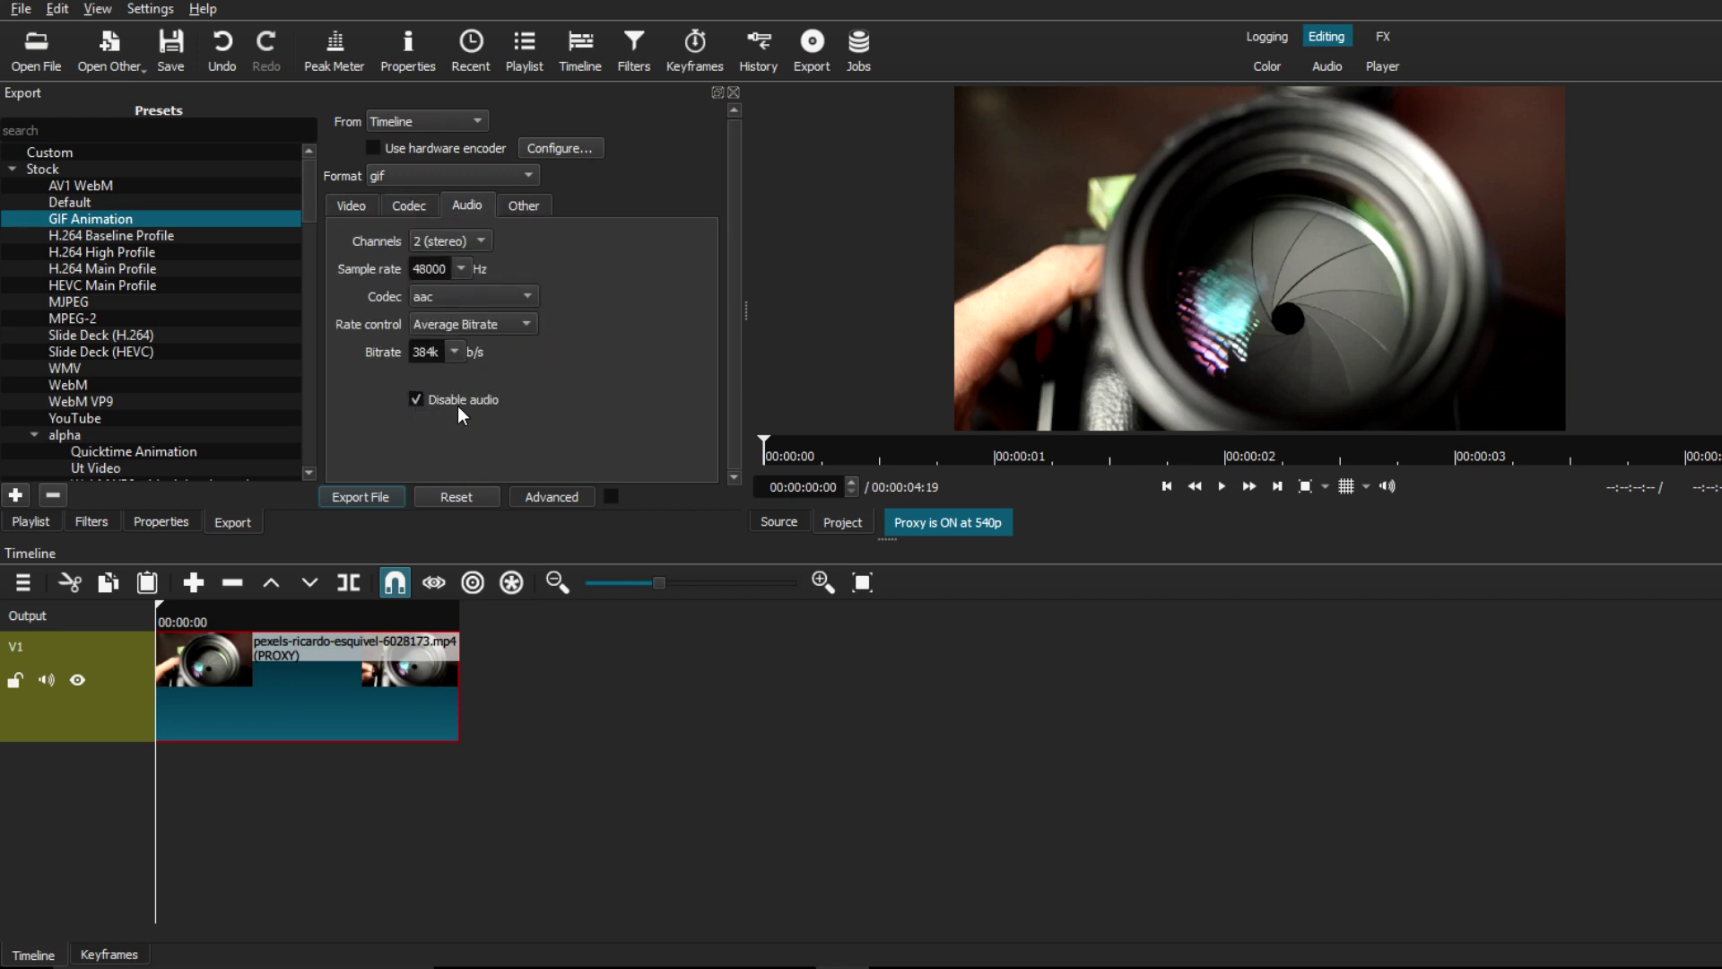
click(525, 206)
click(351, 205)
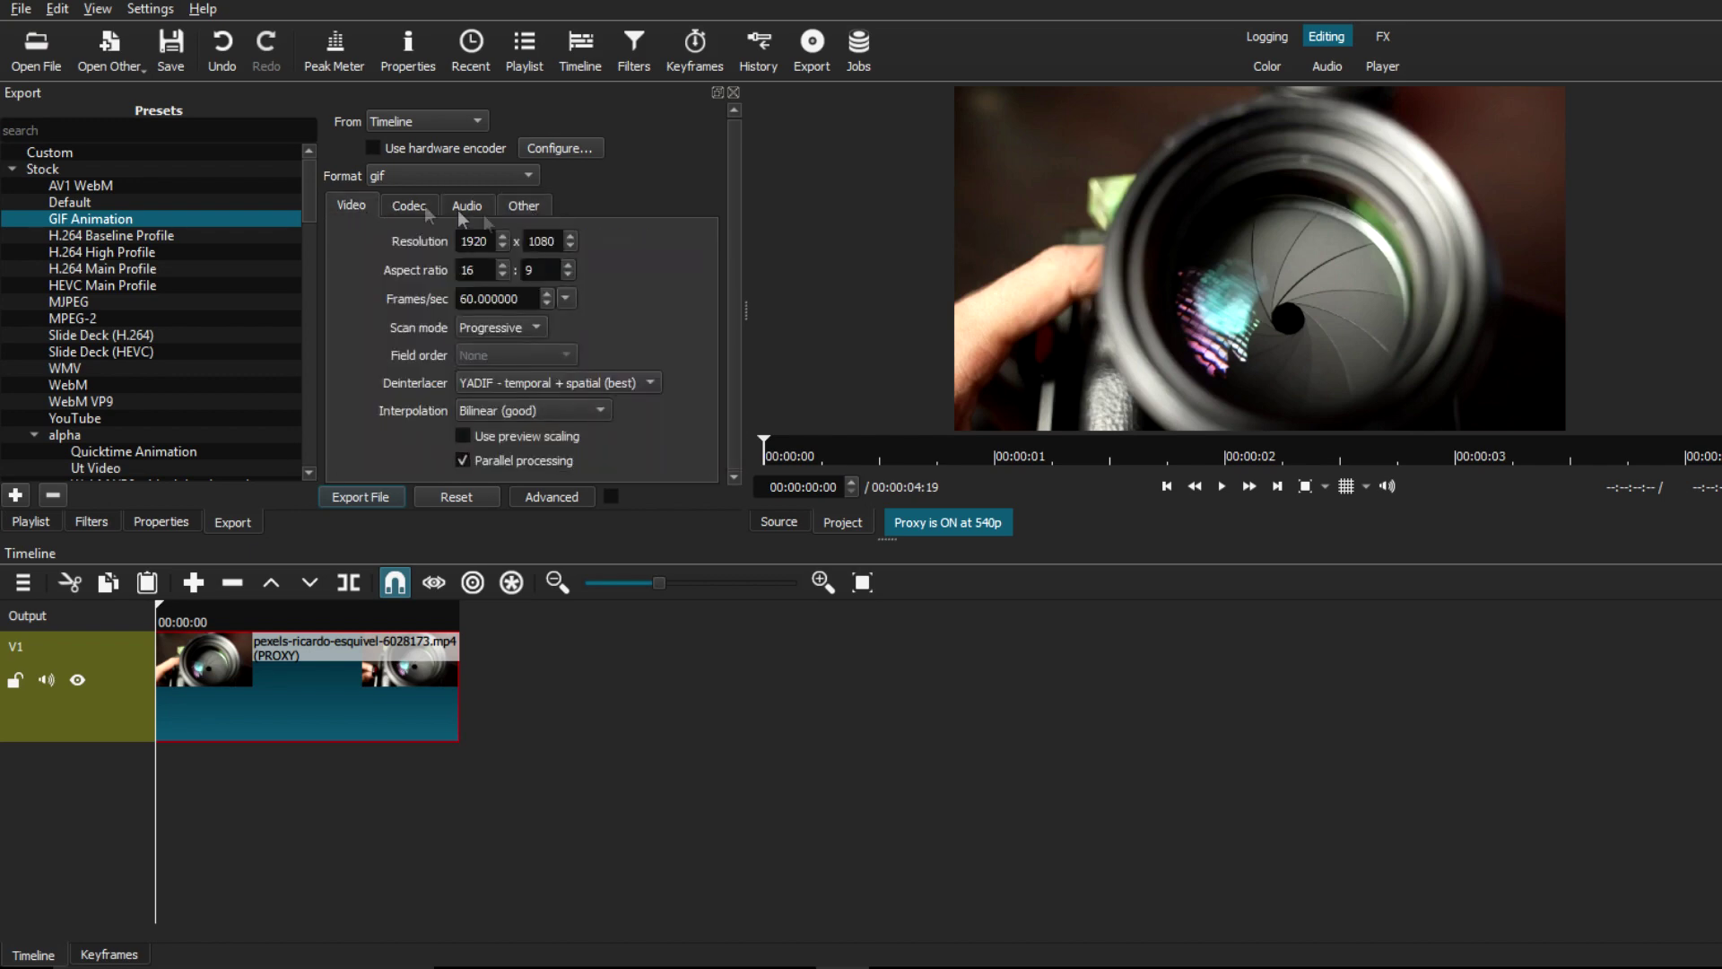
Export the lens clip as Loop.gif into the Youtube Creator folder as a new export job.
click(373, 495)
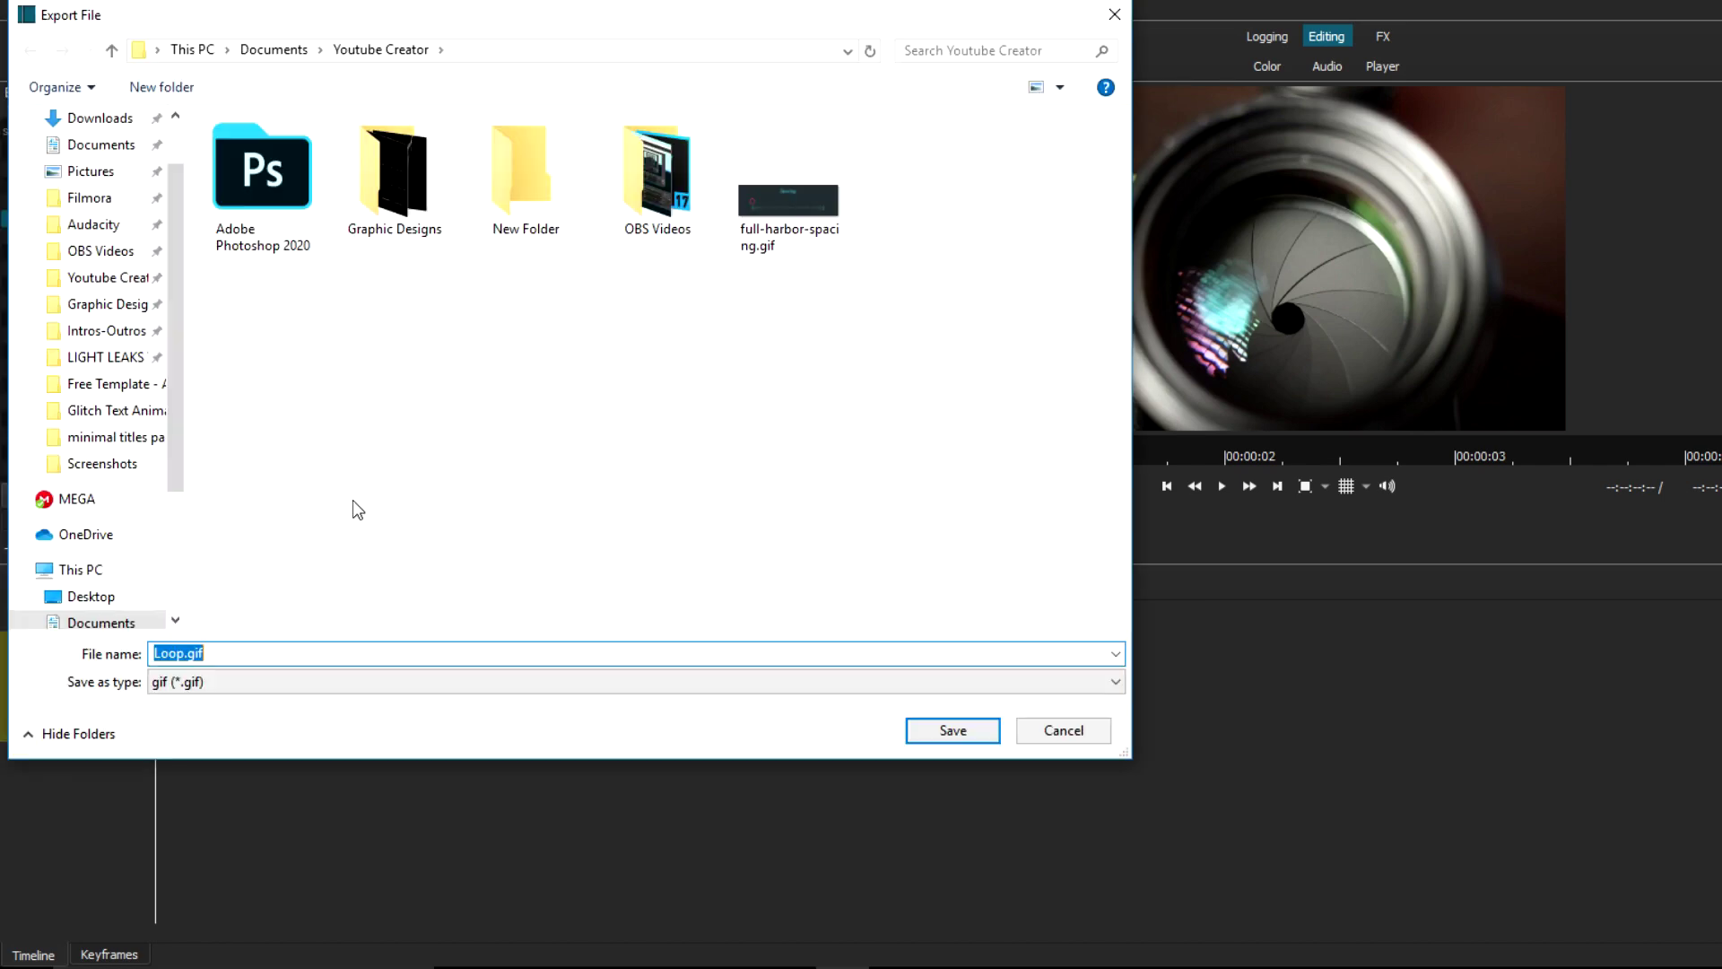
click(952, 730)
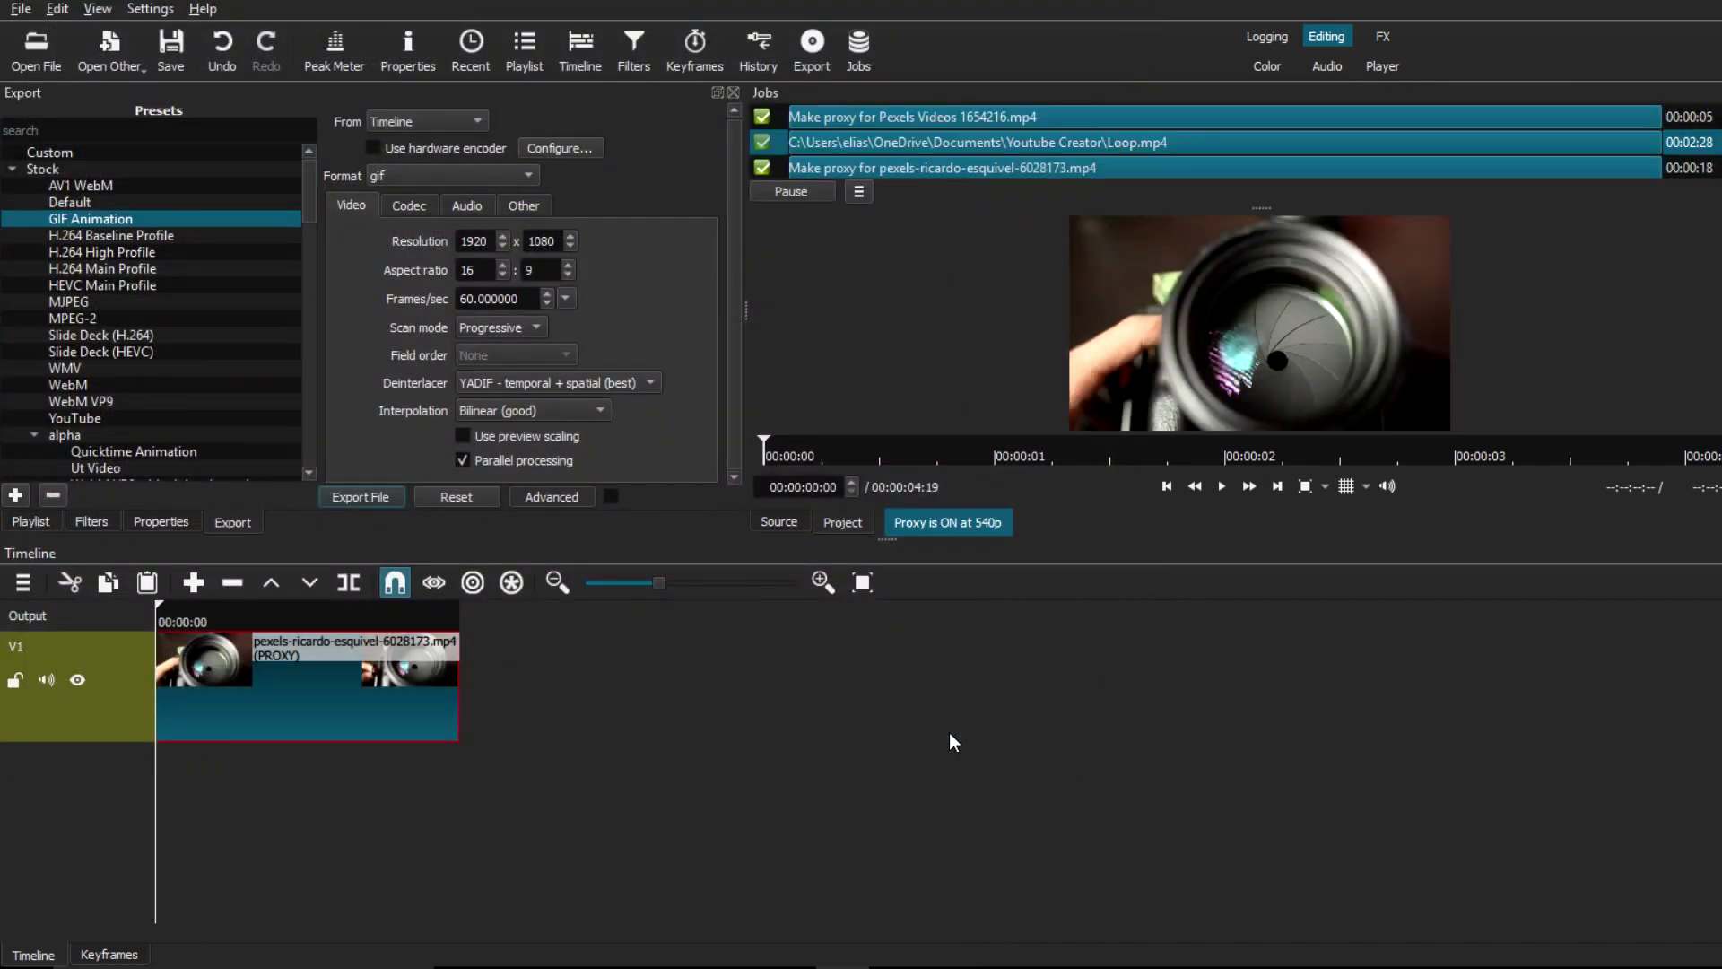
scroll(1568, 152, down, 1)
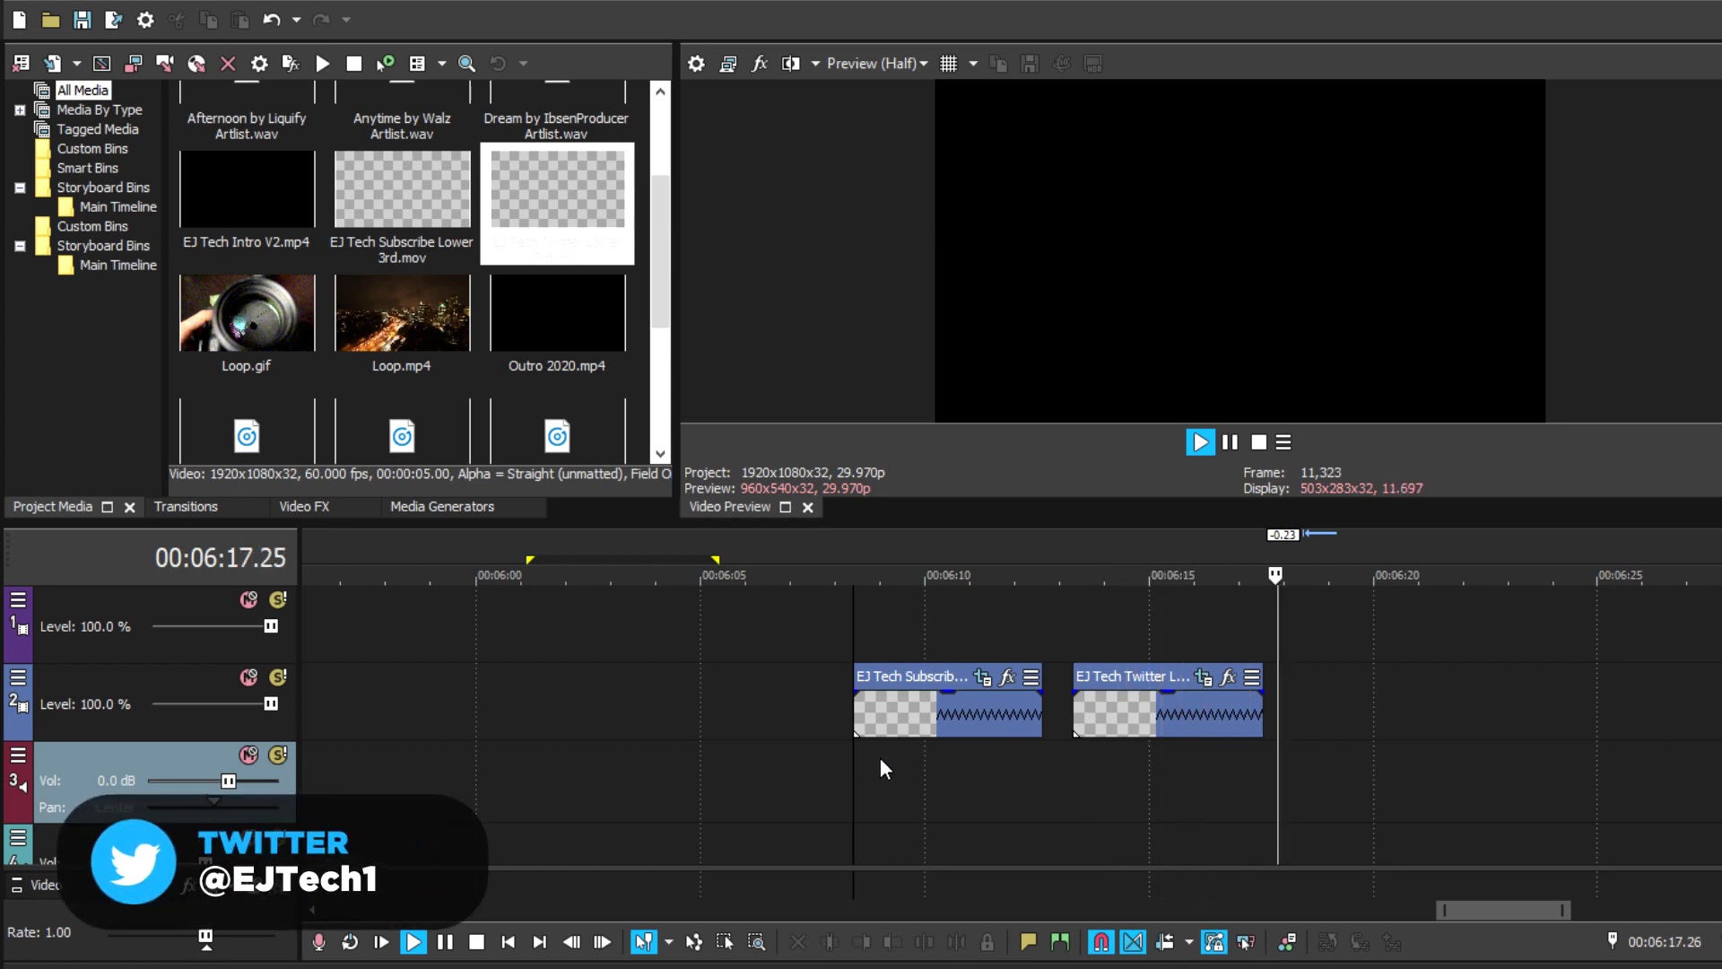
Stop playback of the VEGAS Pro project timeline in the preview transport.
click(1230, 441)
scroll(1059, 634, down, 5)
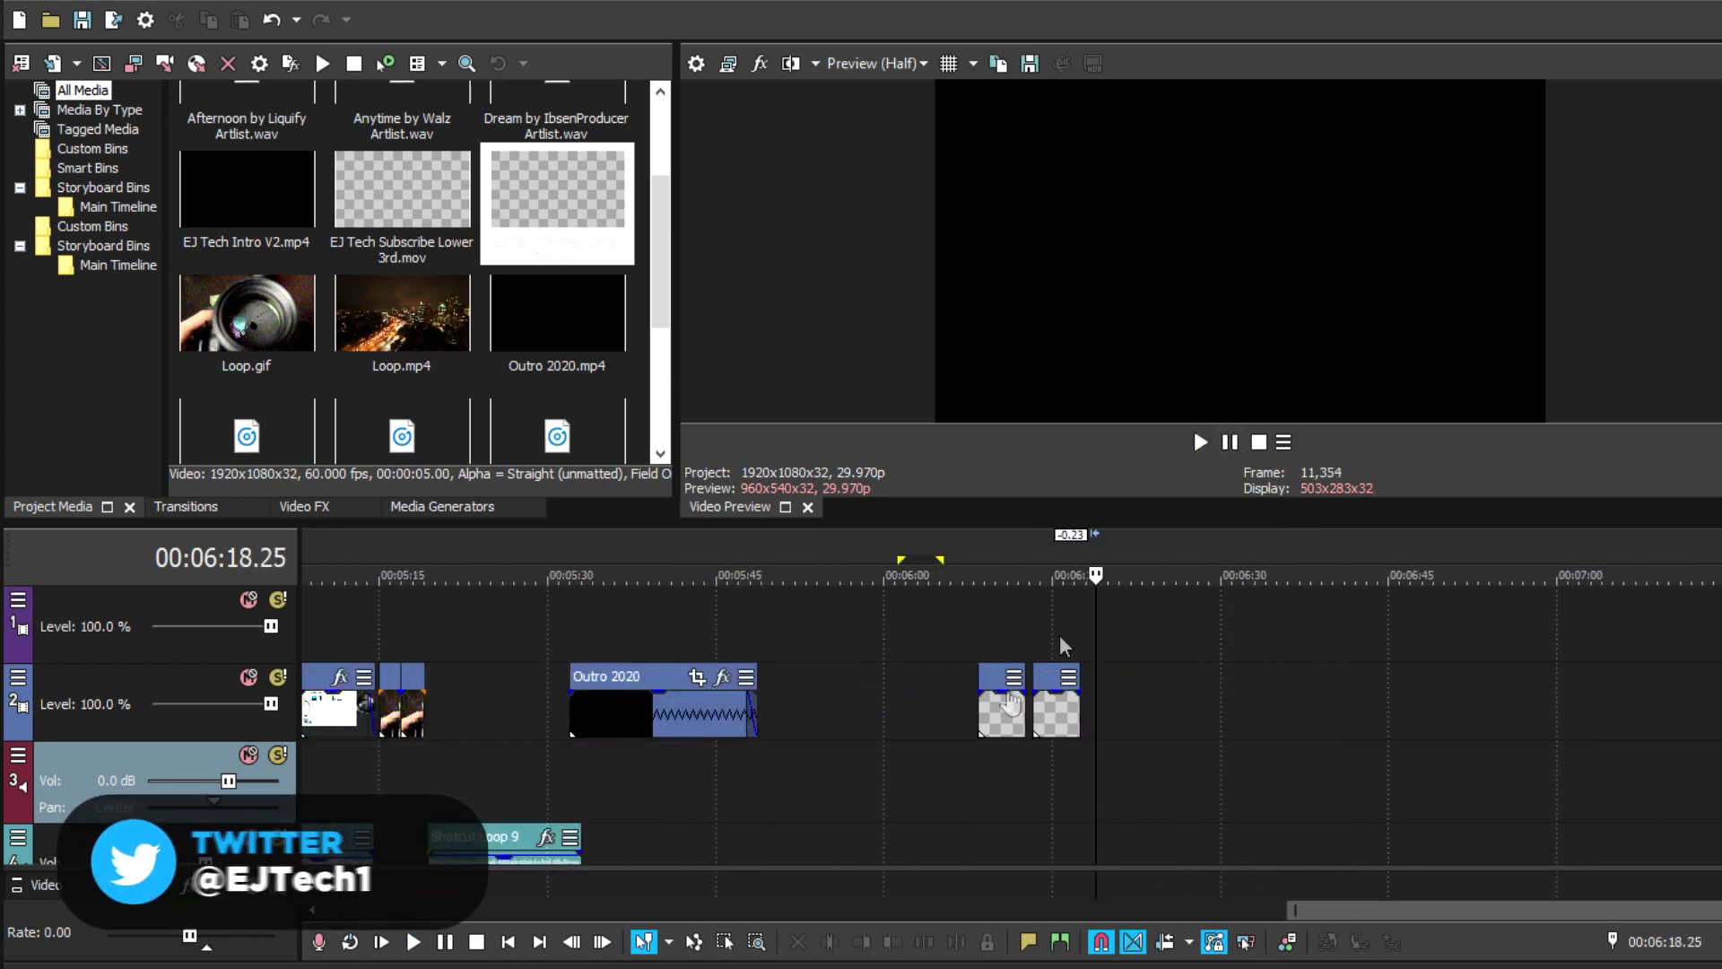